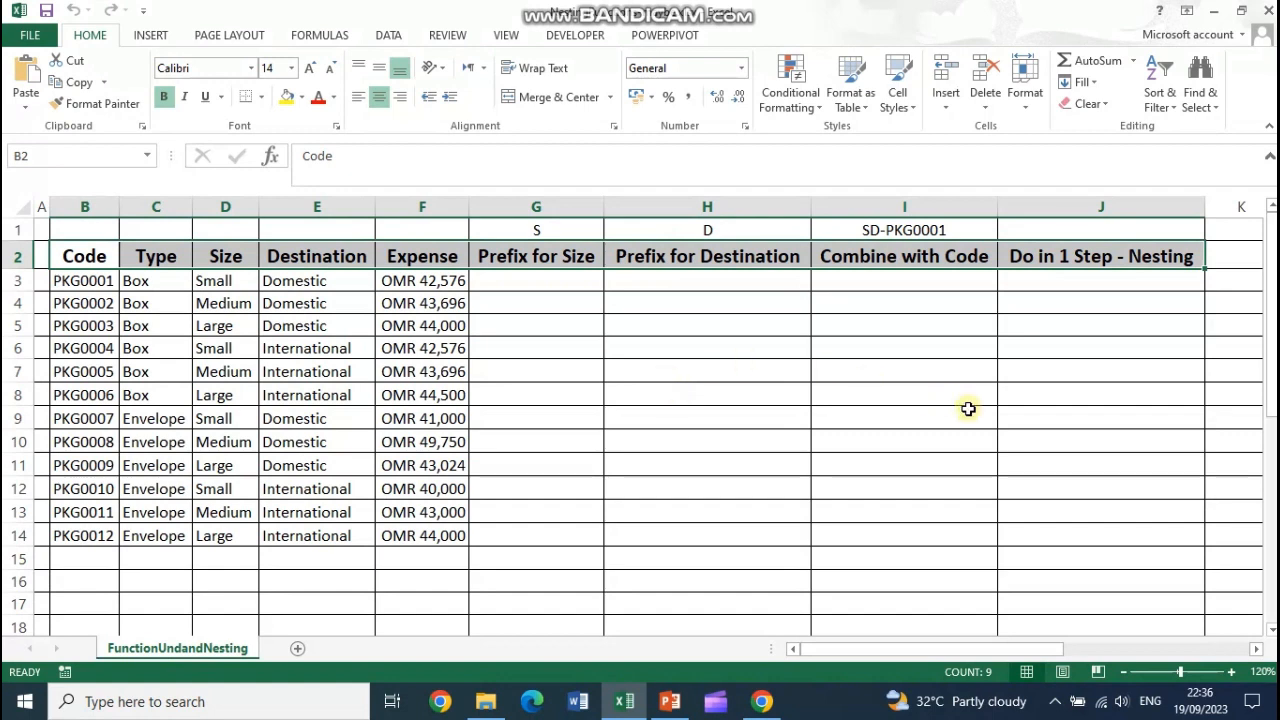
# Step: Make the sample values in G1:I1 bold and set their font size to 14
pyautogui.moveTo(106, 280); pyautogui.dragTo(457, 537)
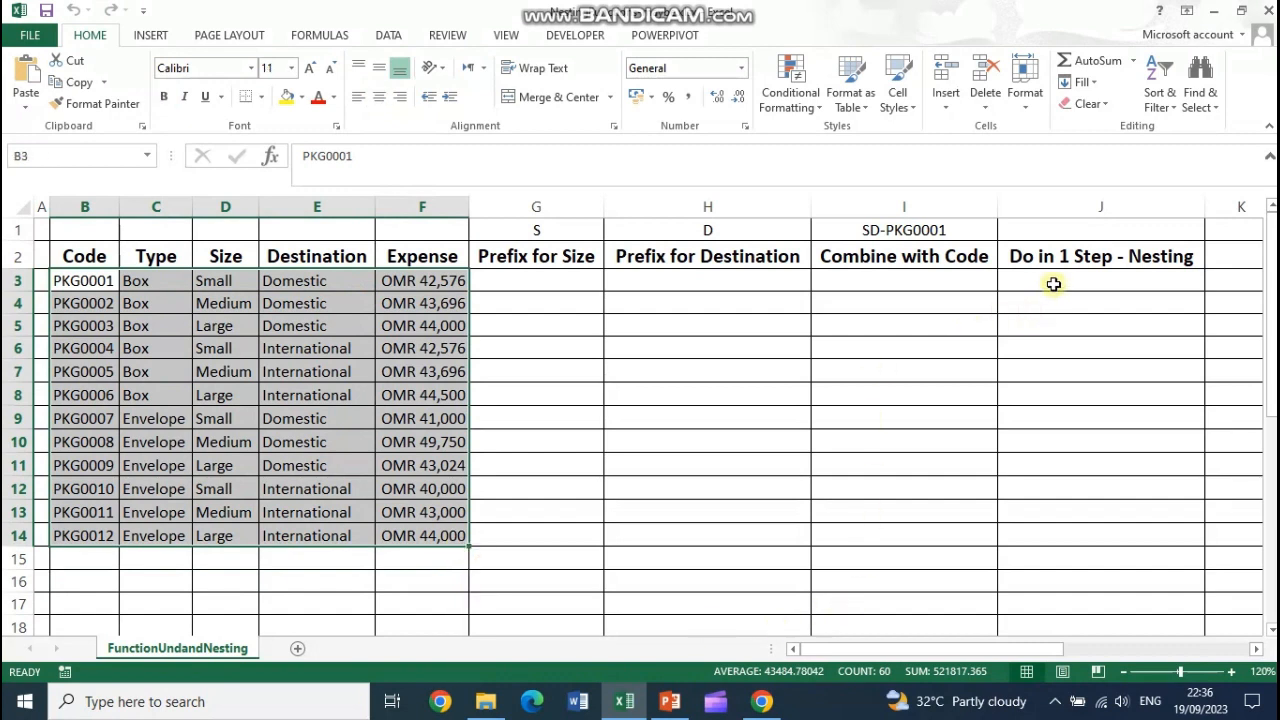
pyautogui.click(937, 233)
pyautogui.moveTo(500, 231); pyautogui.dragTo(870, 226)
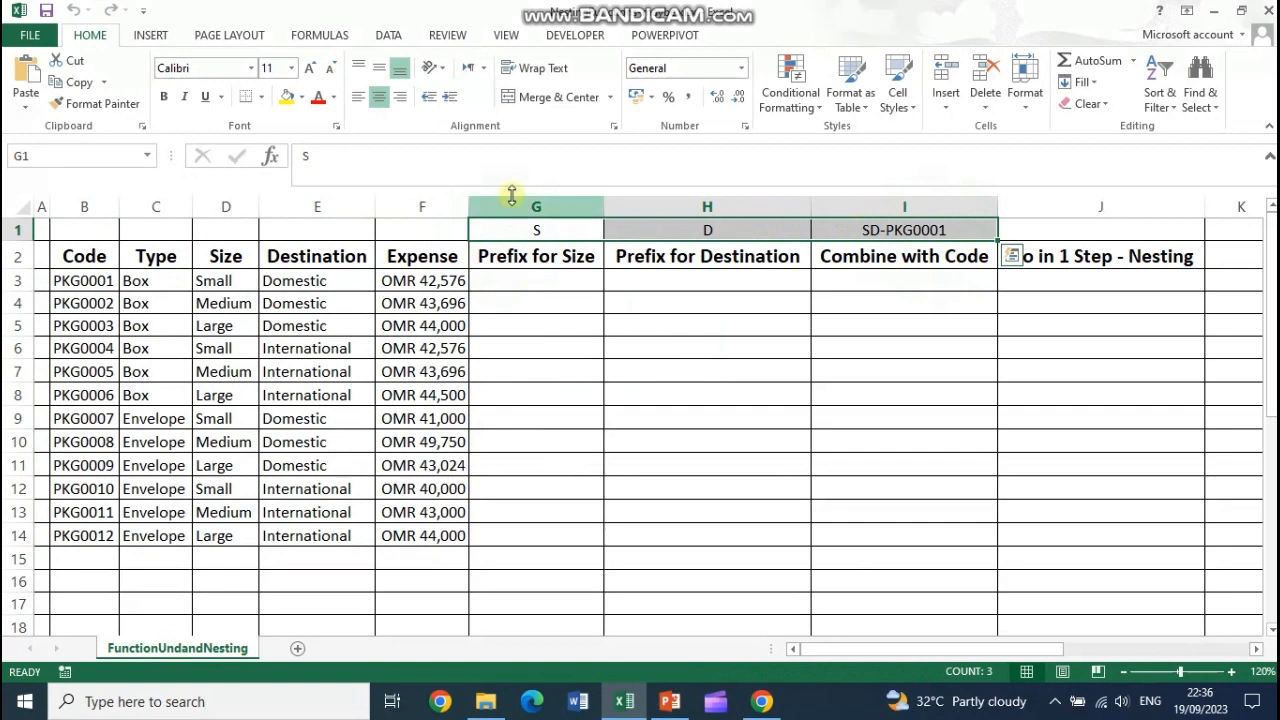
pyautogui.click(309, 68)
pyautogui.click(163, 96)
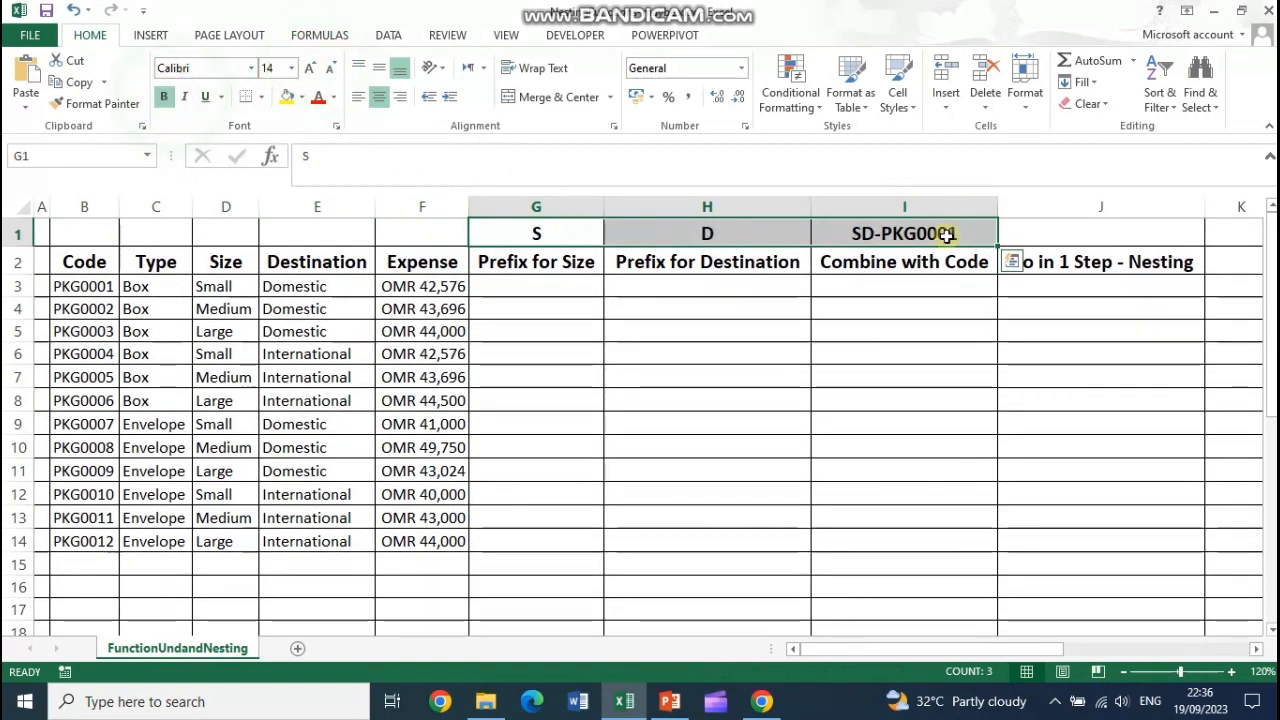
# Step: Examine how the sample code in I1 relates to the Size and Destination entries and the empty prefix columns in row 3
pyautogui.click(906, 242)
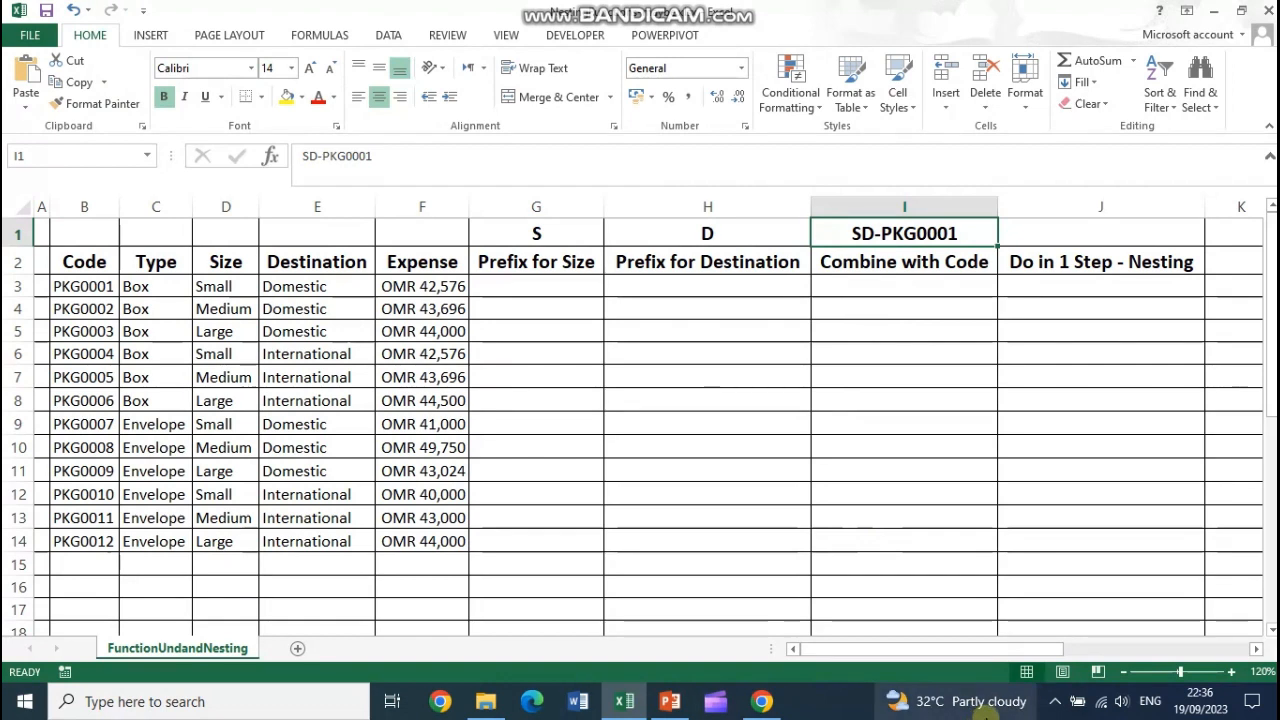
pyautogui.moveTo(985, 708)
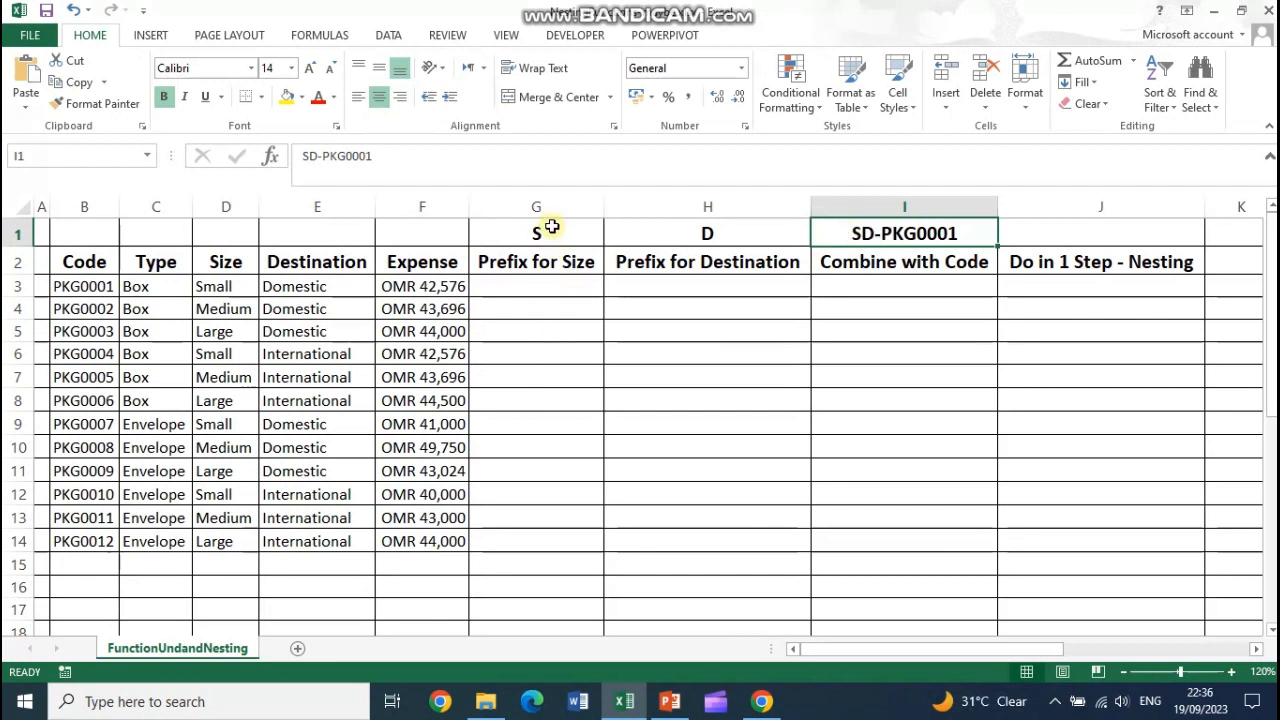
pyautogui.click(210, 289)
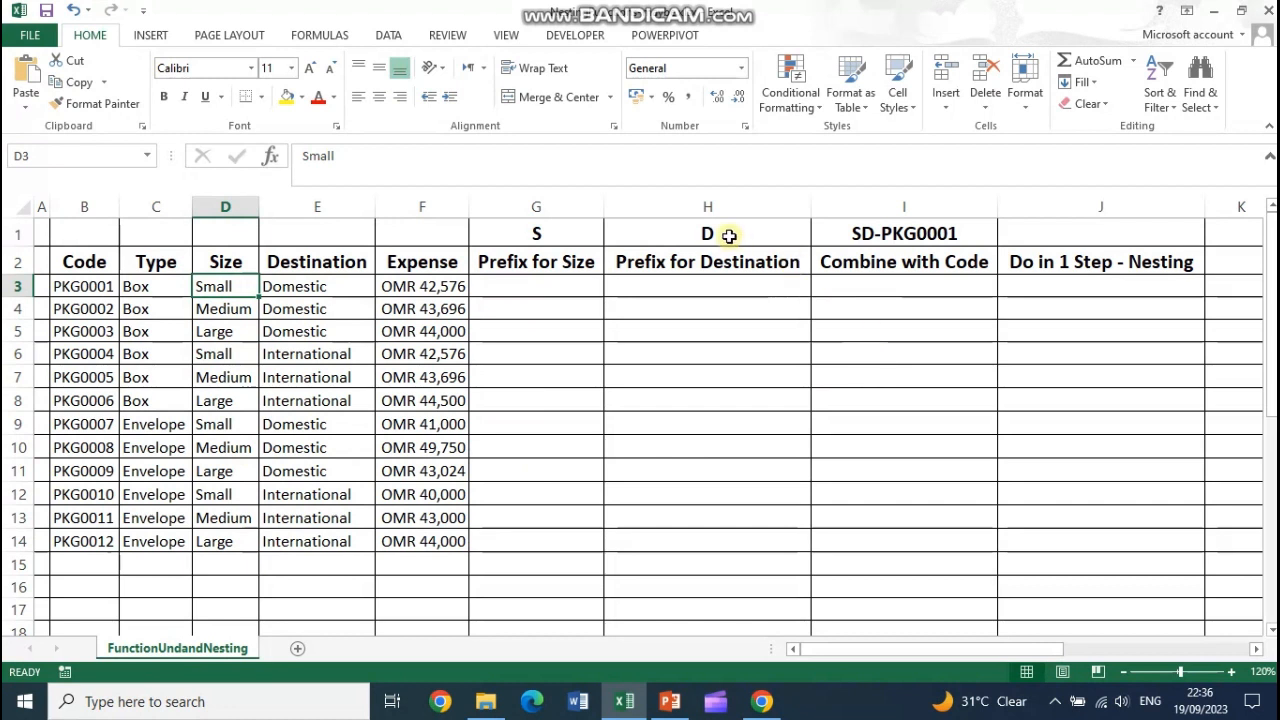
pyautogui.click(312, 287)
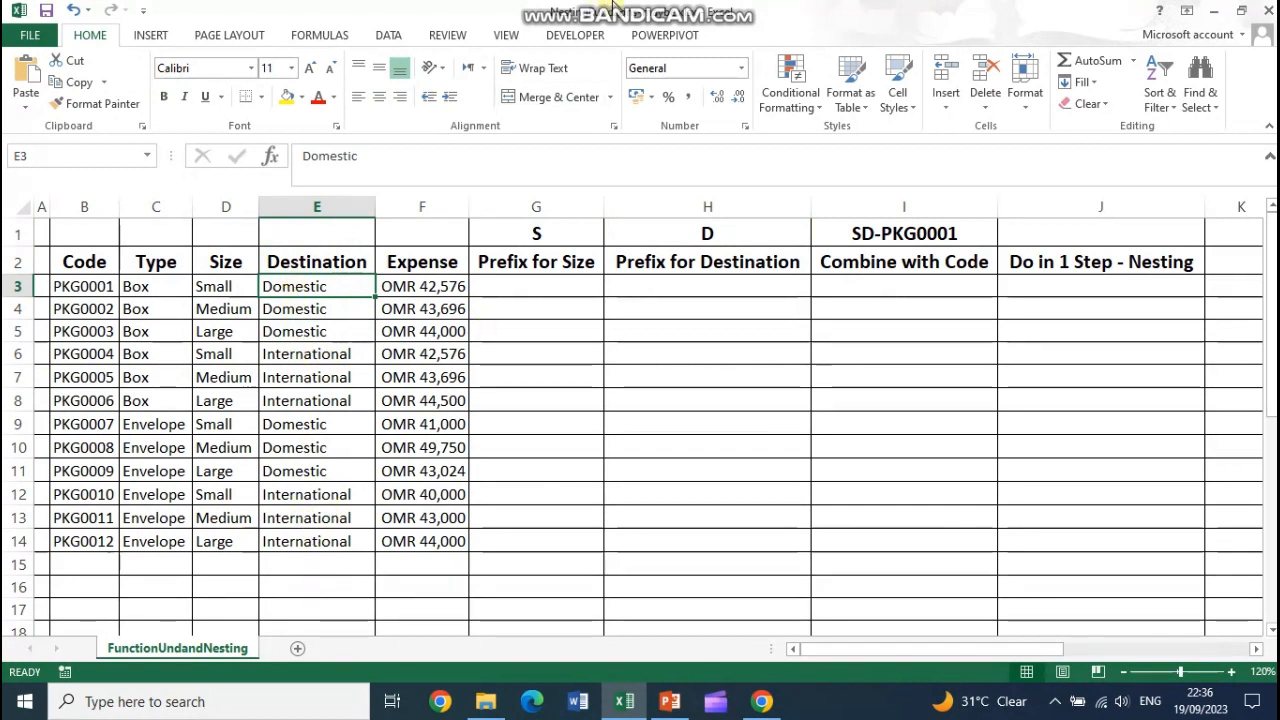
pyautogui.moveTo(643, 4)
pyautogui.click(322, 288)
pyautogui.click(738, 286)
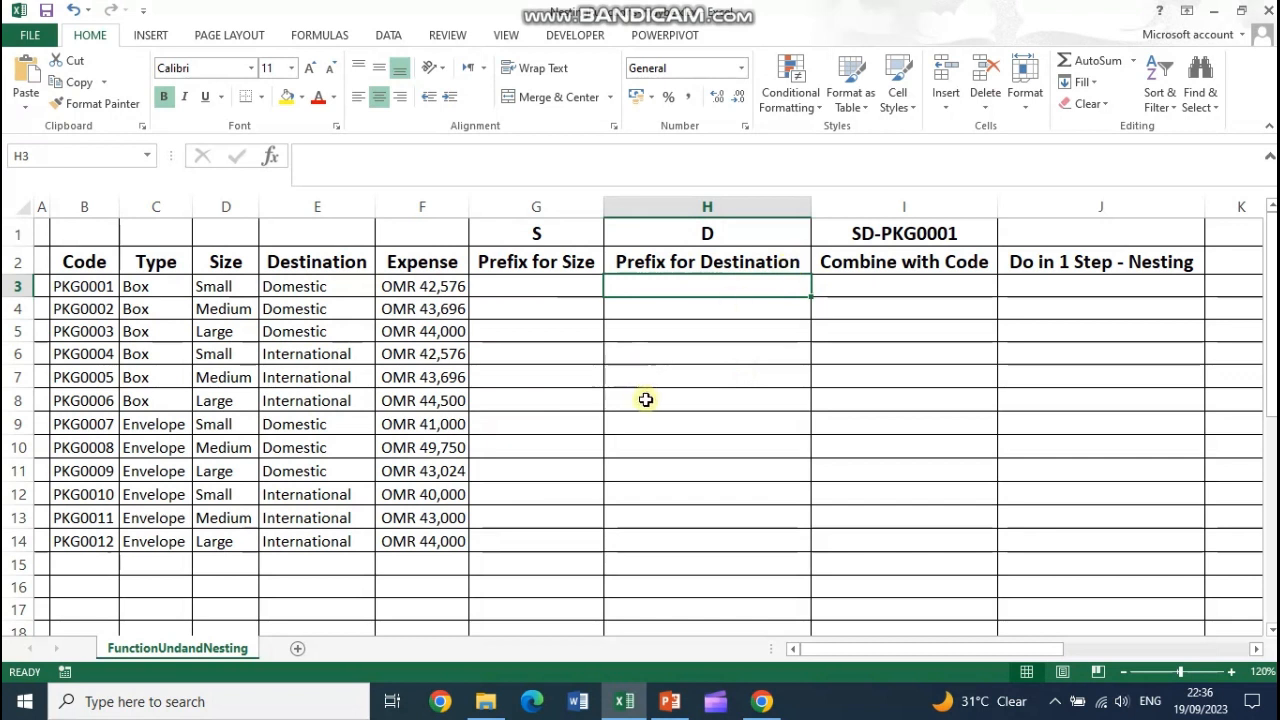
pyautogui.click(912, 284)
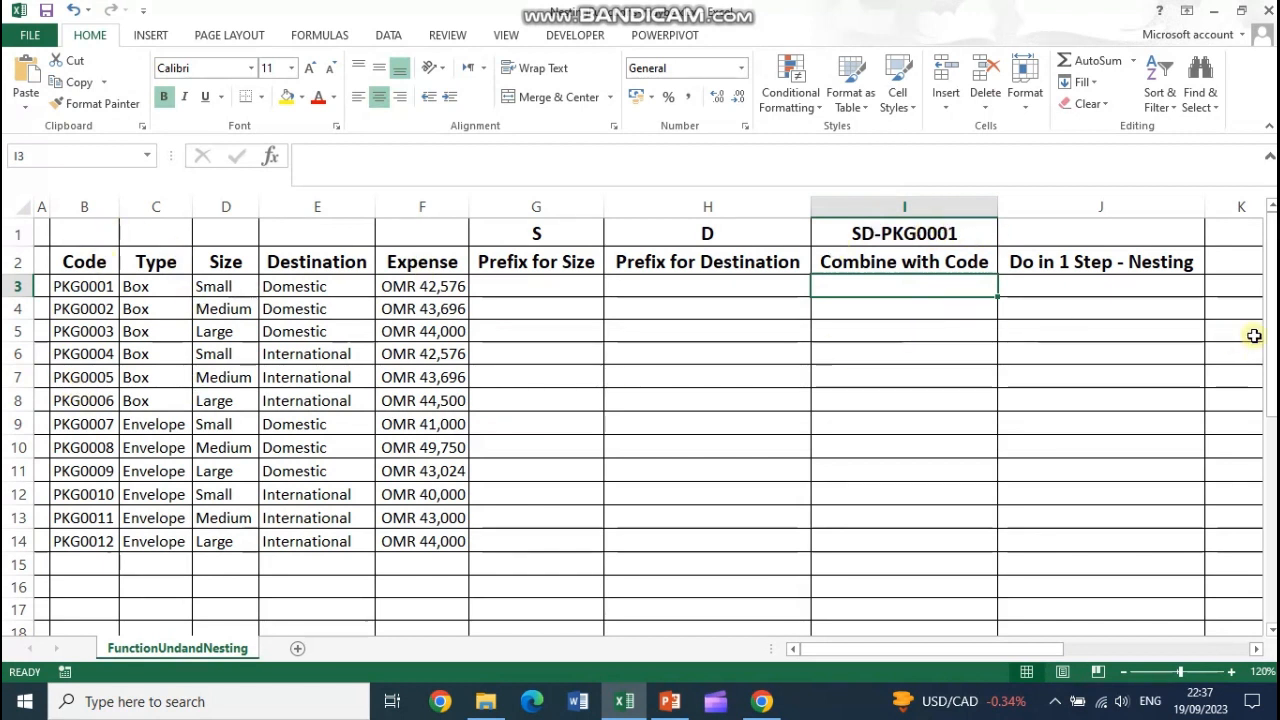
pyautogui.click(500, 287)
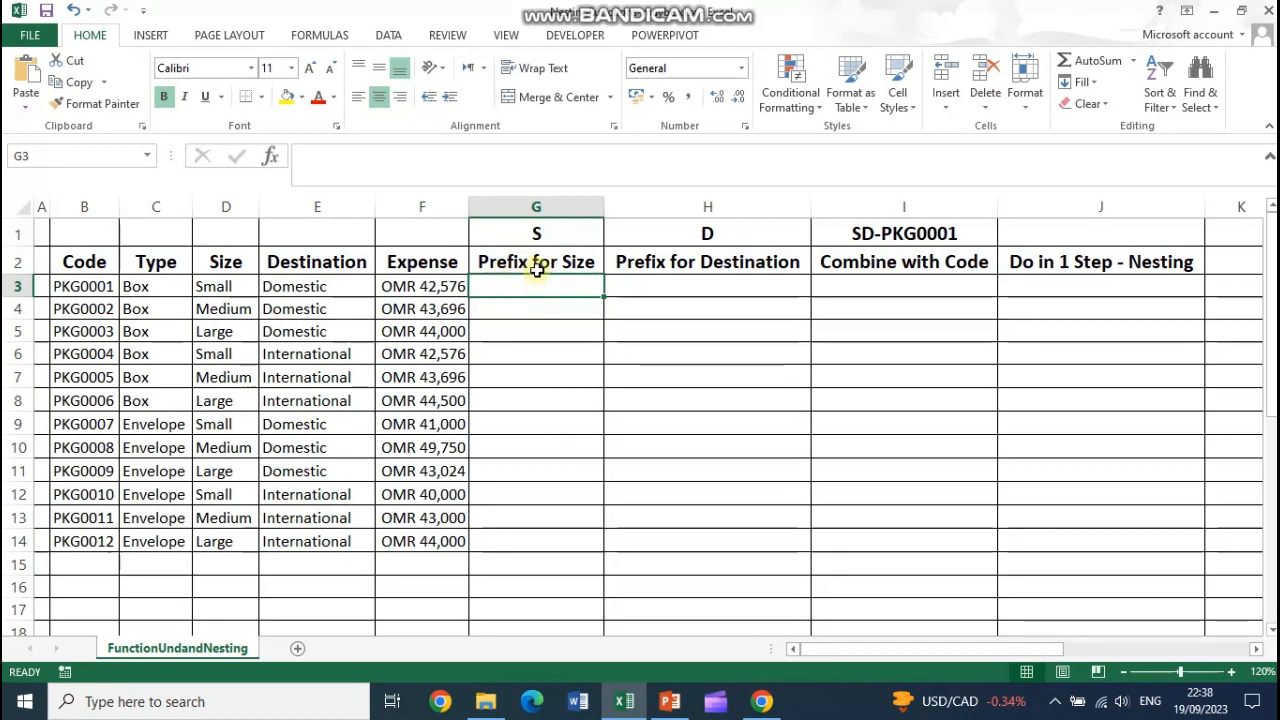
pyautogui.click(205, 284)
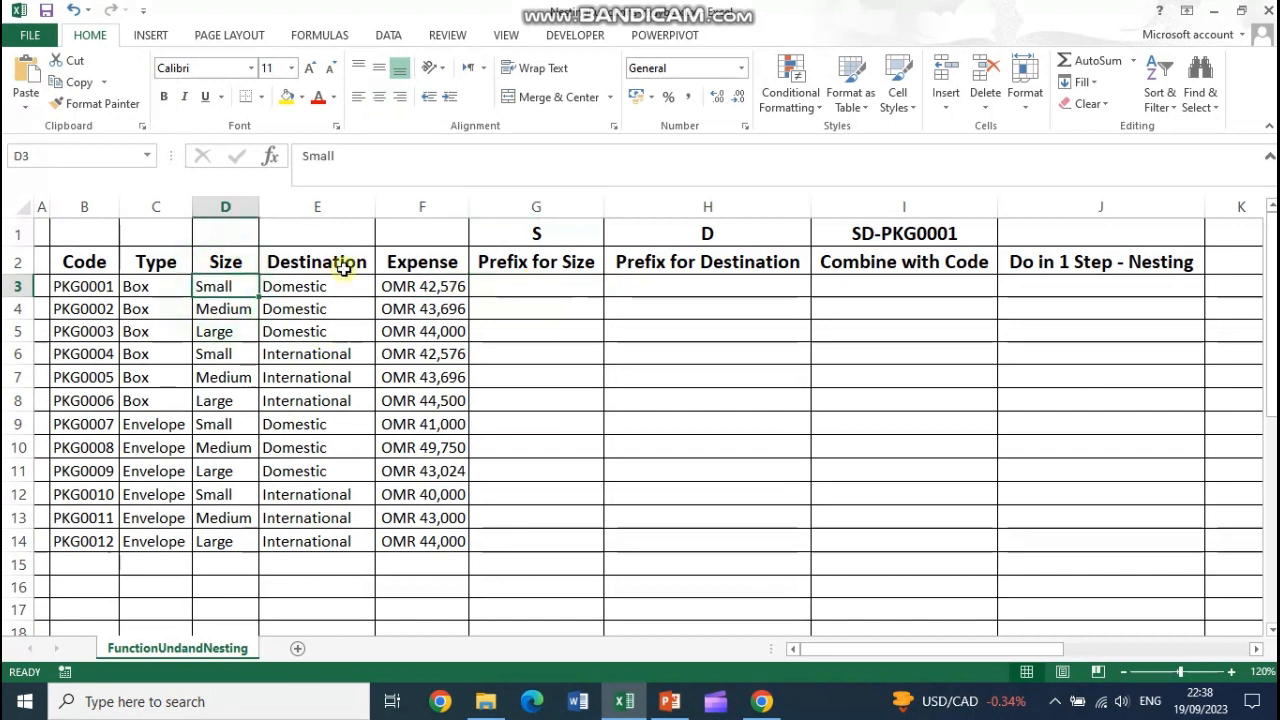
# Step: Enter a LEFT function in G3 that extracts 1 character from D3, and fill it down to G14
pyautogui.click(541, 288)
pyautogui.click(319, 35)
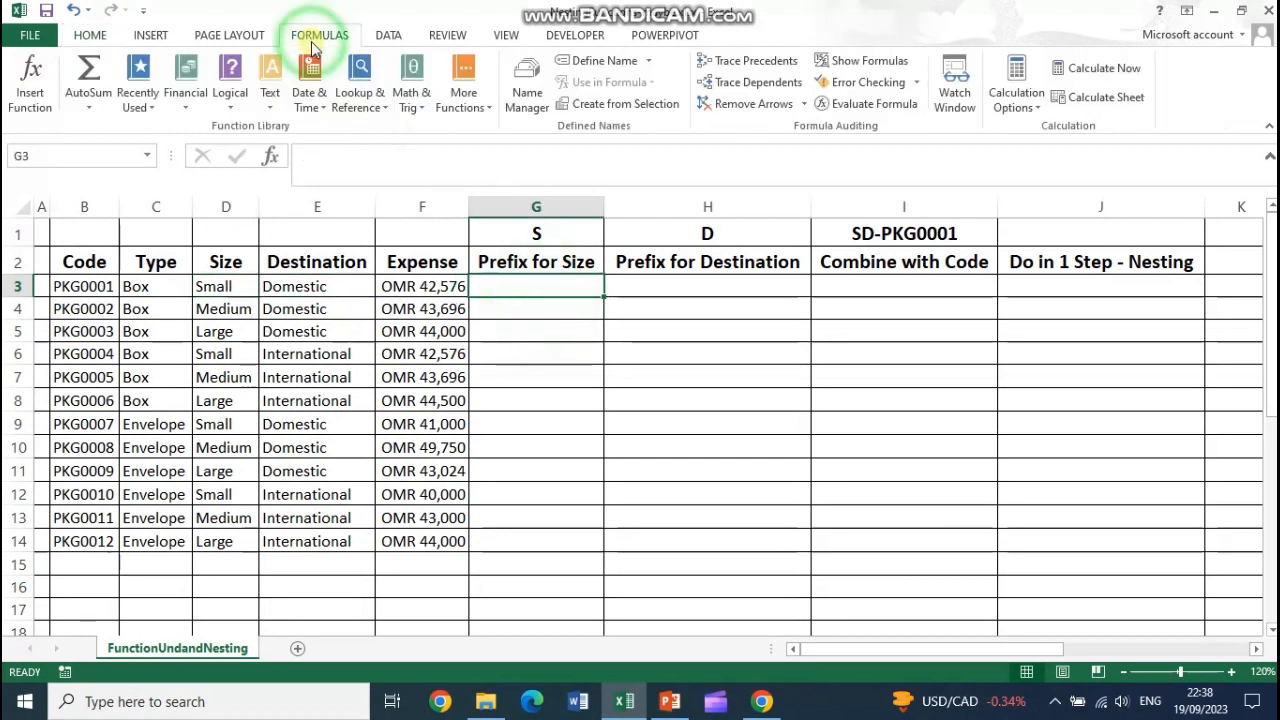
pyautogui.click(277, 110)
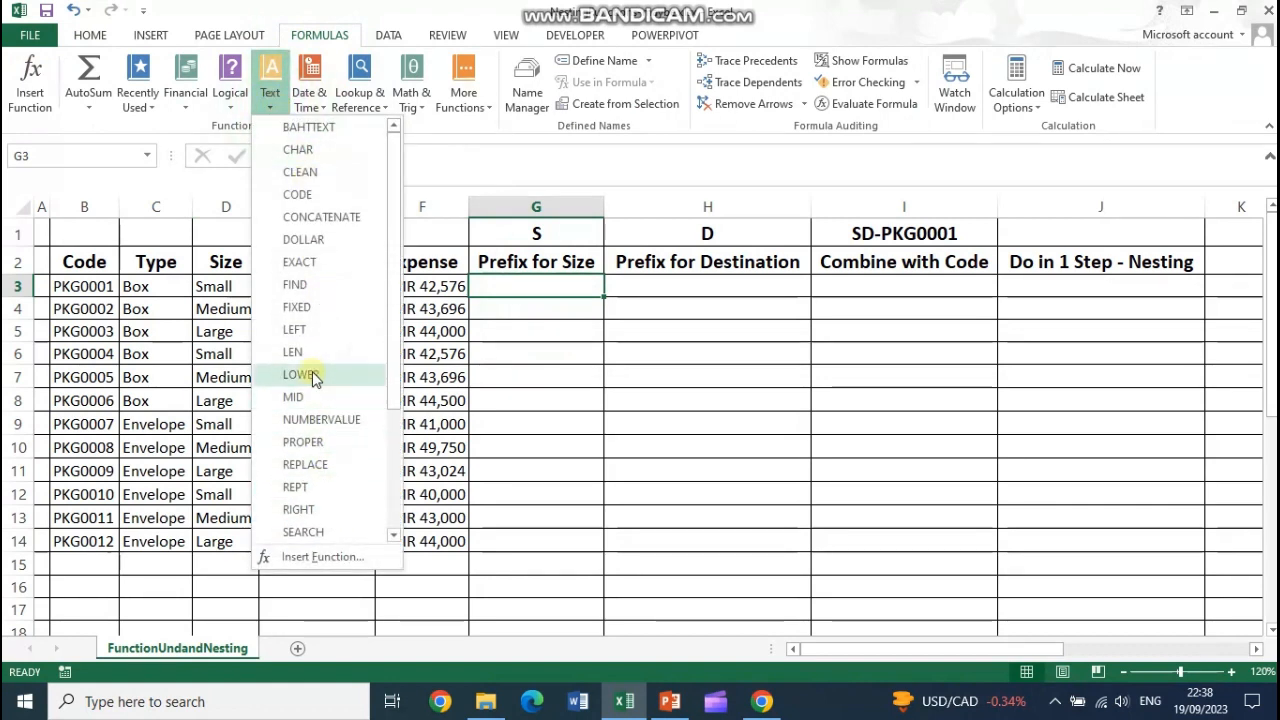
pyautogui.click(300, 329)
pyautogui.moveTo(410, 124); pyautogui.dragTo(783, 152)
pyautogui.click(228, 284)
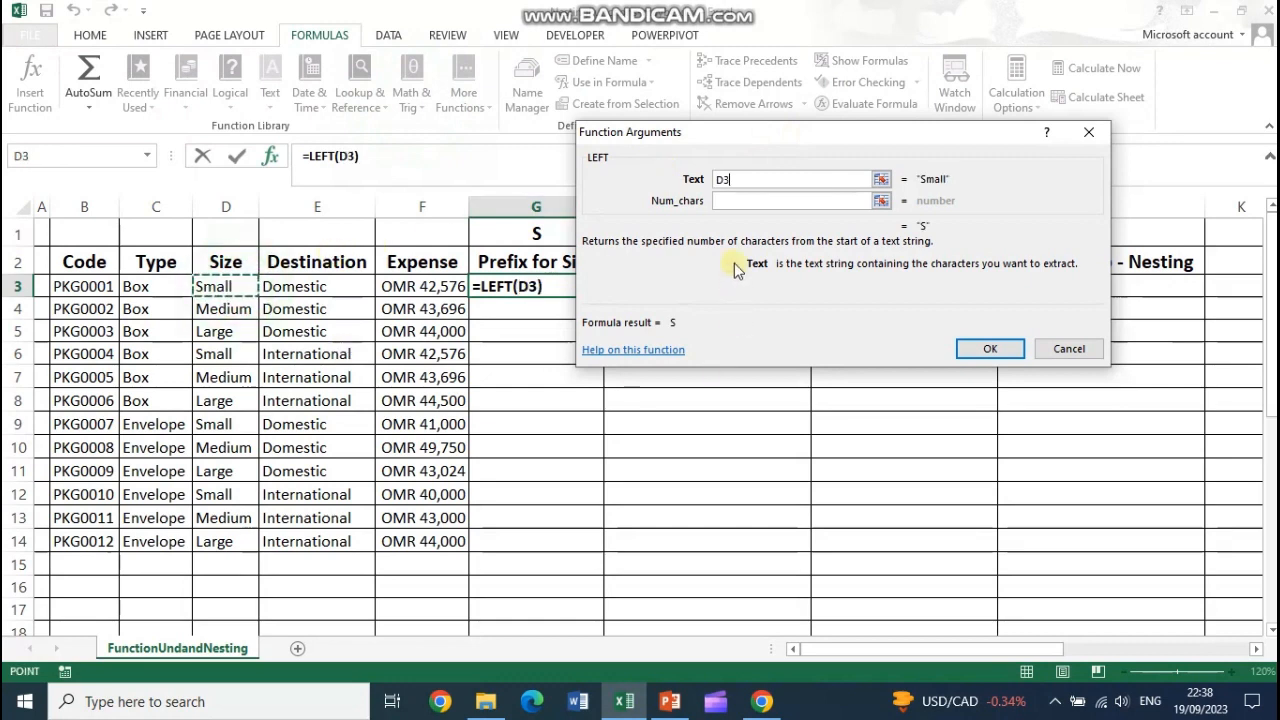
pyautogui.click(740, 201)
pyautogui.write('1')
pyautogui.click(985, 349)
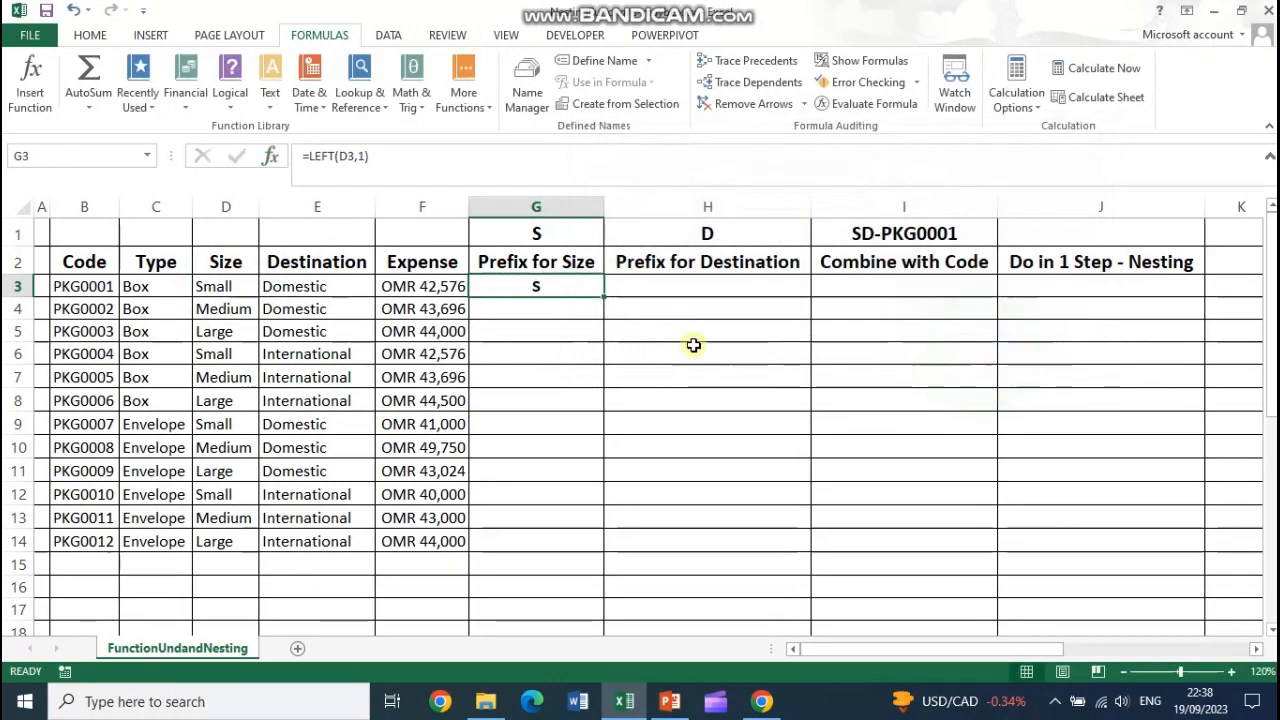
pyautogui.doubleClick(603, 297)
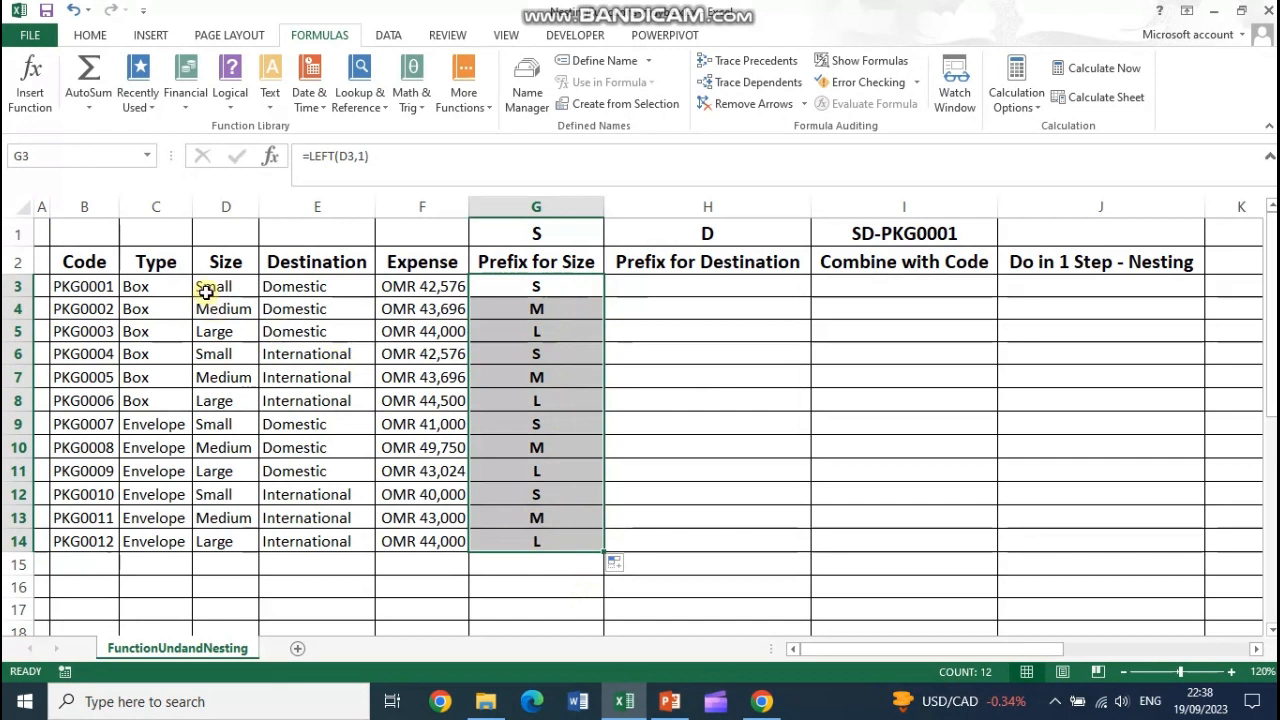
# Step: Enter a LEFT function in H3 that extracts 1 character from E3, and fill it down to H14
pyautogui.click(738, 285)
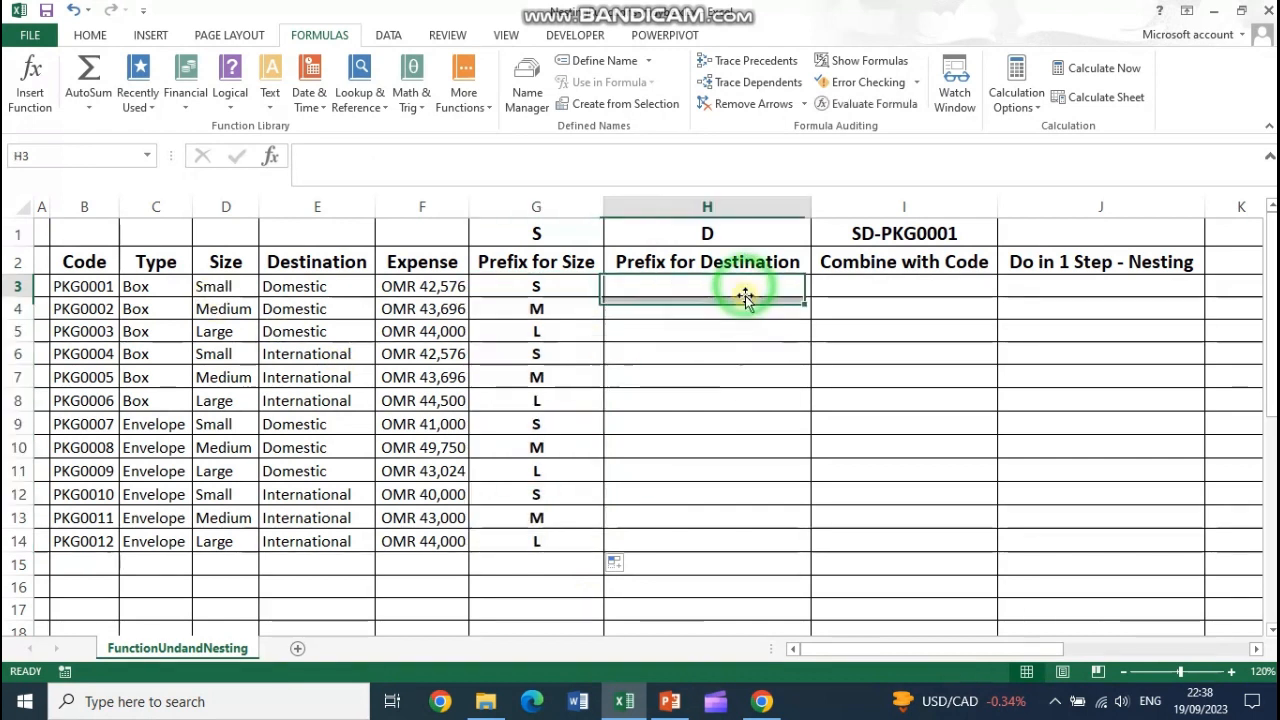
pyautogui.click(270, 105)
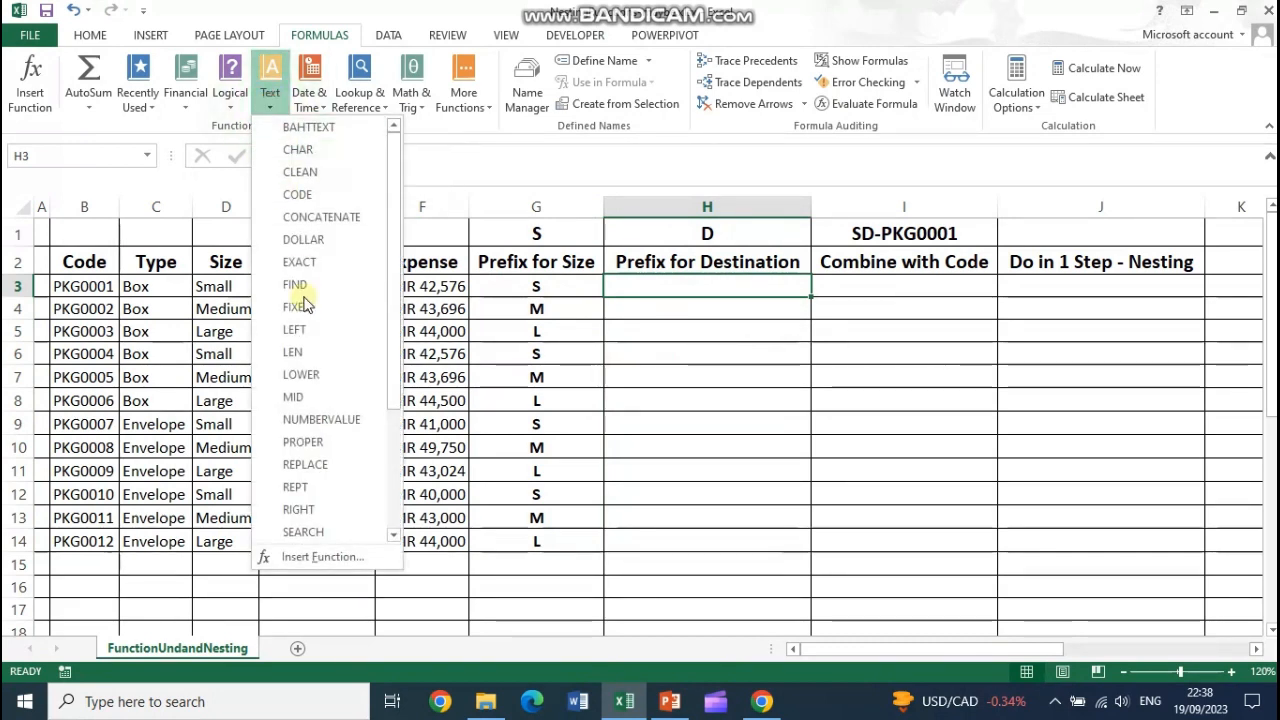
pyautogui.click(325, 329)
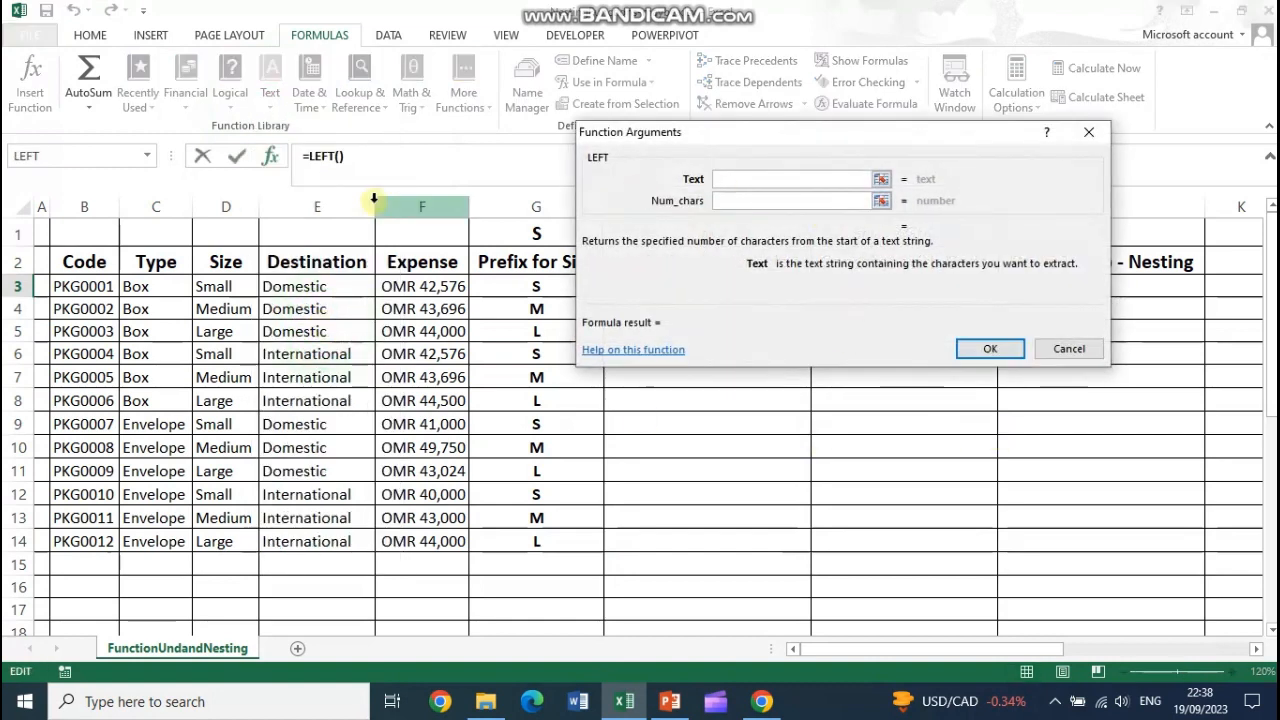
pyautogui.click(333, 285)
pyautogui.click(743, 201)
pyautogui.write('1')
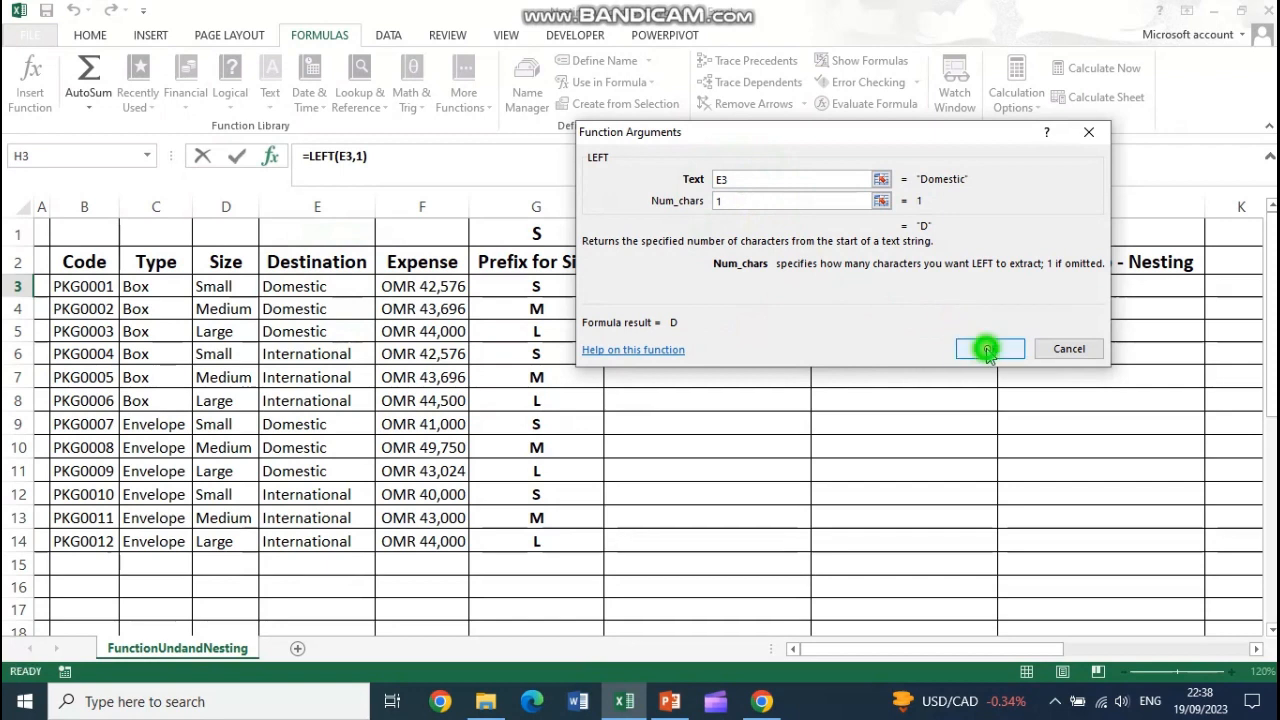
pyautogui.click(988, 348)
pyautogui.click(813, 298)
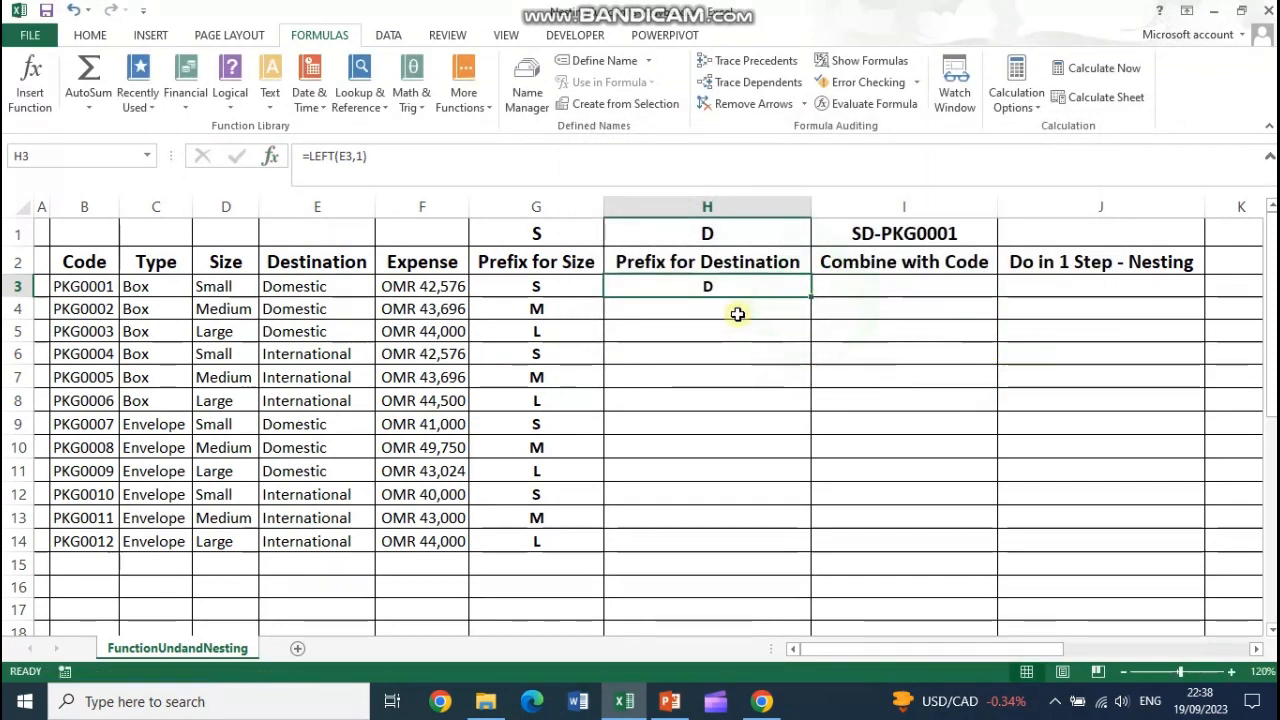
pyautogui.doubleClick(808, 296)
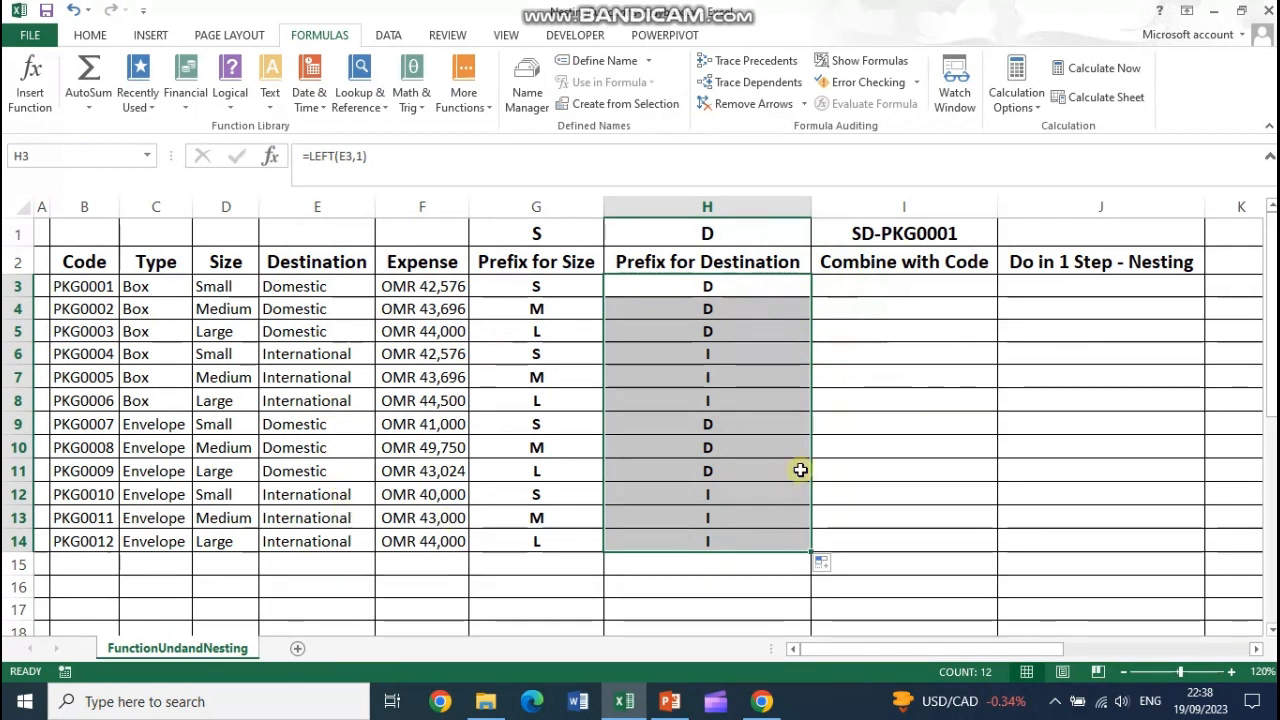
# Step: Start a CONCATENATE function in I3 with G3 as the first text and H3 as the second
pyautogui.click(894, 291)
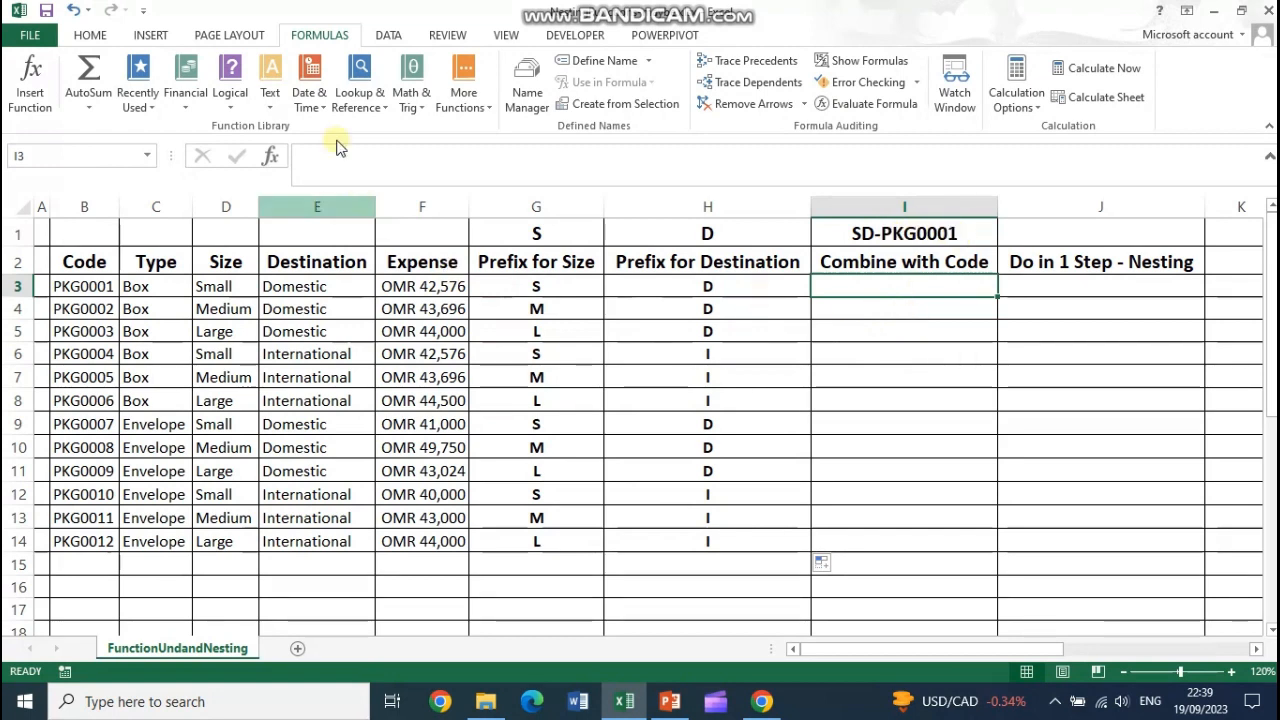
pyautogui.click(272, 100)
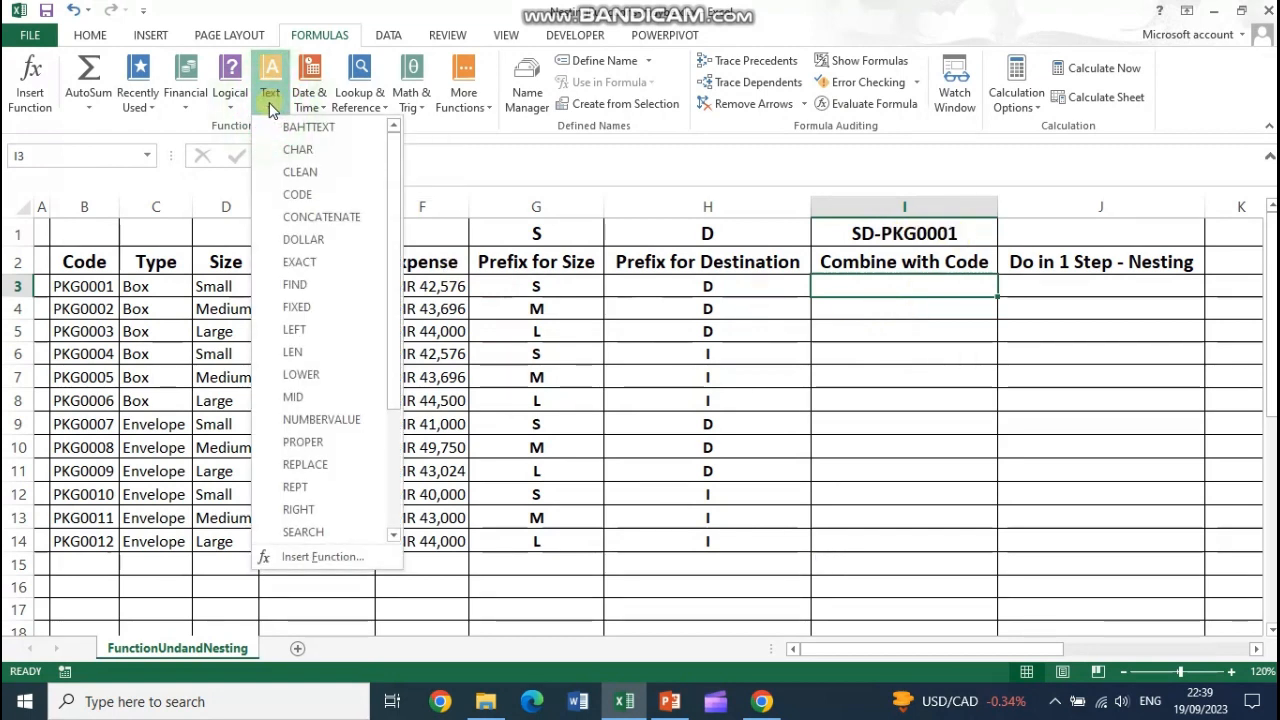
pyautogui.click(321, 217)
pyautogui.moveTo(812, 95); pyautogui.dragTo(966, 334)
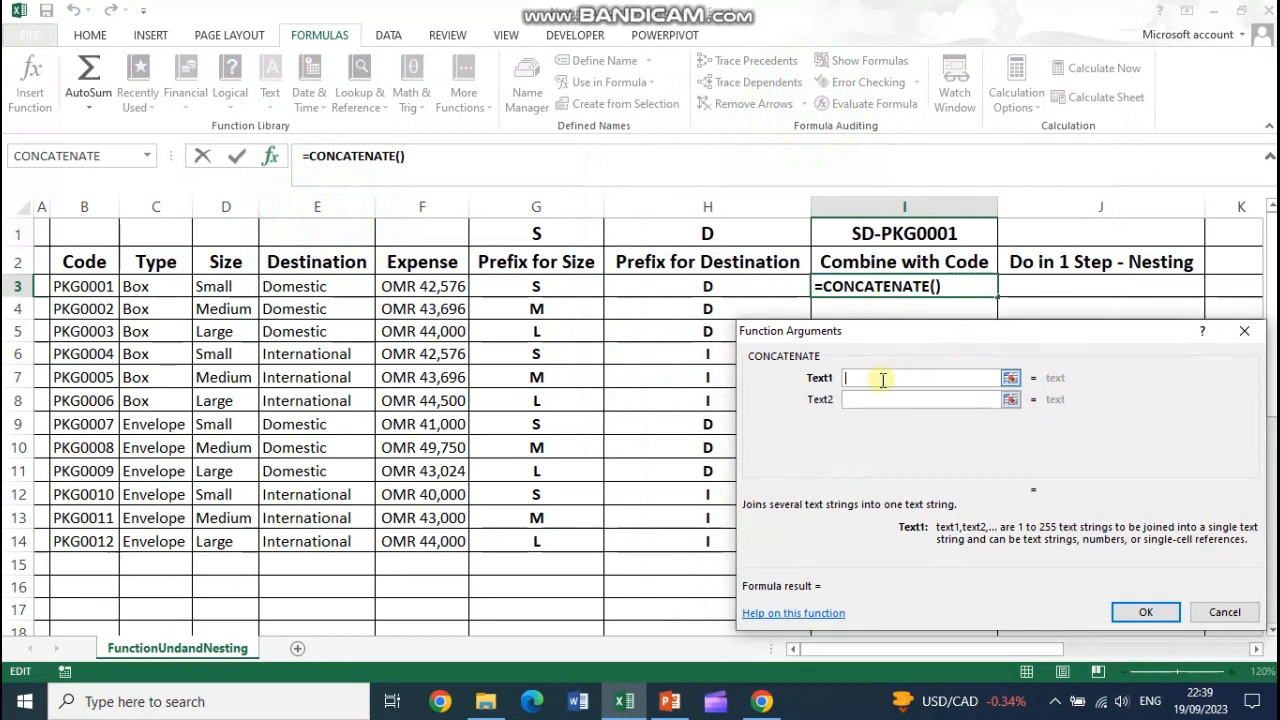
pyautogui.click(535, 287)
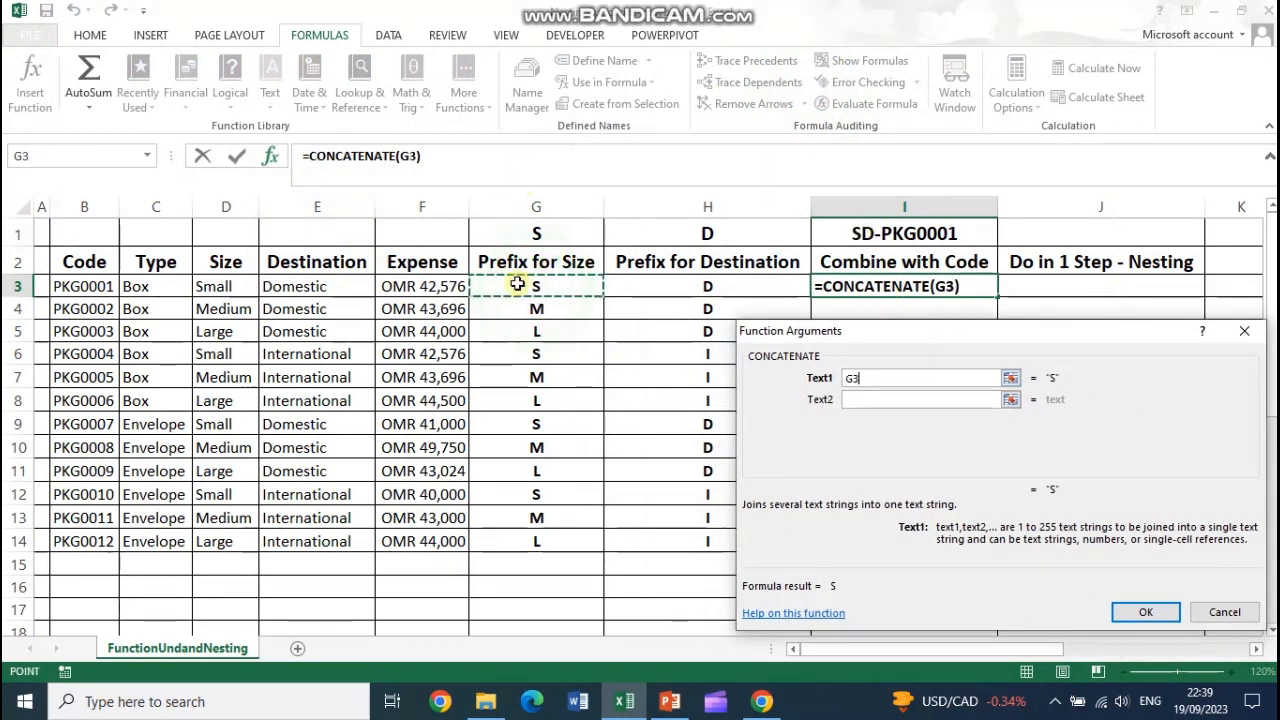
pyautogui.click(870, 399)
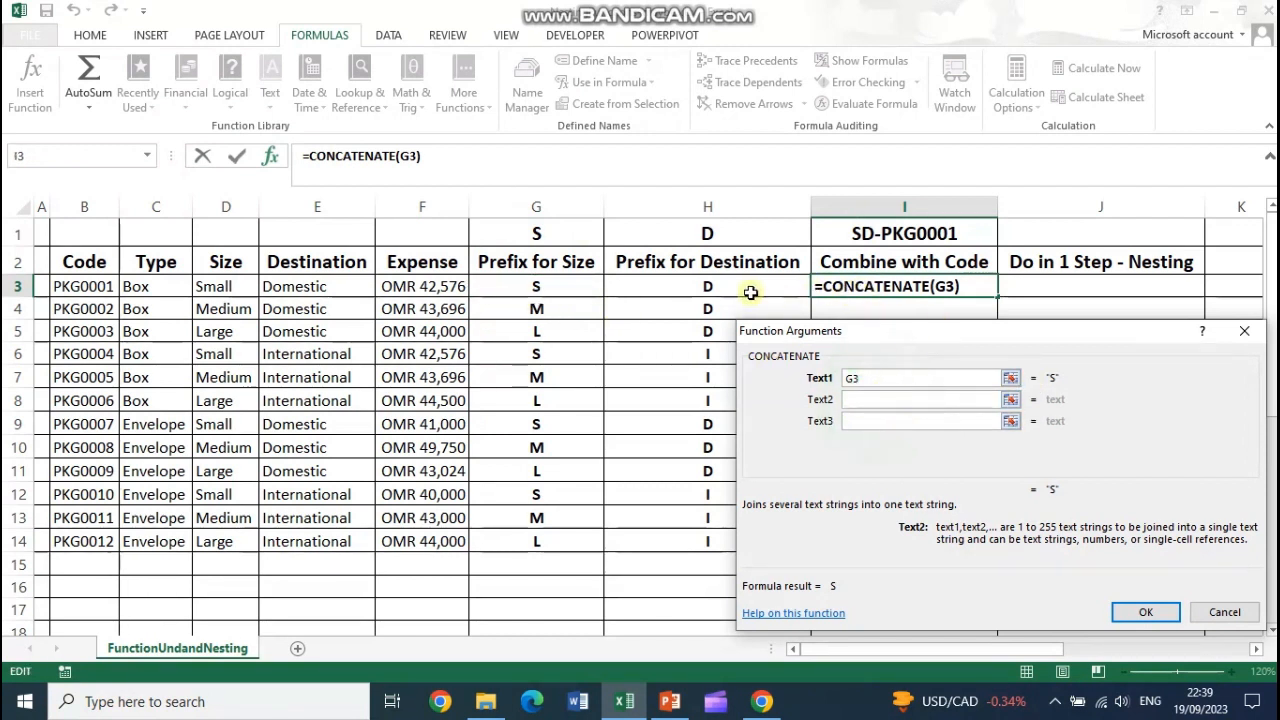
pyautogui.click(712, 287)
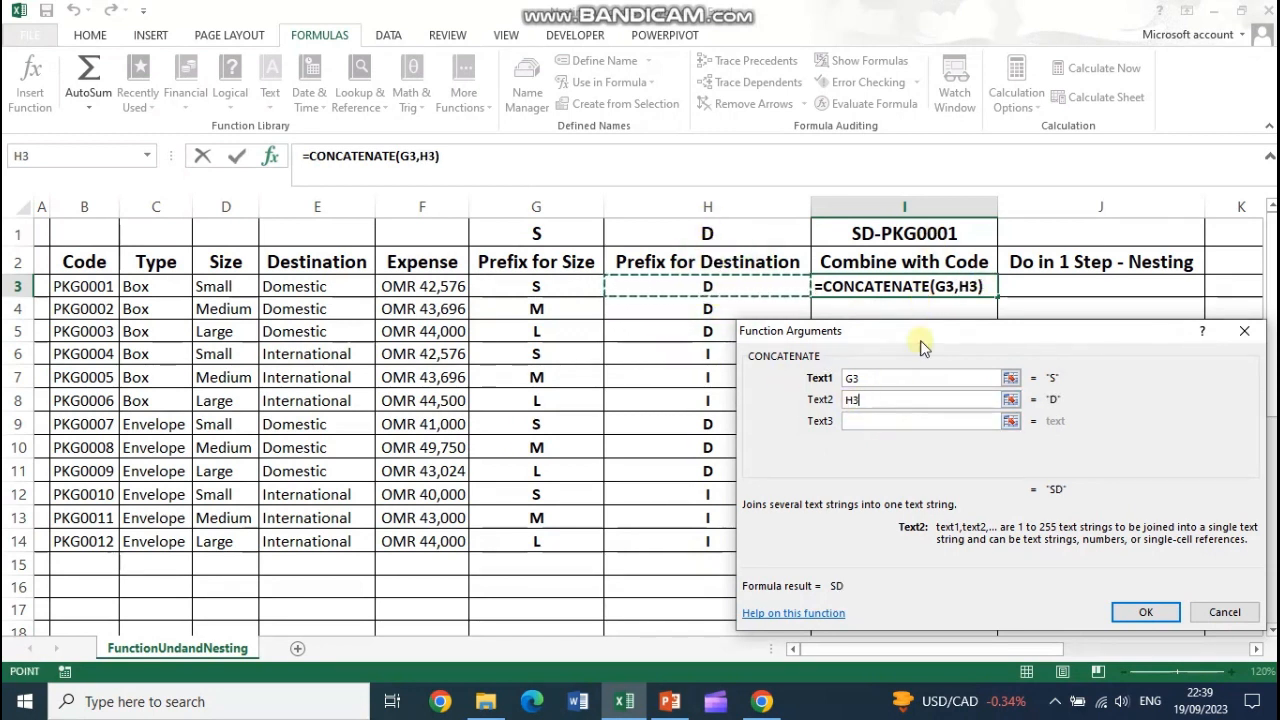
# Step: Complete the I3 CONCATENATE formula with "-" and B3 as the third and fourth texts, and fill it down to I14
pyautogui.click(875, 420)
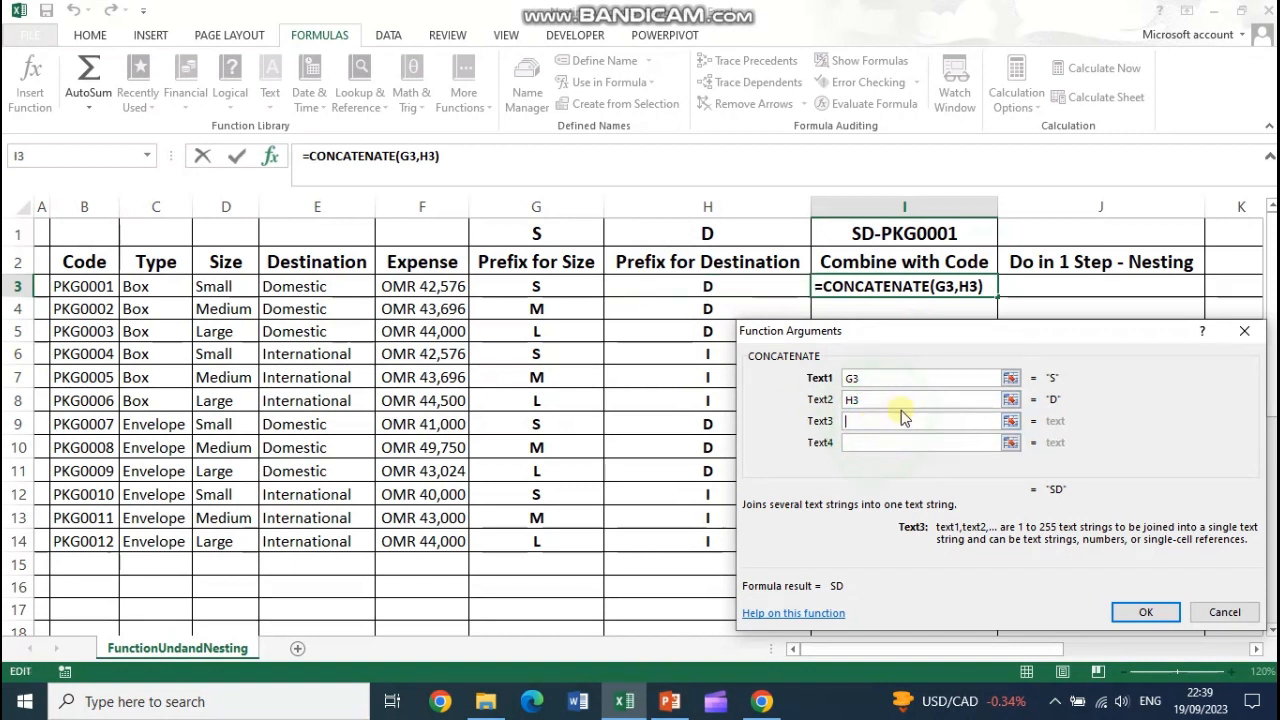
pyautogui.write('"-')
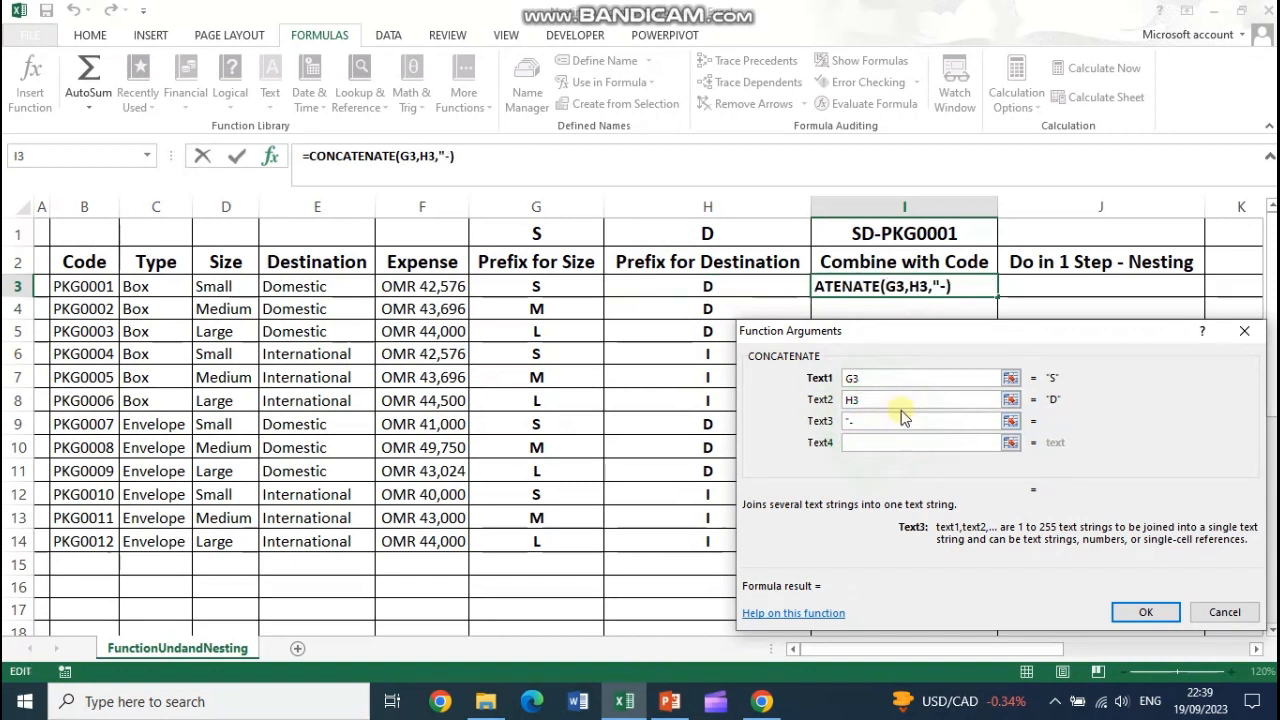
pyautogui.write('"')
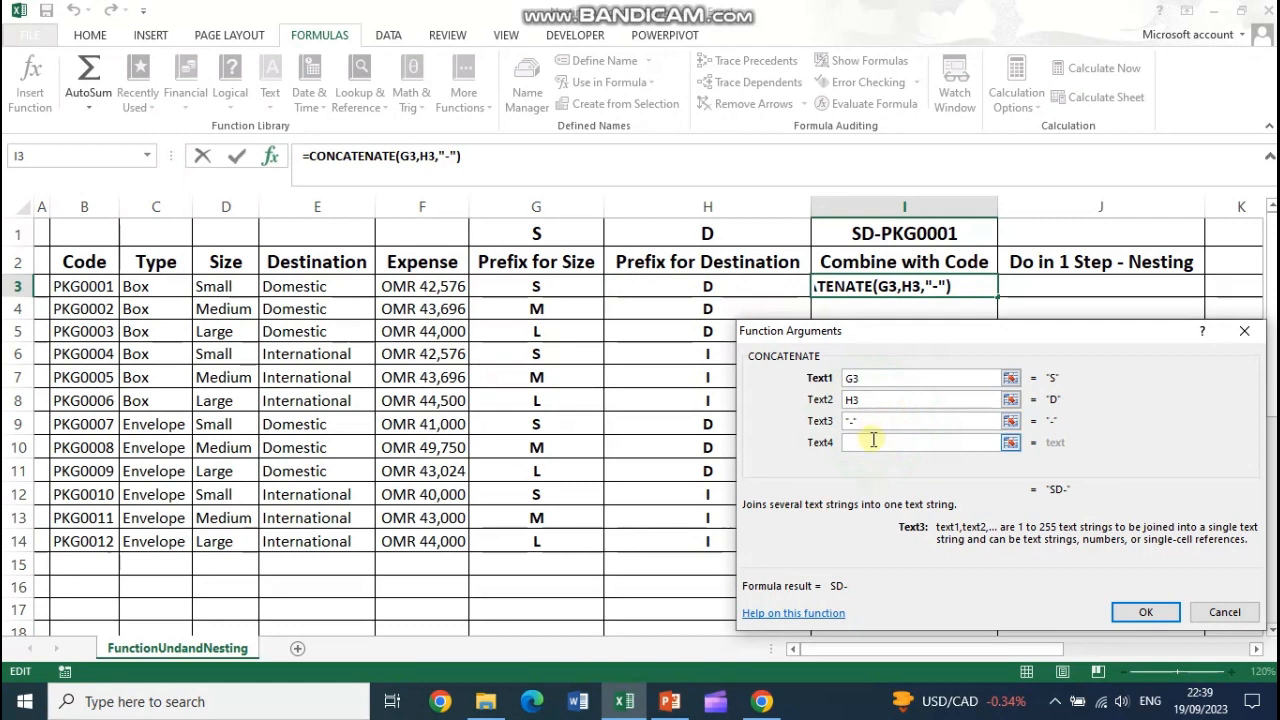
pyautogui.click(872, 440)
pyautogui.click(103, 287)
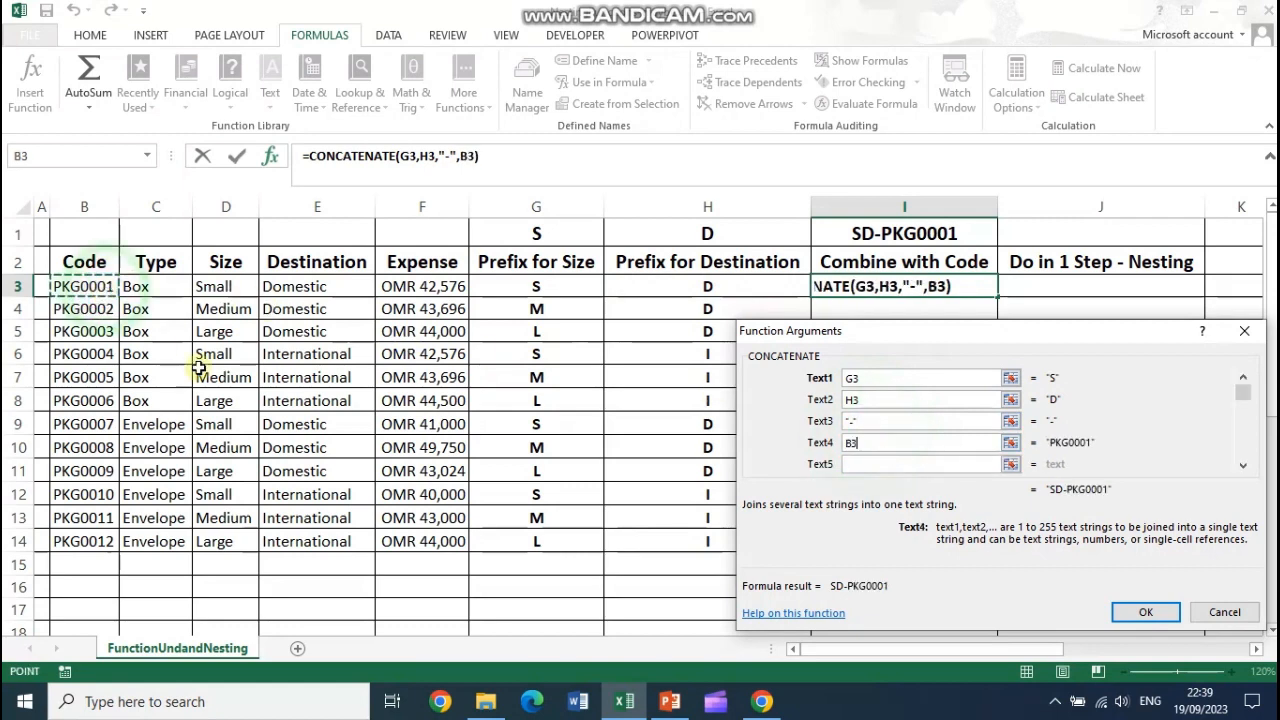
pyautogui.click(1147, 612)
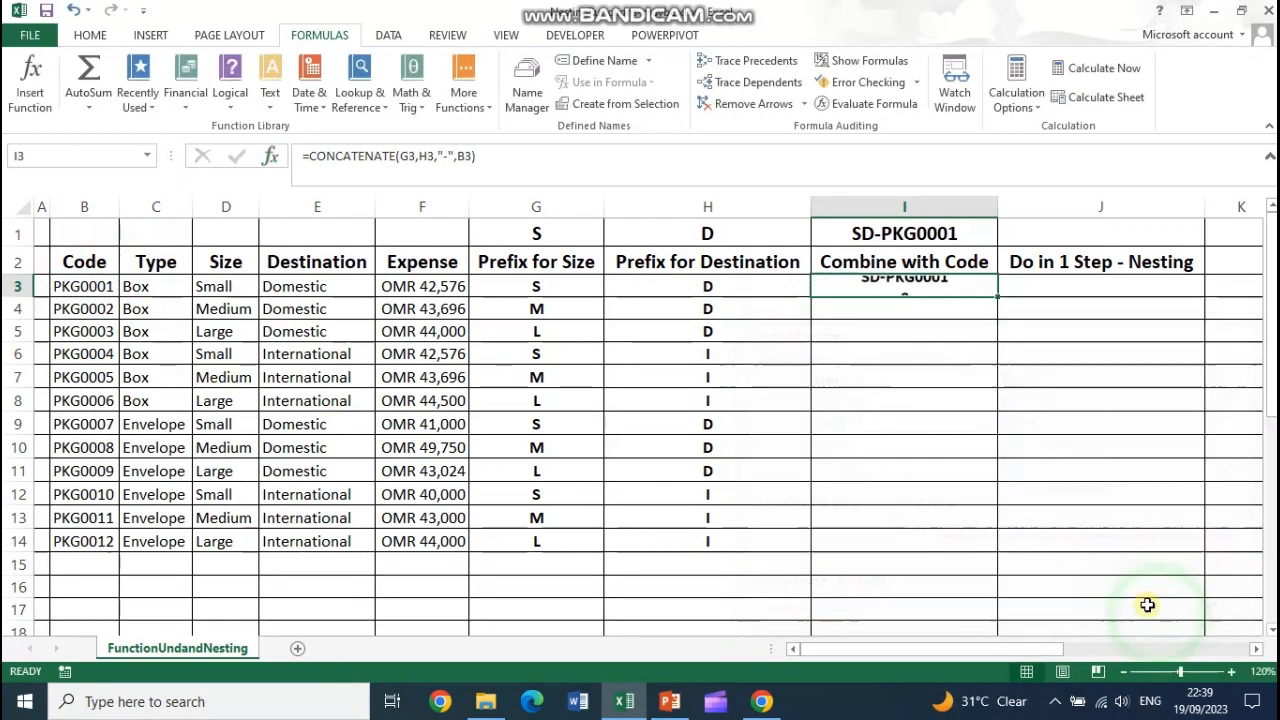
pyautogui.doubleClick(997, 298)
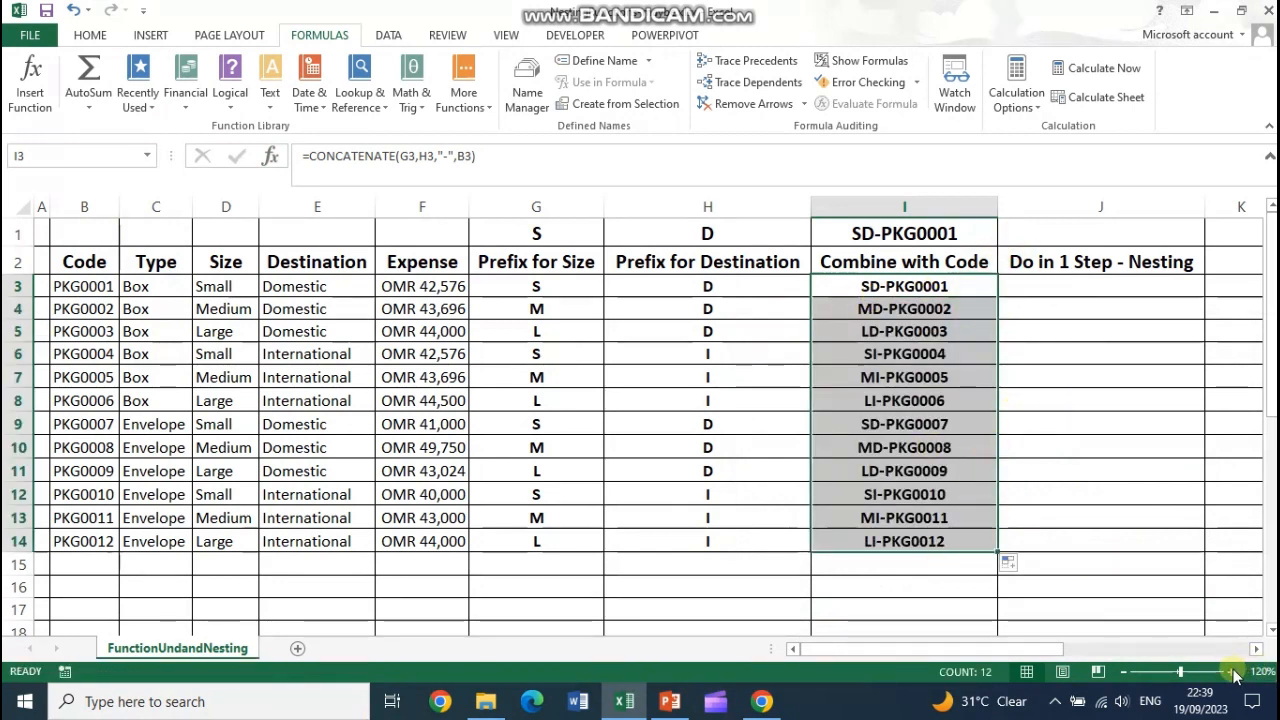
# Step: Enlarge the worksheet view to 170% to examine the combined codes in column I
pyautogui.click(1233, 671)
pyautogui.click(1233, 671)
pyautogui.click(1233, 671)
pyautogui.click(1233, 671)
pyautogui.click(1233, 671)
pyautogui.scroll(1, 1067, 566)
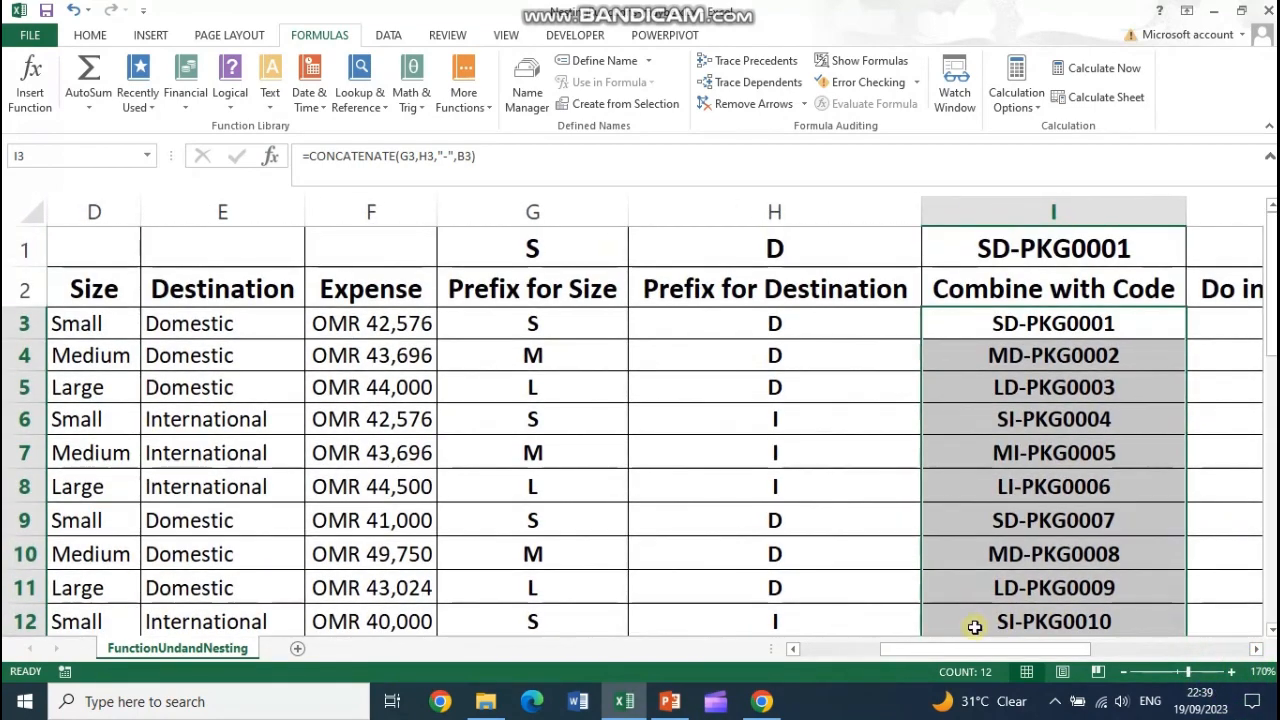
# Step: Examine the references used by the I3 formula and the helper columns G and H that feed it
pyautogui.moveTo(976, 646); pyautogui.dragTo(1063, 647)
pyautogui.doubleClick(614, 316)
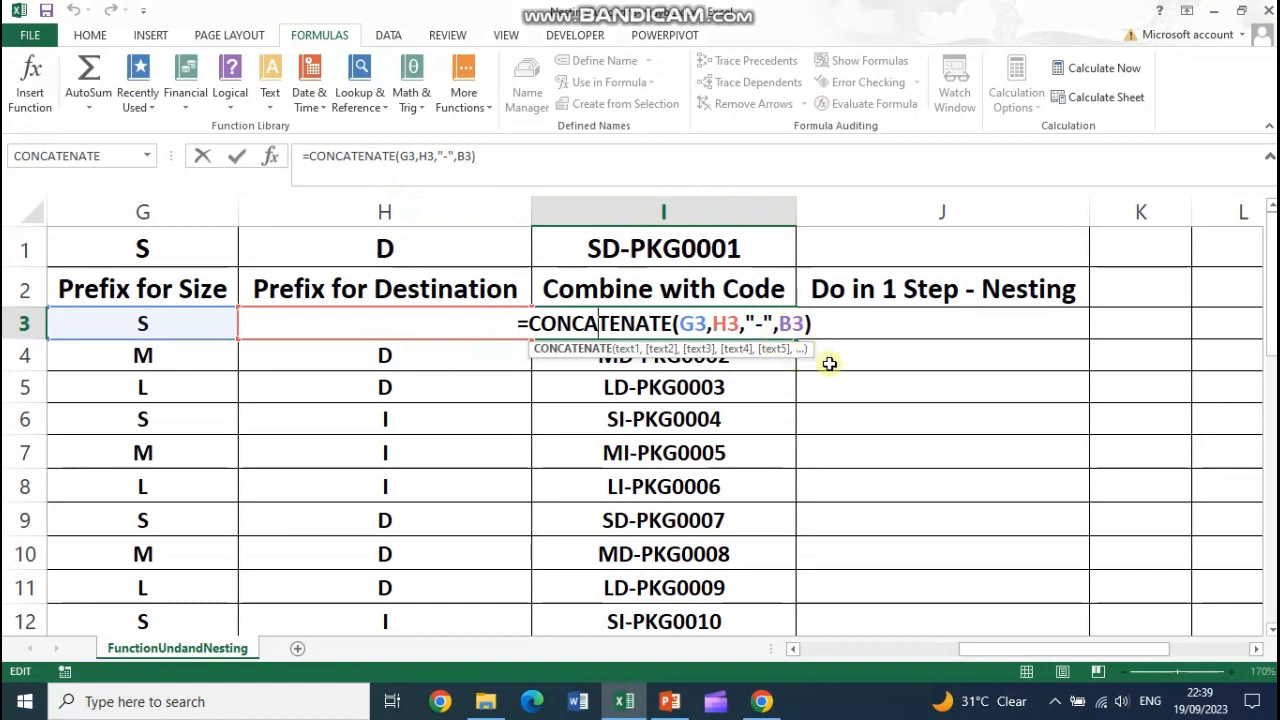
pyautogui.hotkey('ctrl', 'Return')
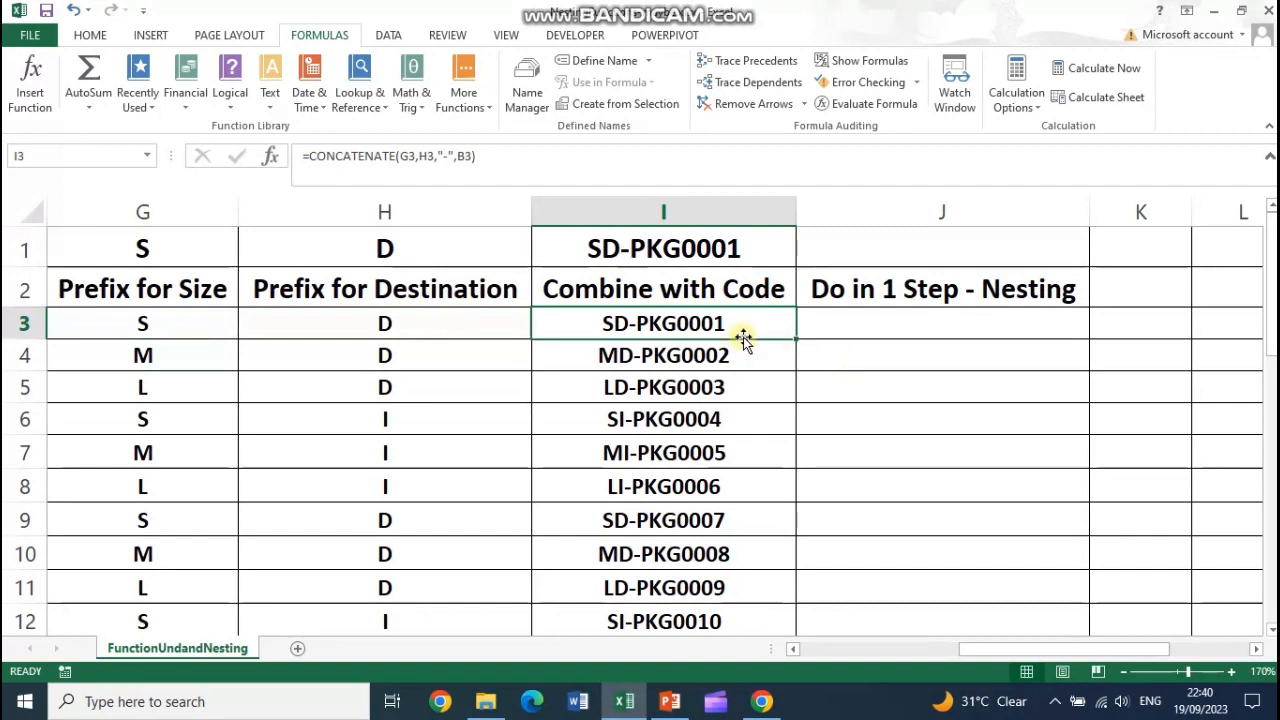
pyautogui.moveTo(1026, 651); pyautogui.dragTo(951, 646)
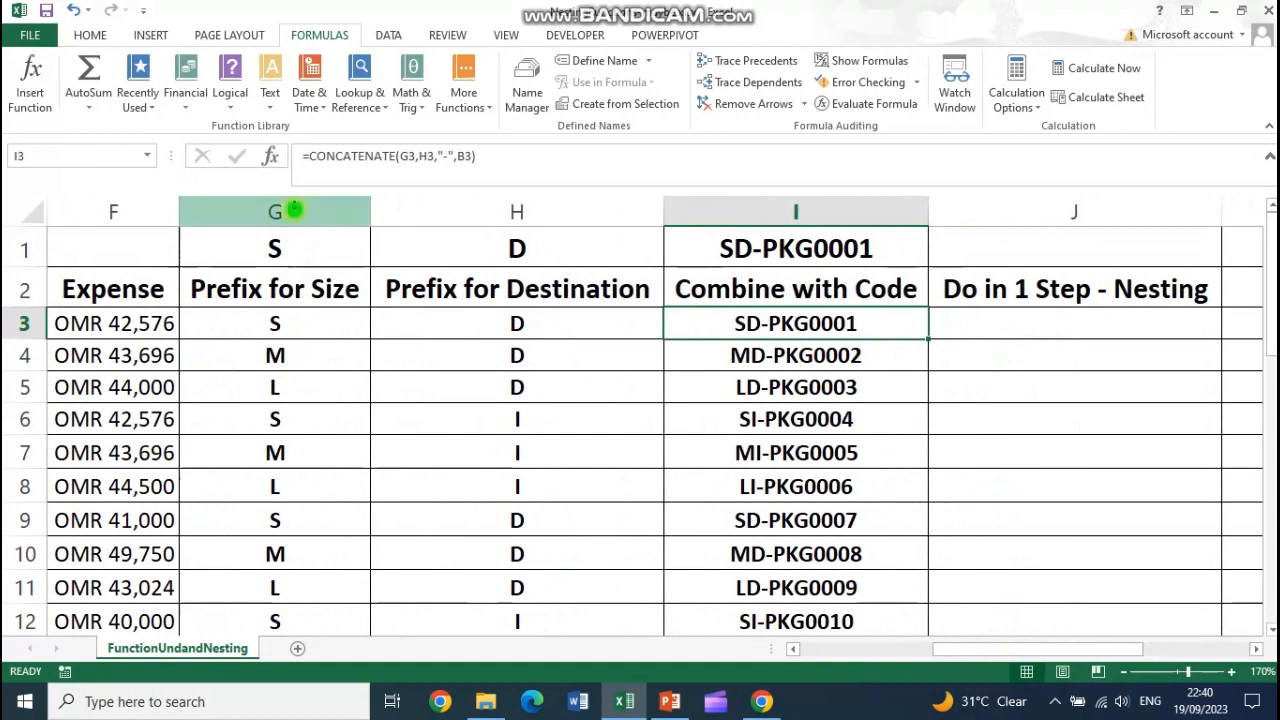
pyautogui.moveTo(294, 206); pyautogui.dragTo(511, 206)
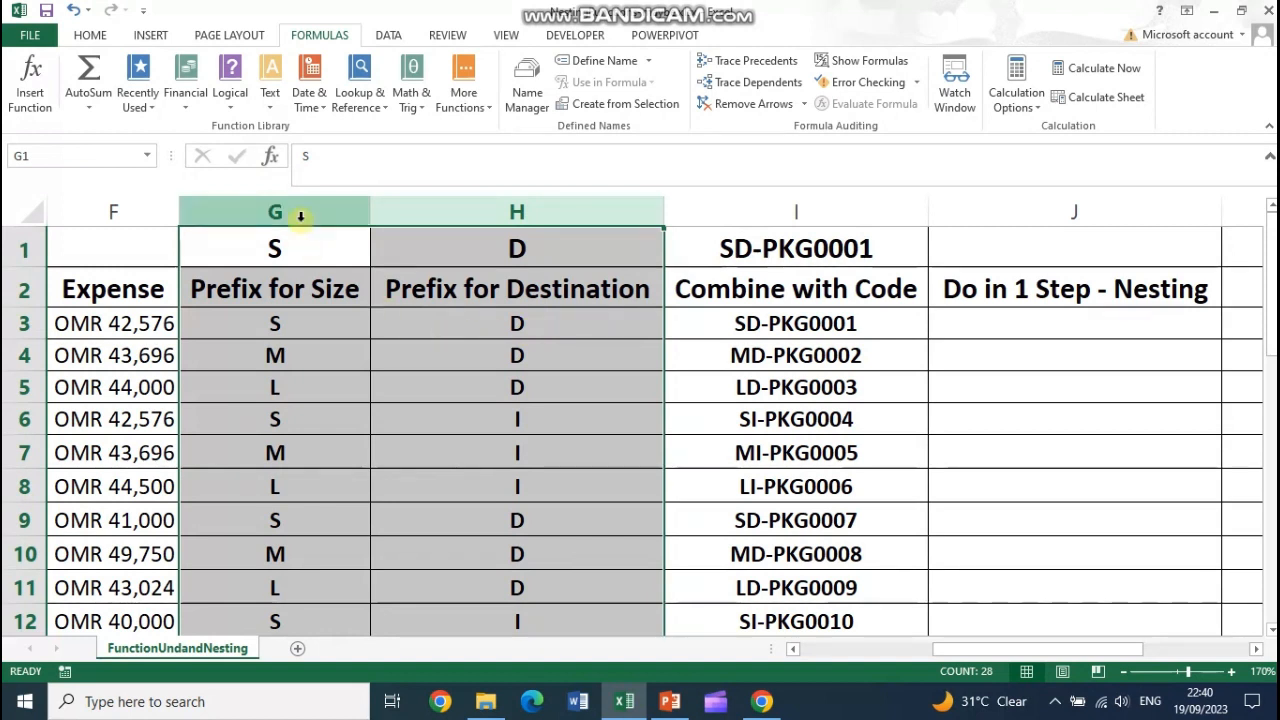
pyautogui.moveTo(300, 214); pyautogui.dragTo(506, 212)
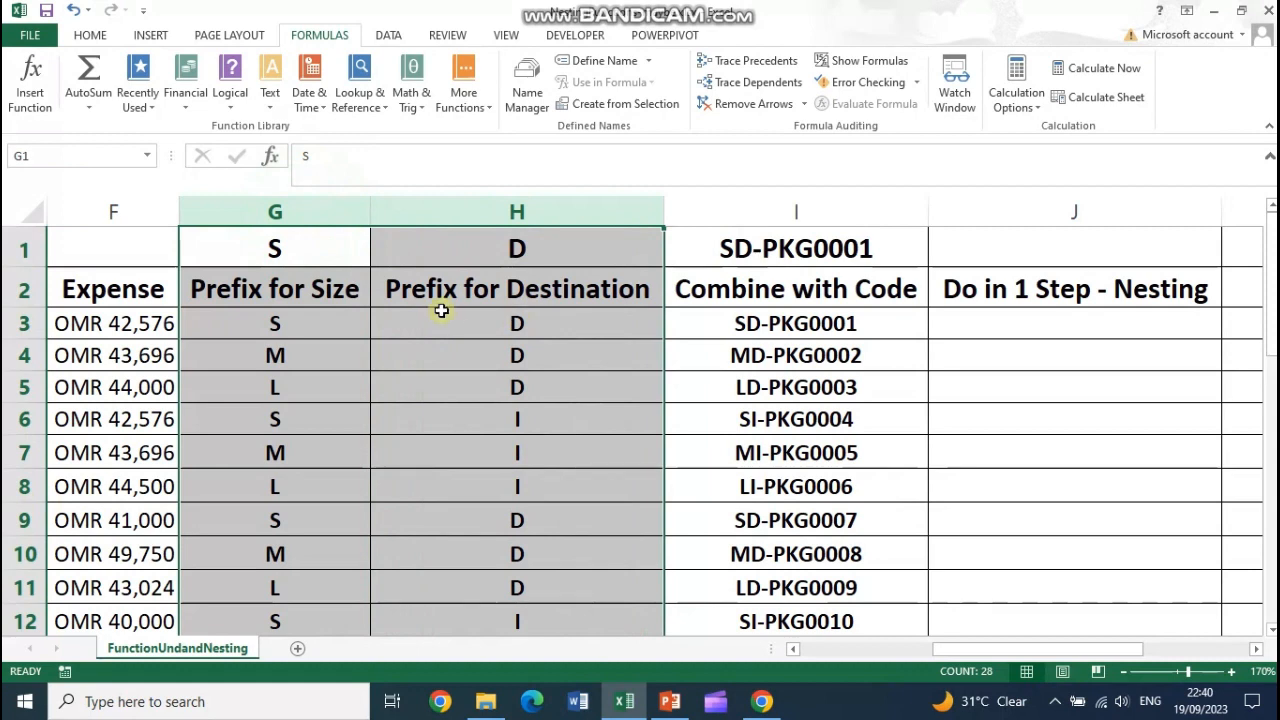
pyautogui.click(765, 325)
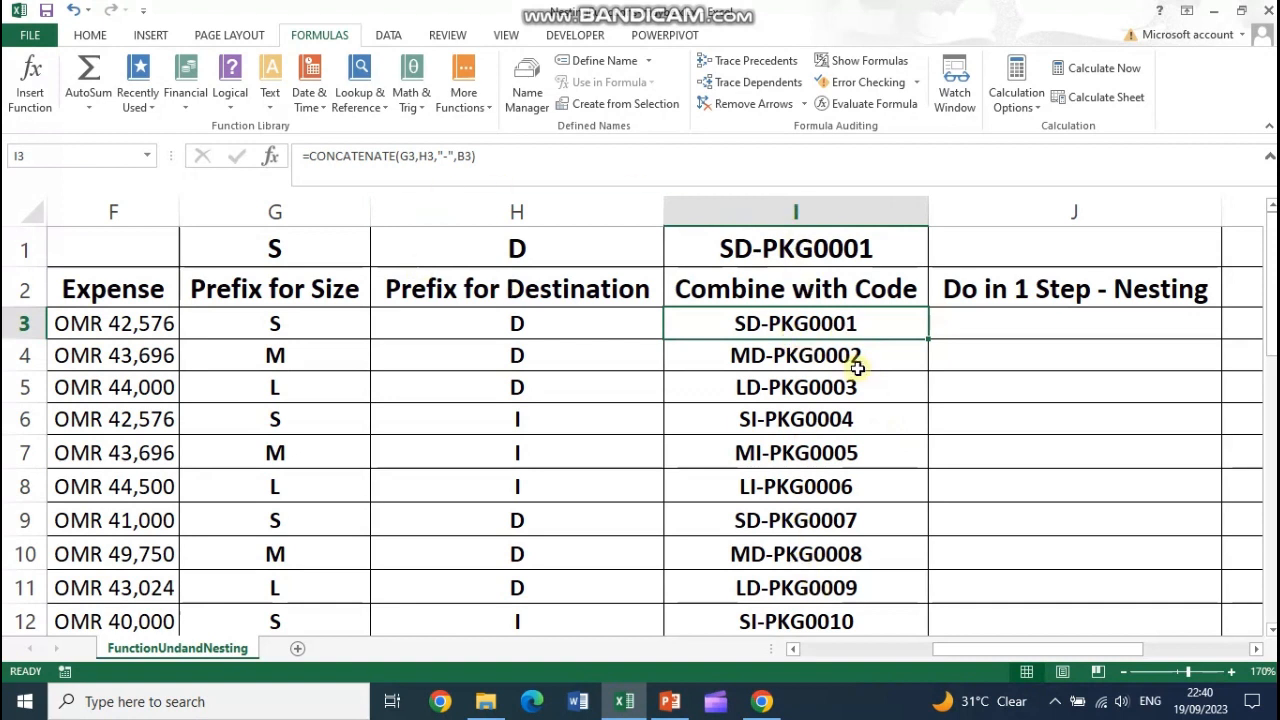
# Step: Compare the LEFT formulas in G3 and H3 with the CONCATENATE formula in I3
pyautogui.click(290, 324)
pyautogui.click(486, 323)
pyautogui.click(751, 323)
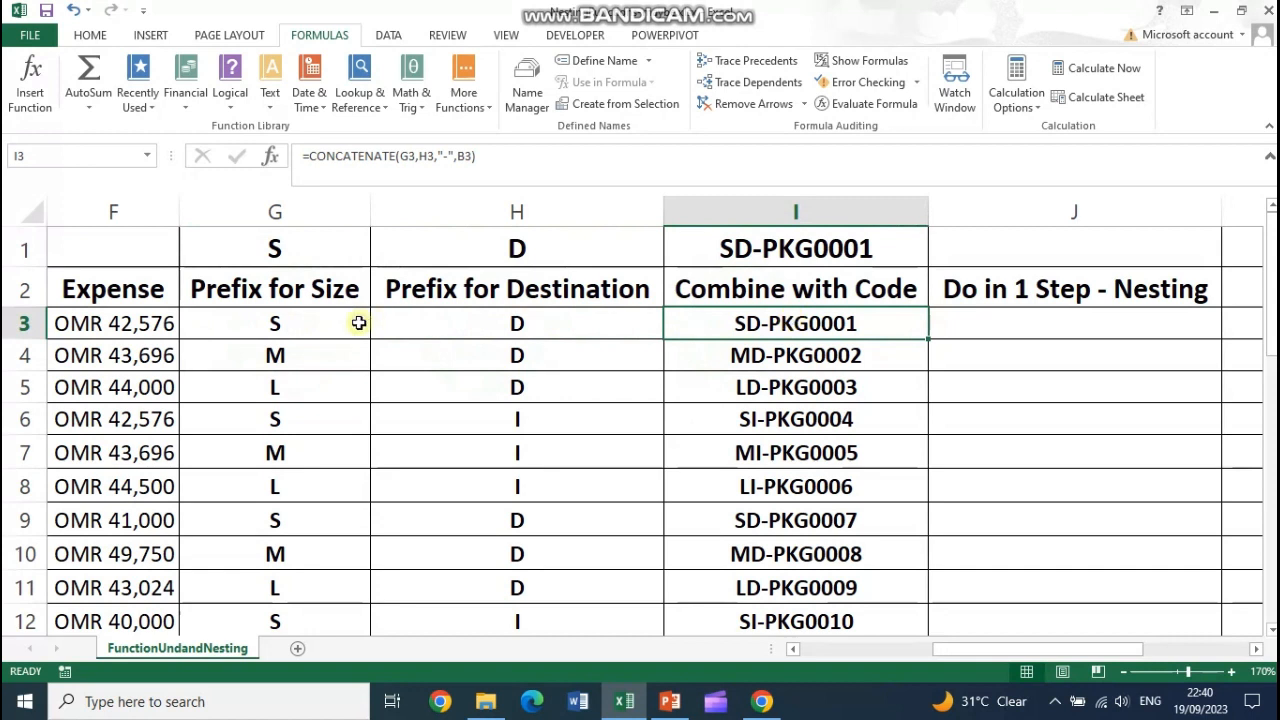
pyautogui.click(320, 326)
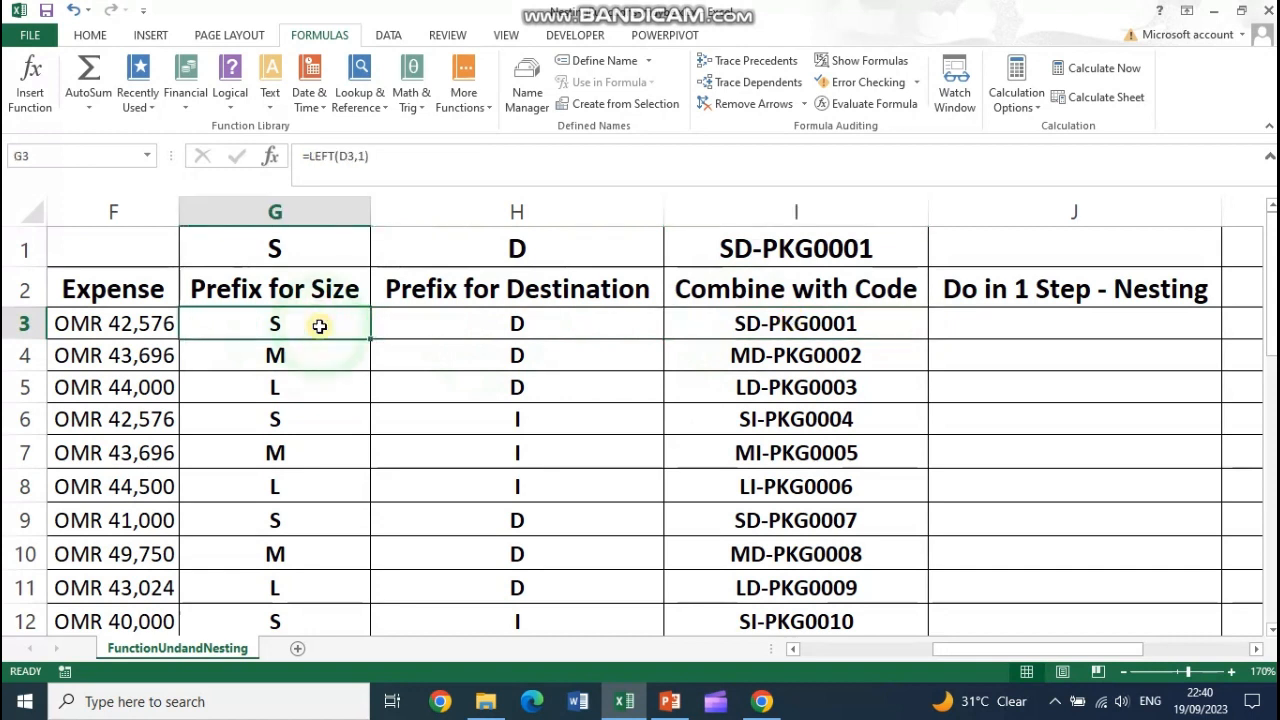
pyautogui.click(533, 326)
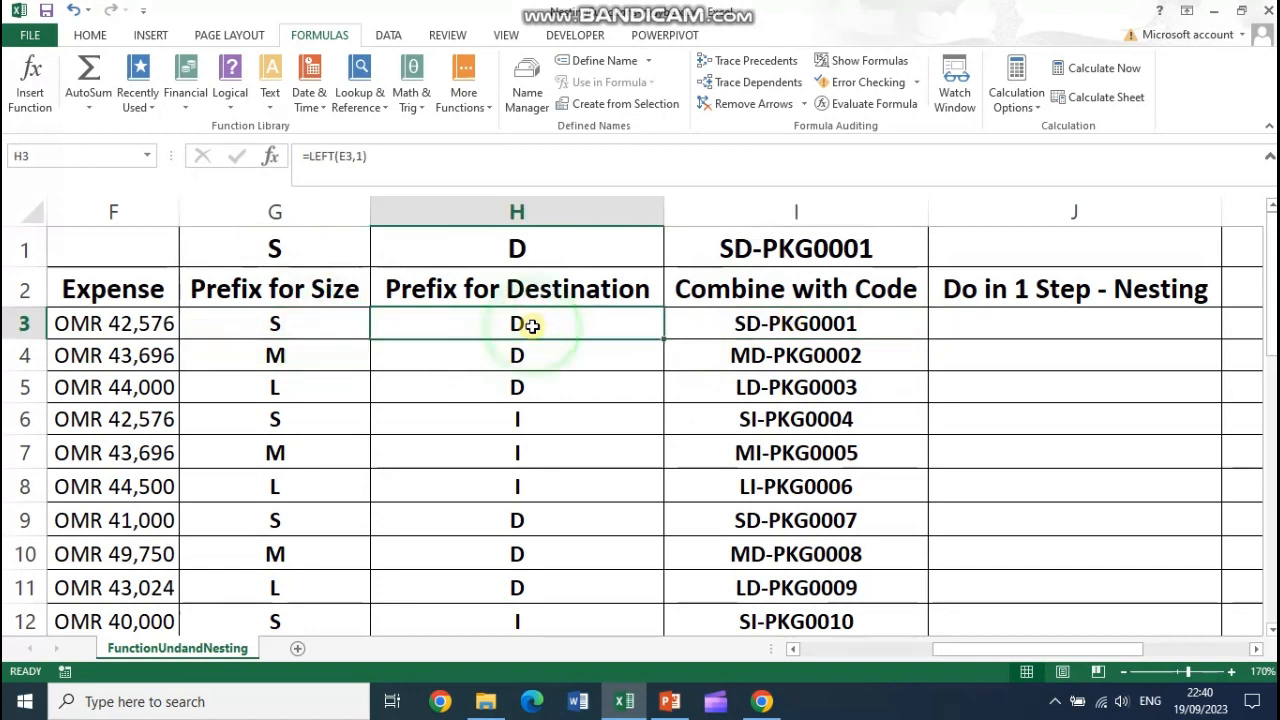
pyautogui.click(770, 325)
pyautogui.doubleClick(768, 325)
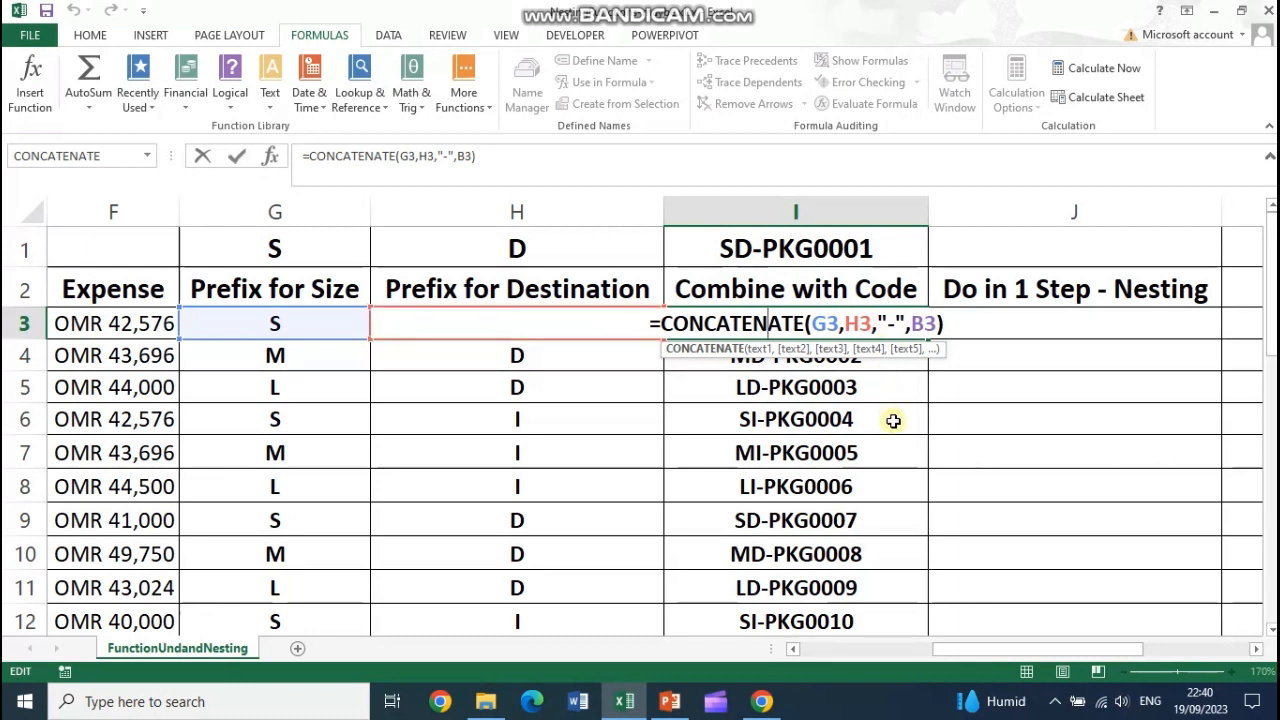
pyautogui.hotkey('ctrl', 'Return')
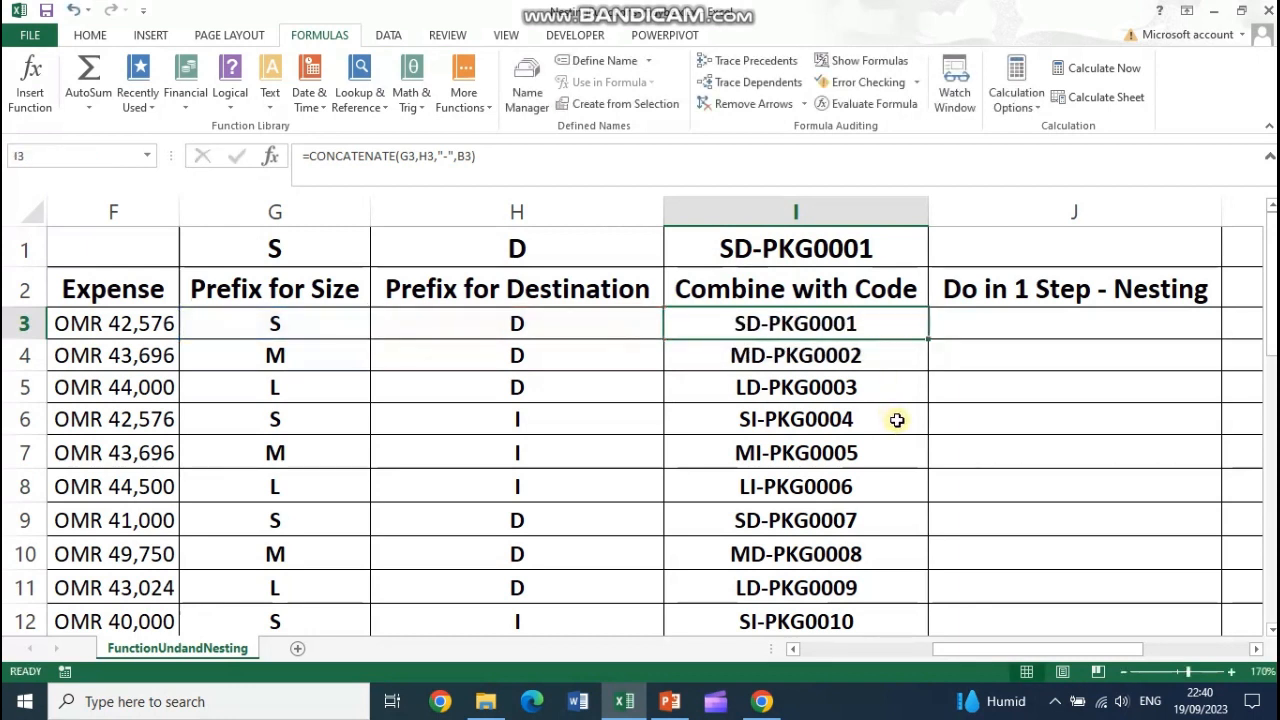
# Step: Review the prefix columns G and H against the empty nesting column J, and inspect the arguments of the I3 formula
pyautogui.moveTo(971, 652); pyautogui.dragTo(1000, 646)
pyautogui.click(928, 322)
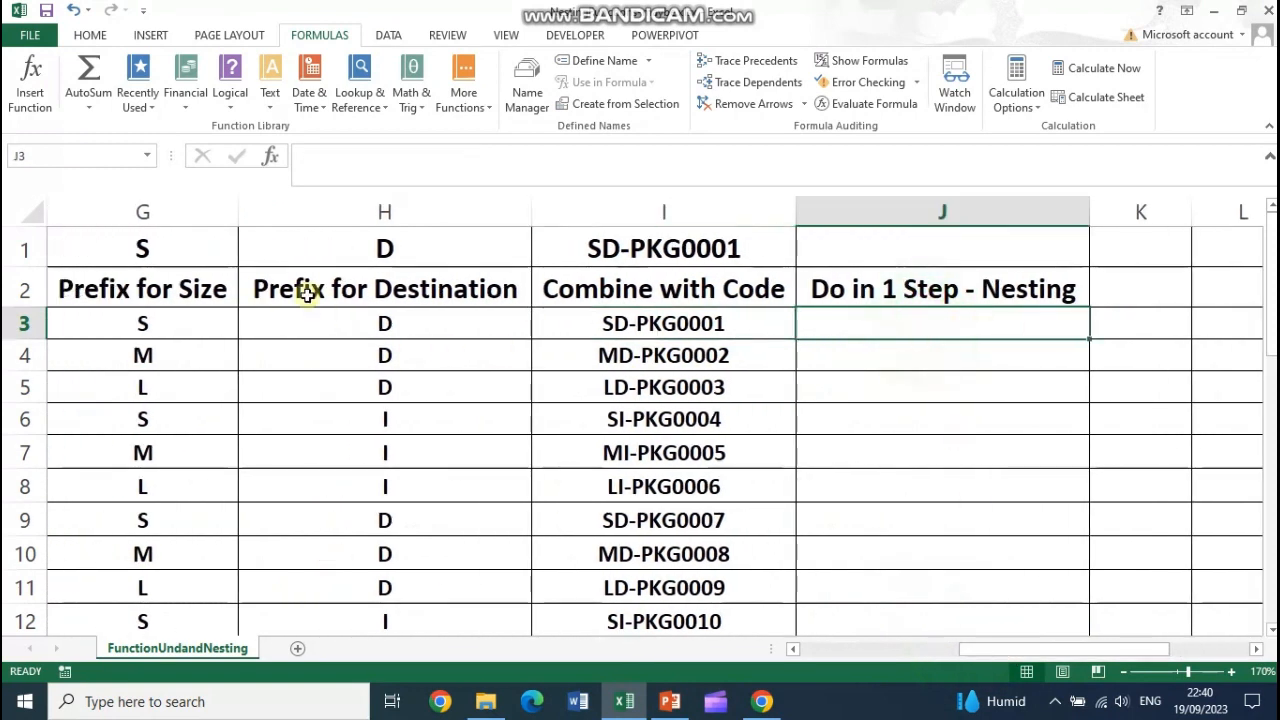
pyautogui.moveTo(158, 210); pyautogui.dragTo(370, 213)
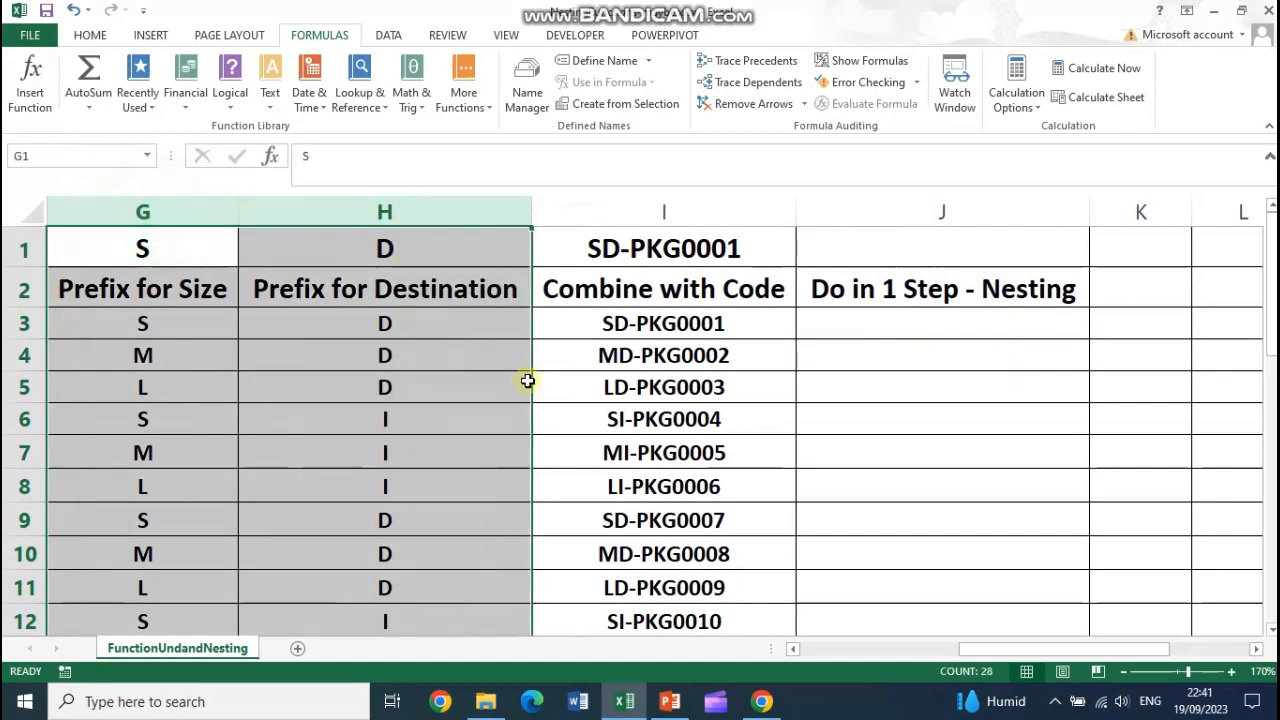
pyautogui.moveTo(996, 650); pyautogui.dragTo(951, 651)
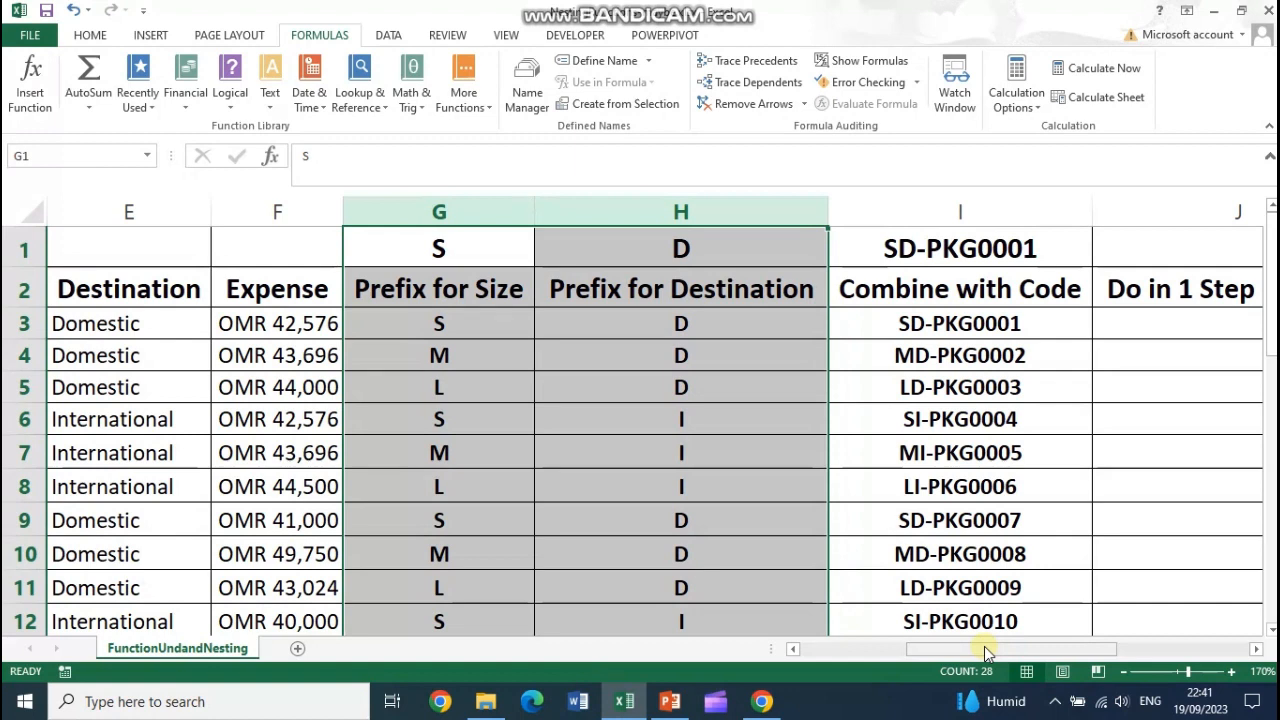
pyautogui.moveTo(984, 646); pyautogui.dragTo(1078, 655)
pyautogui.click(1050, 329)
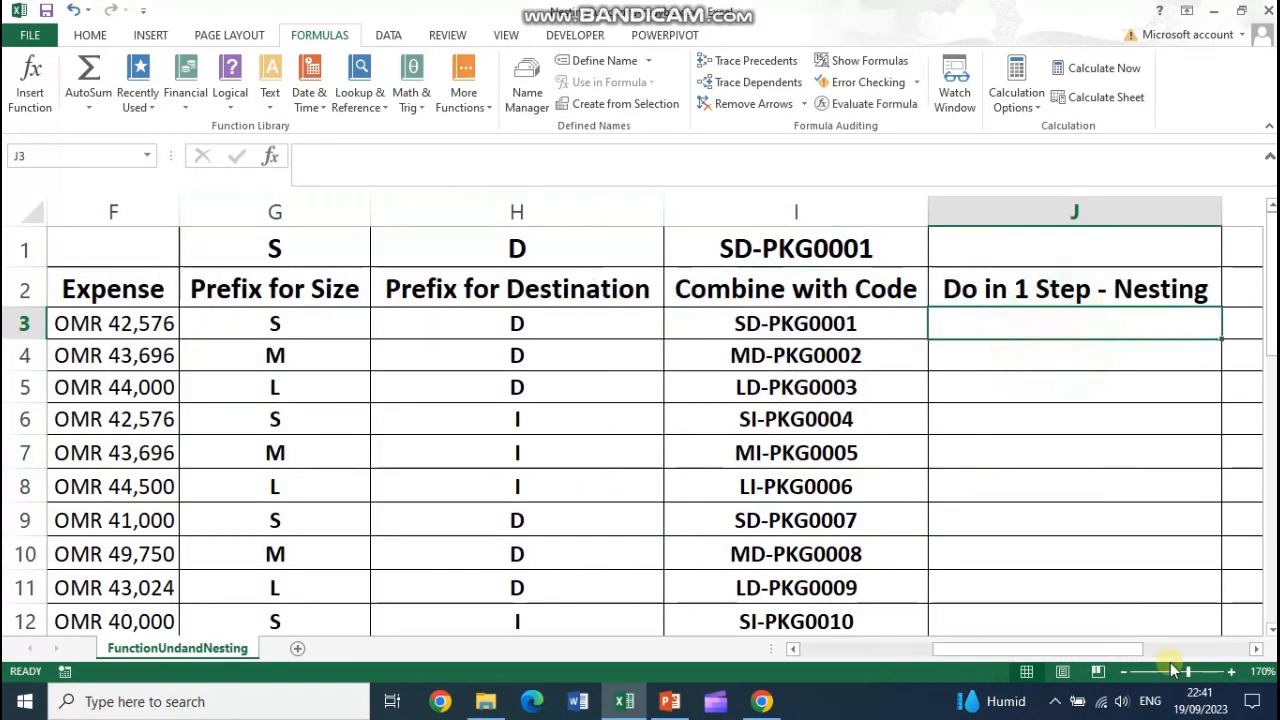
pyautogui.click(1257, 649)
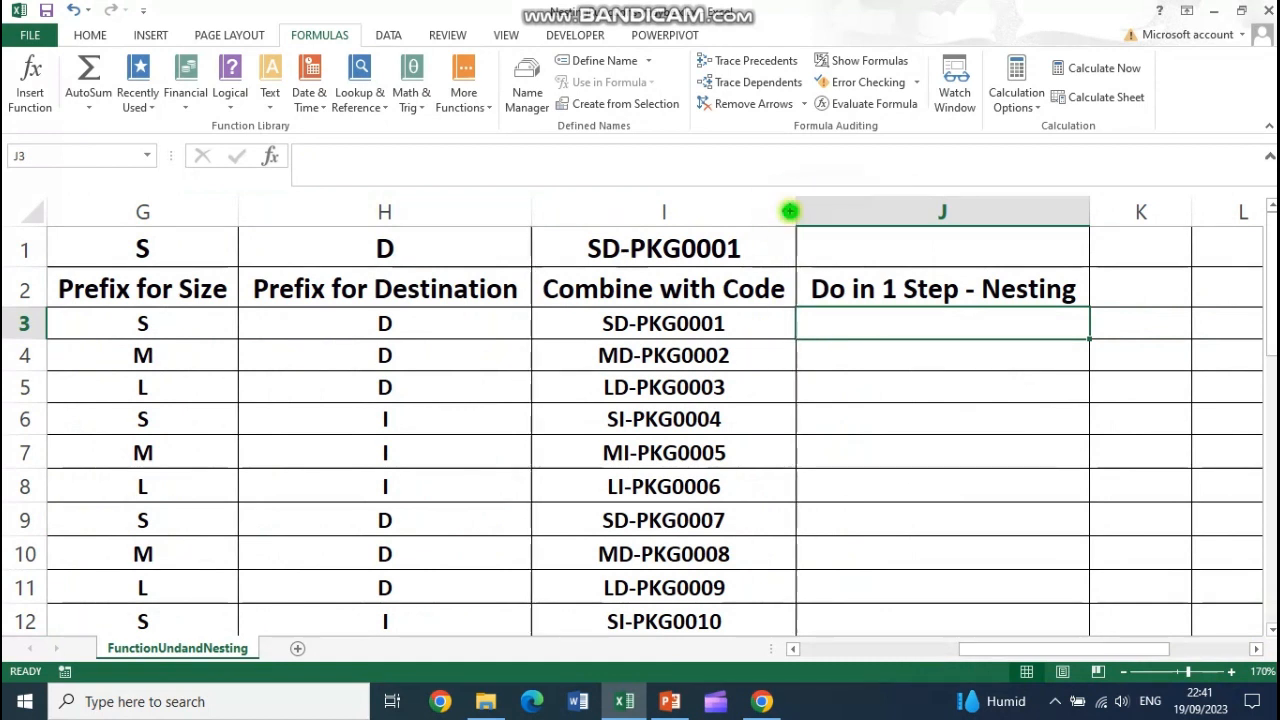
pyautogui.moveTo(529, 213); pyautogui.dragTo(529, 213)
pyautogui.click(628, 326)
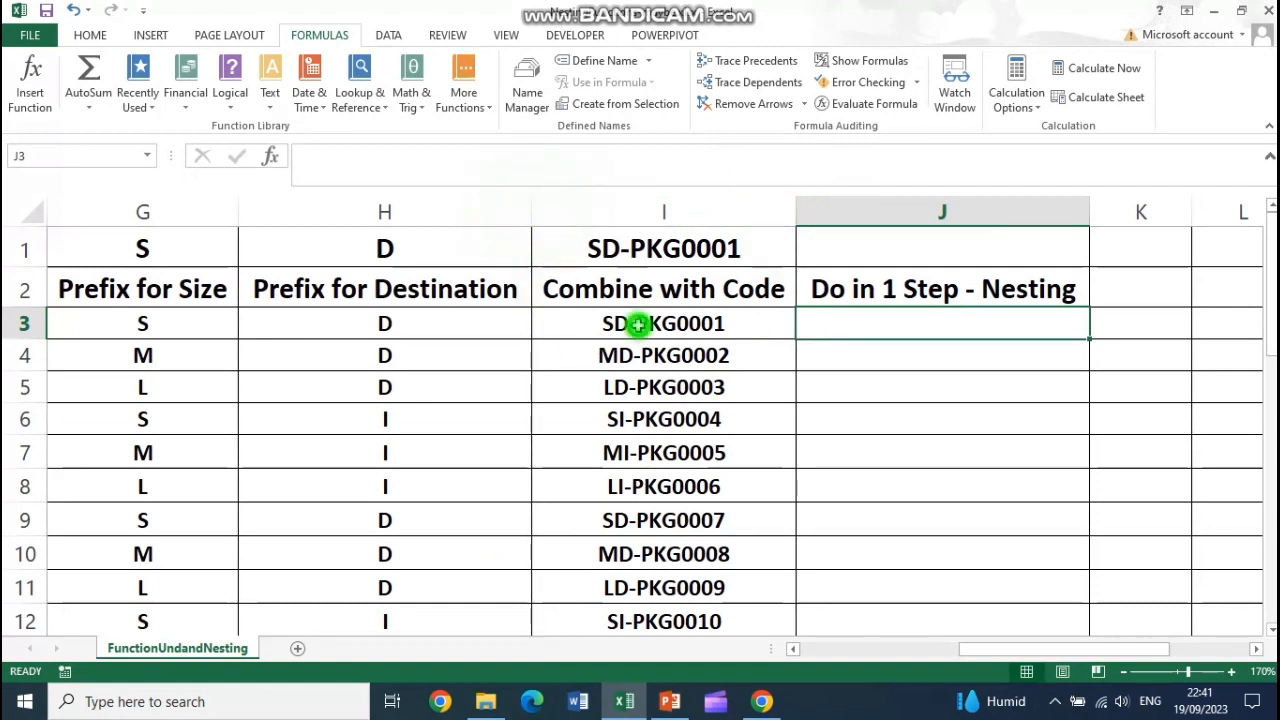
pyautogui.moveTo(134, 323); pyautogui.dragTo(583, 326)
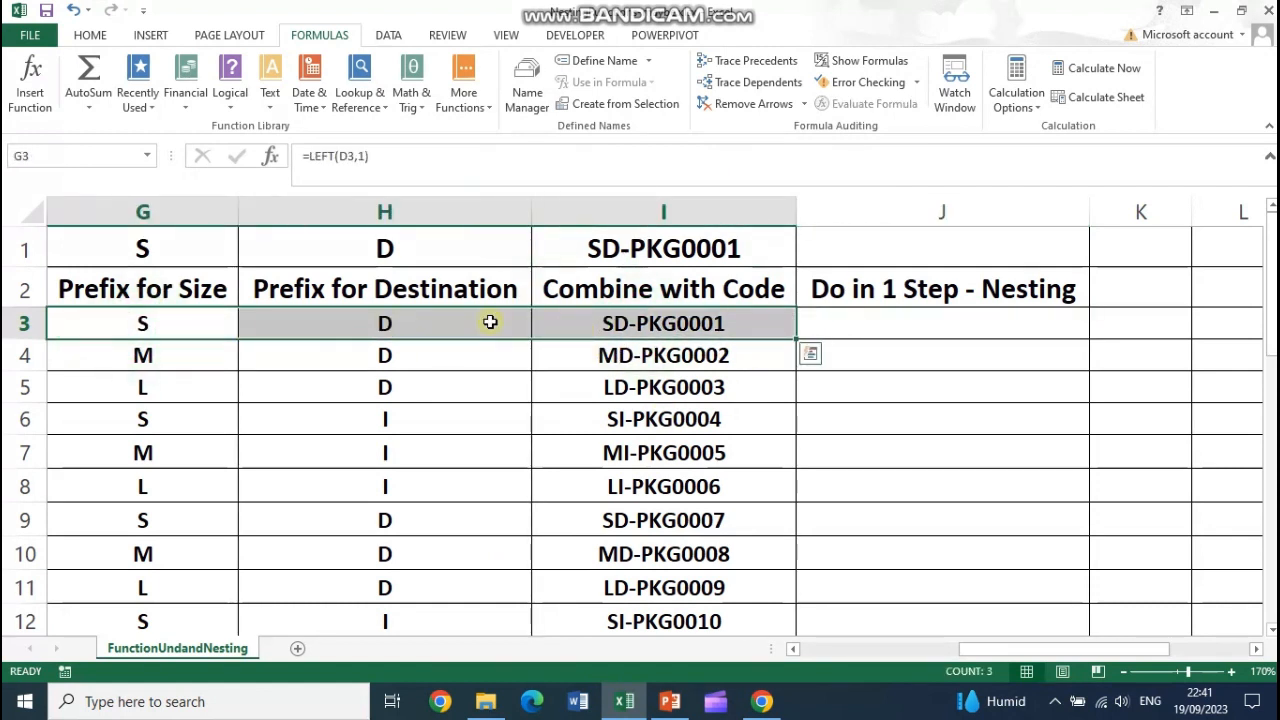
pyautogui.click(592, 331)
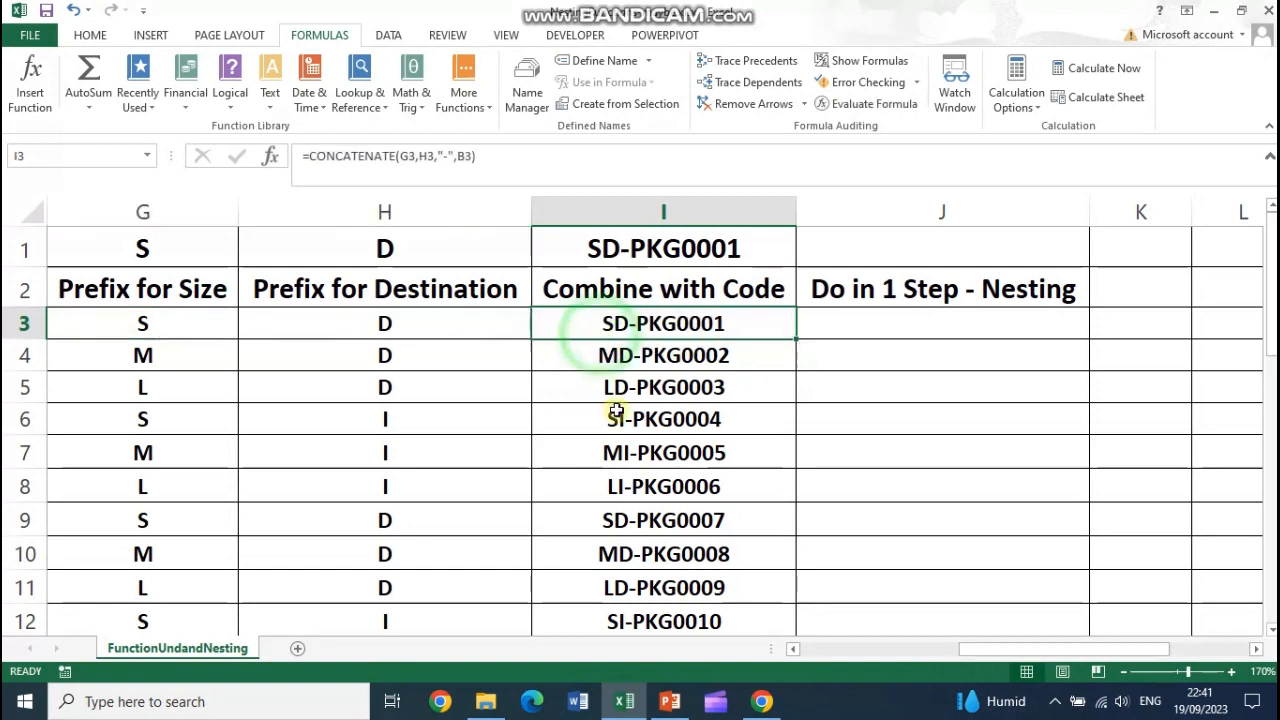
pyautogui.doubleClick(710, 323)
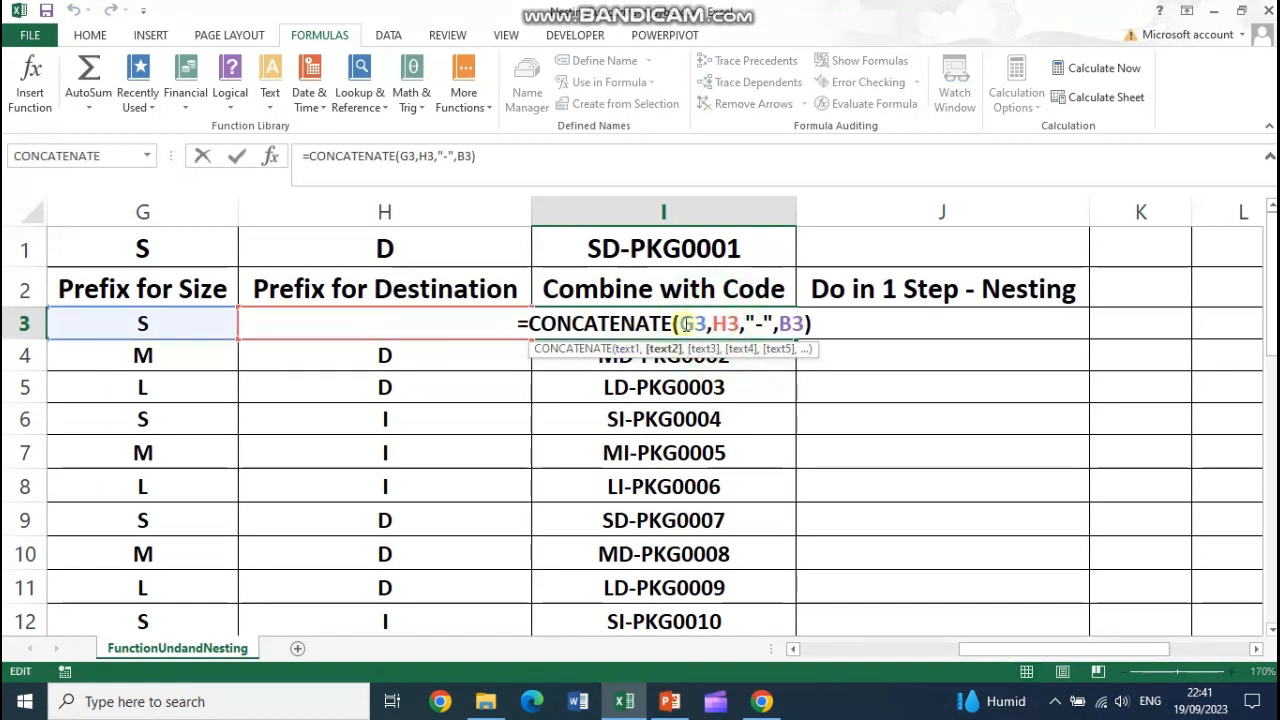
# Step: Draft the outer function in J3 as plain text without an equals sign, reading CONCATENATE(
pyautogui.click(881, 327)
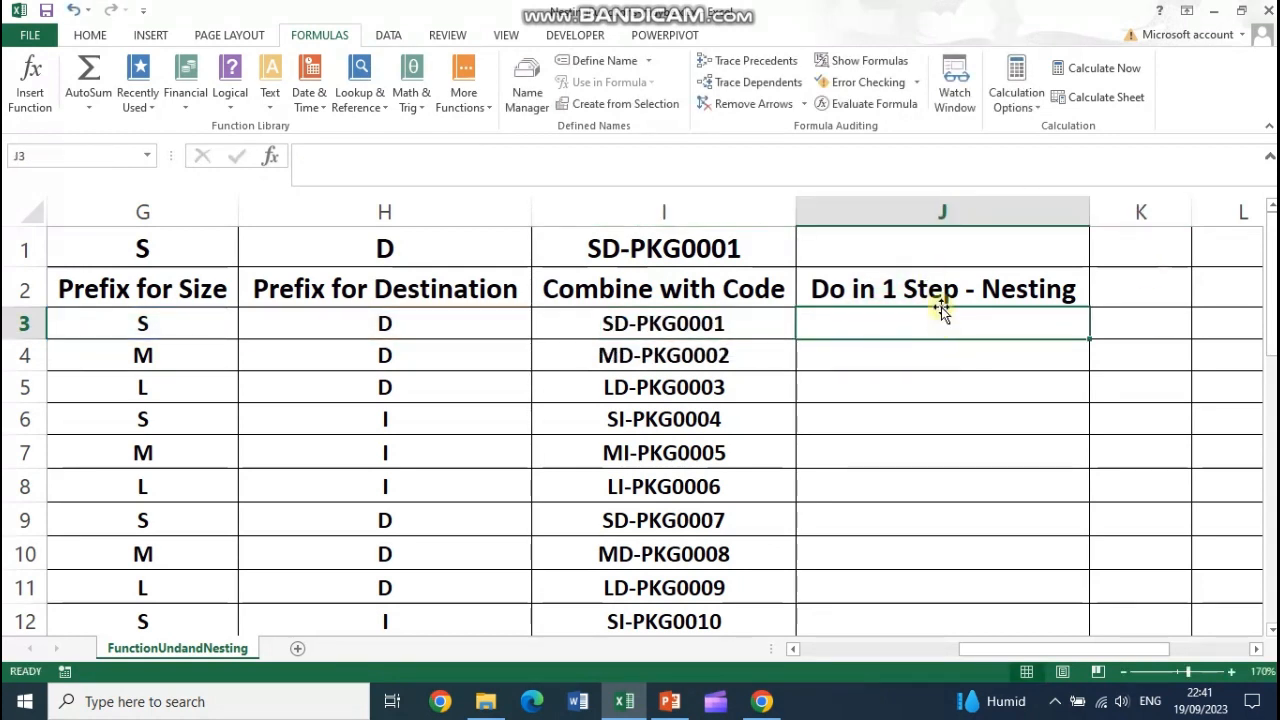
pyautogui.write('=')
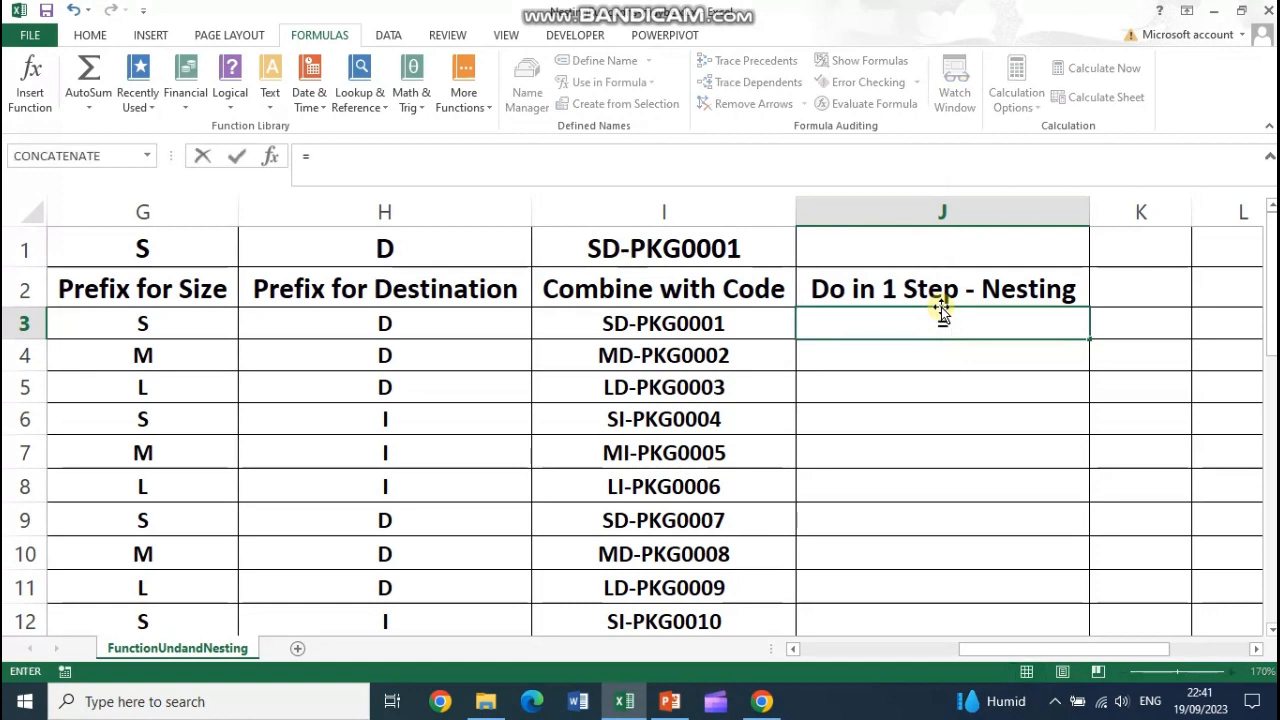
pyautogui.press('Escape')
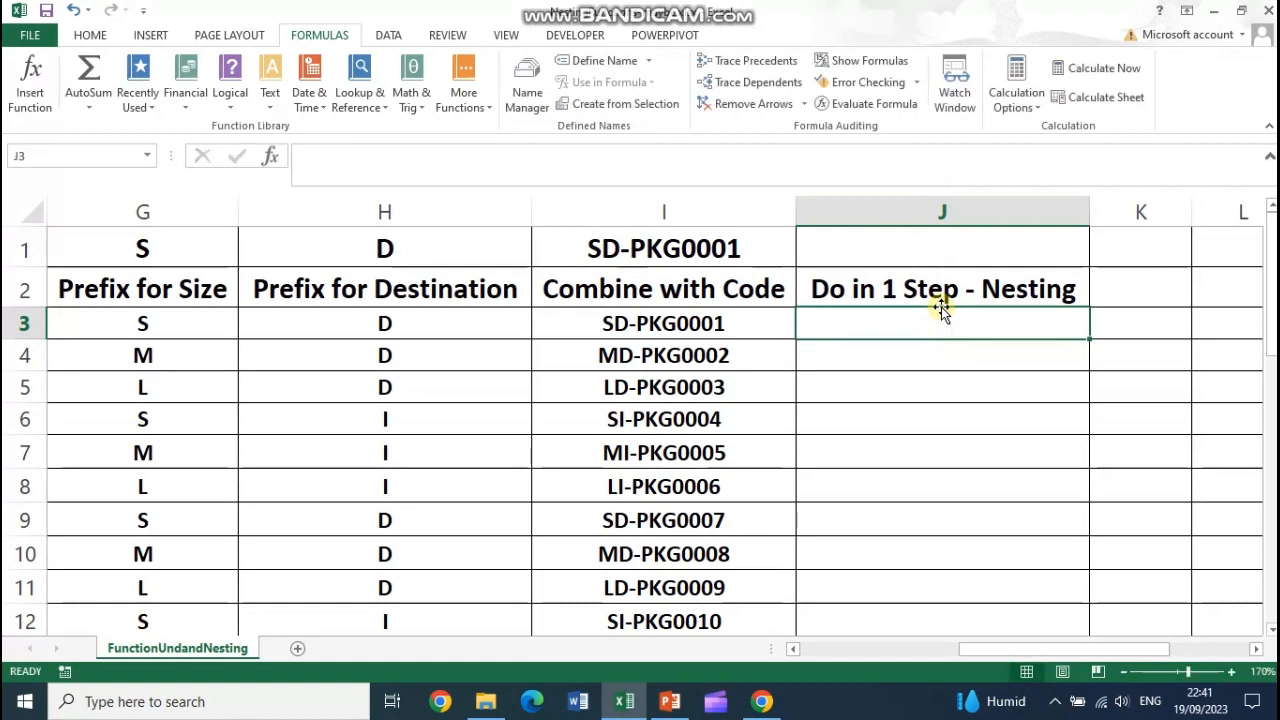
pyautogui.write('CONTCATE')
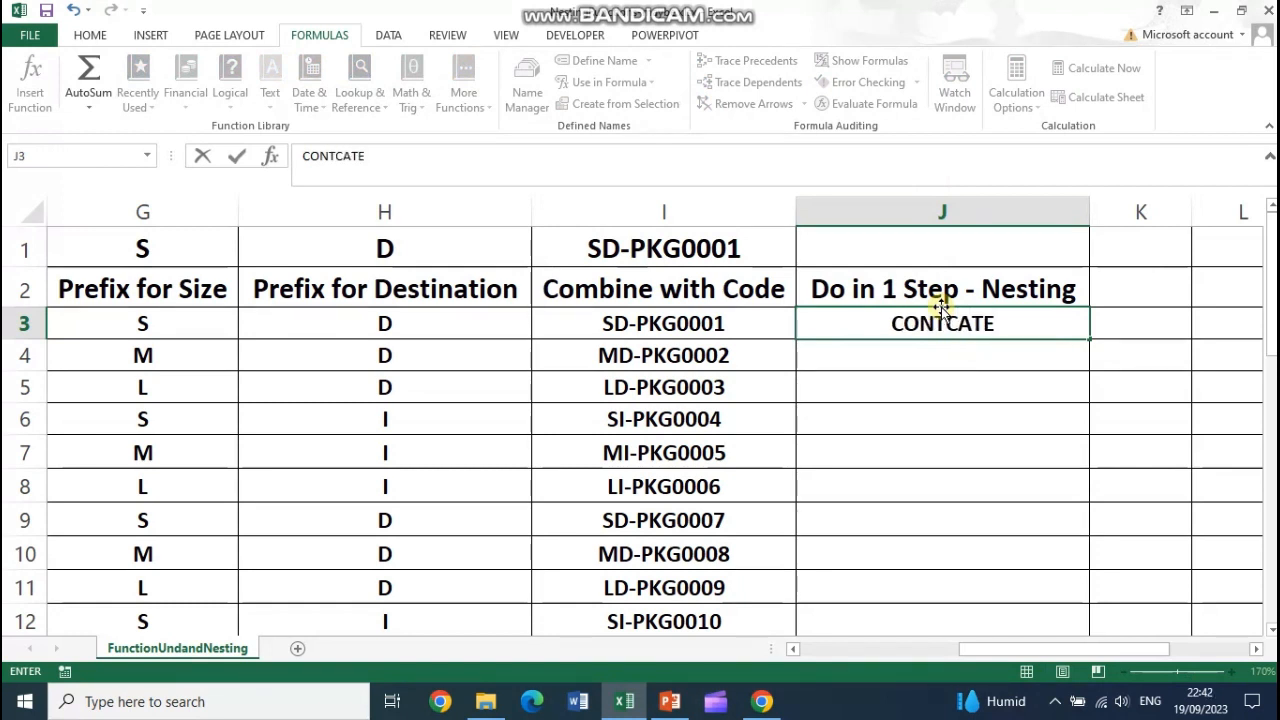
pyautogui.write('NATE(')
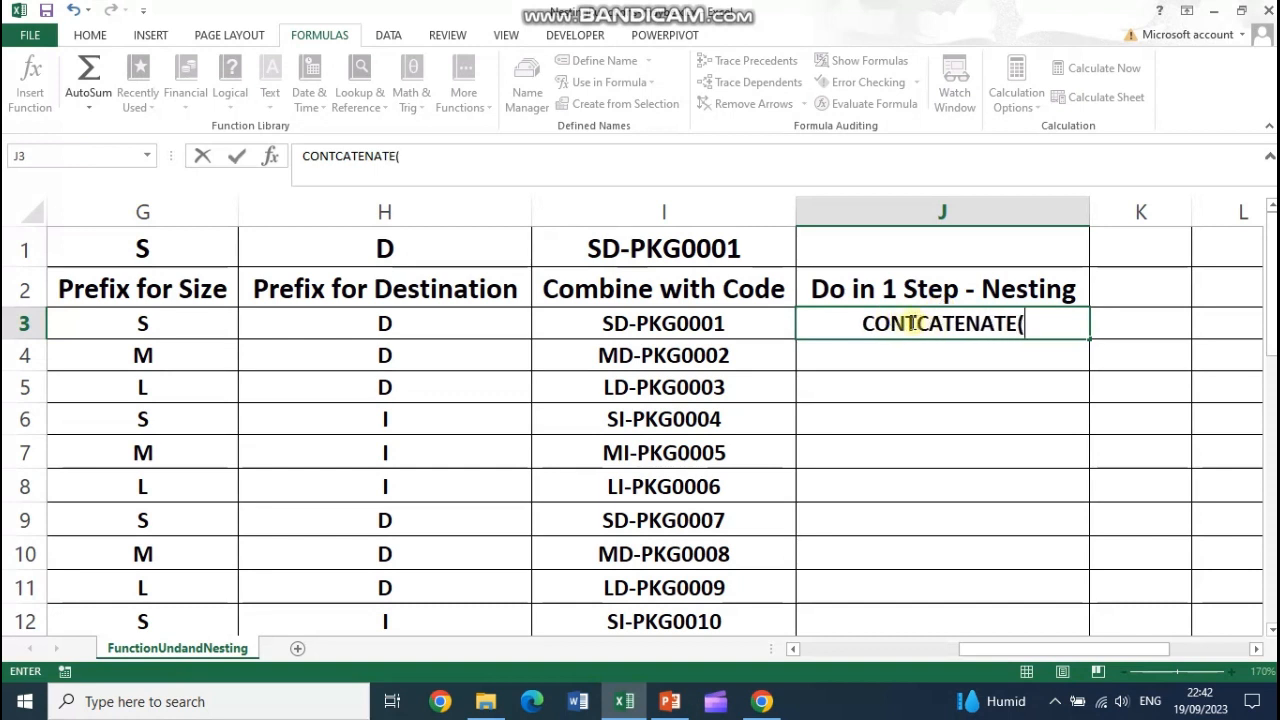
pyautogui.moveTo(906, 323); pyautogui.dragTo(918, 323)
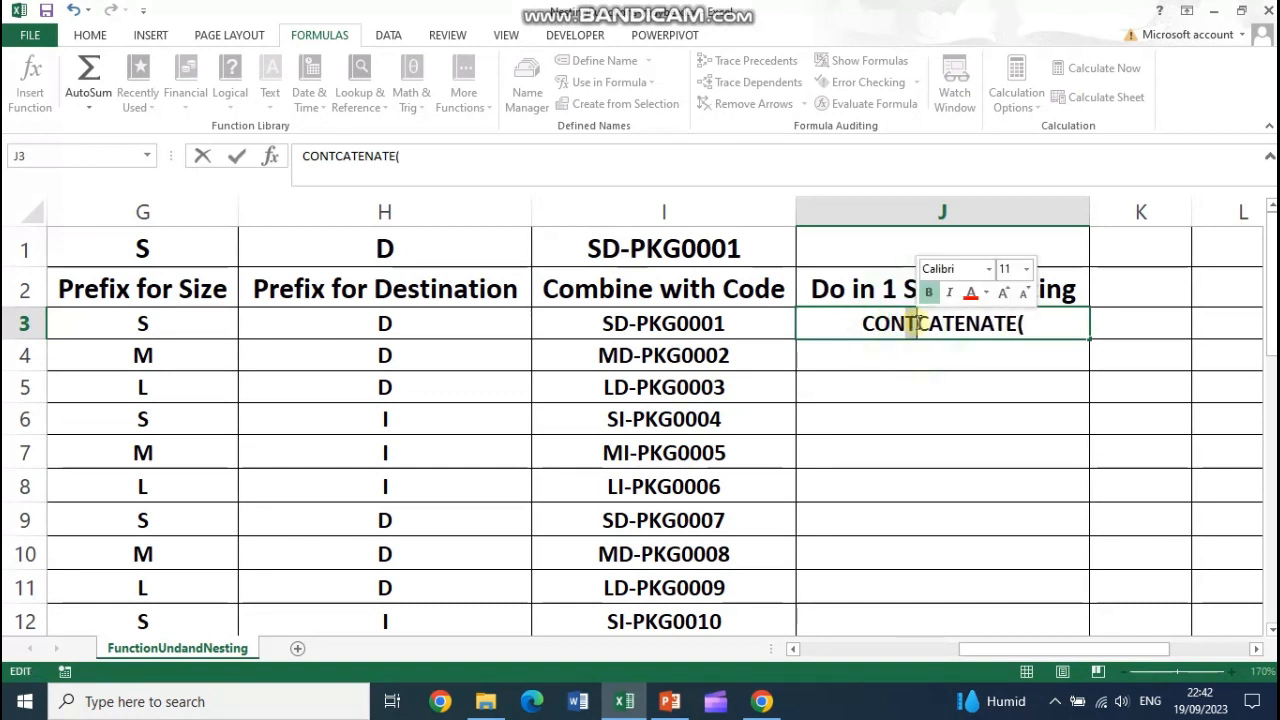
pyautogui.press('Delete')
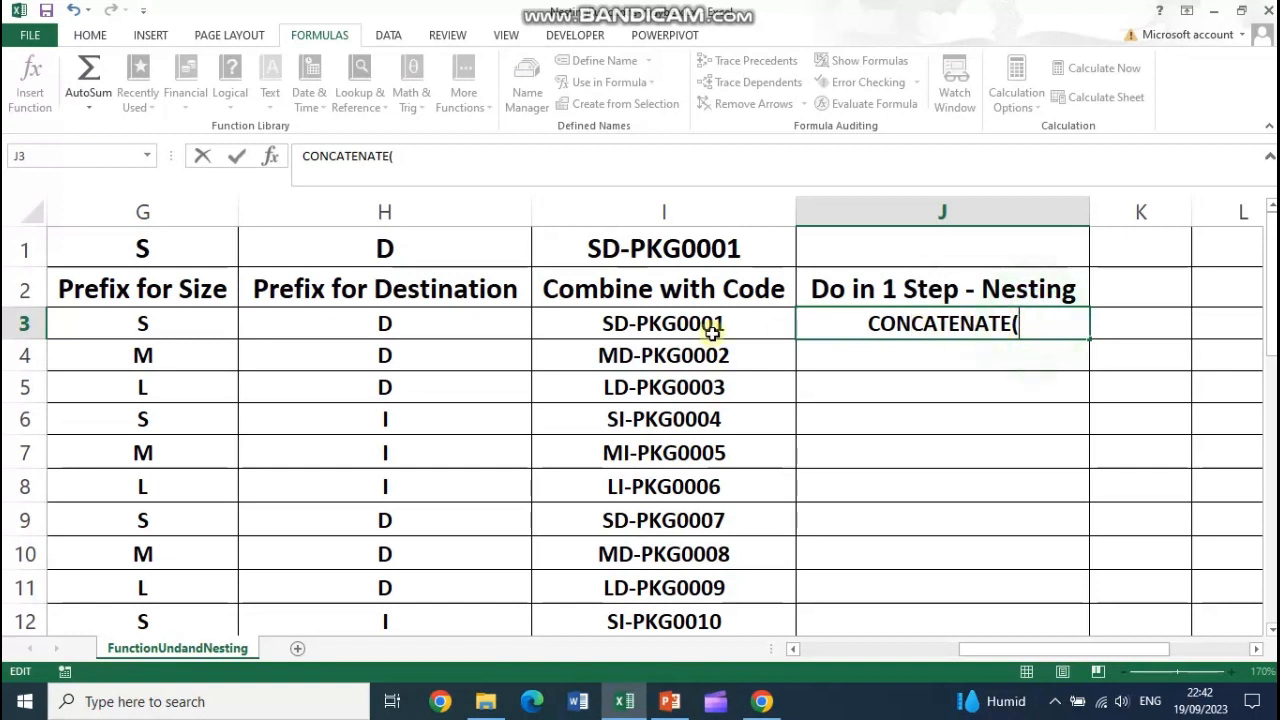
# Step: Display the worksheet's formulas instead of their results to examine those in columns G, H and I
pyautogui.doubleClick(648, 325)
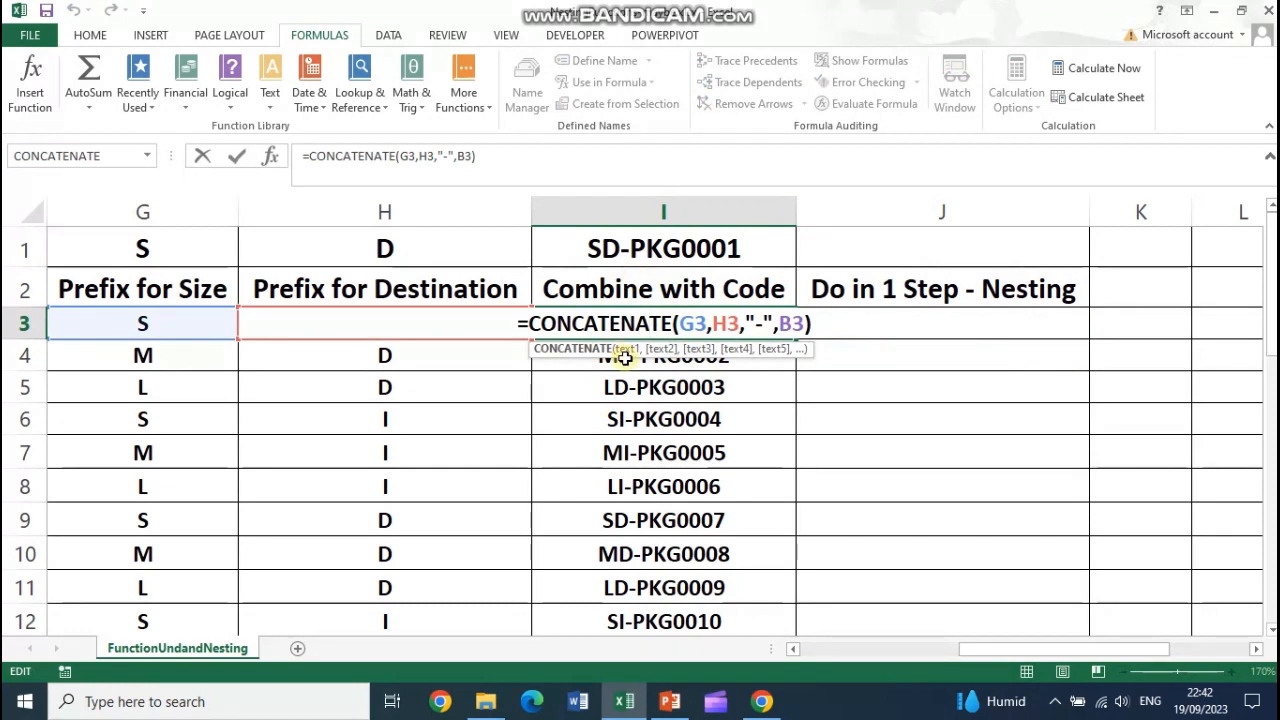
pyautogui.press('Escape')
pyautogui.moveTo(980, 650); pyautogui.dragTo(928, 649)
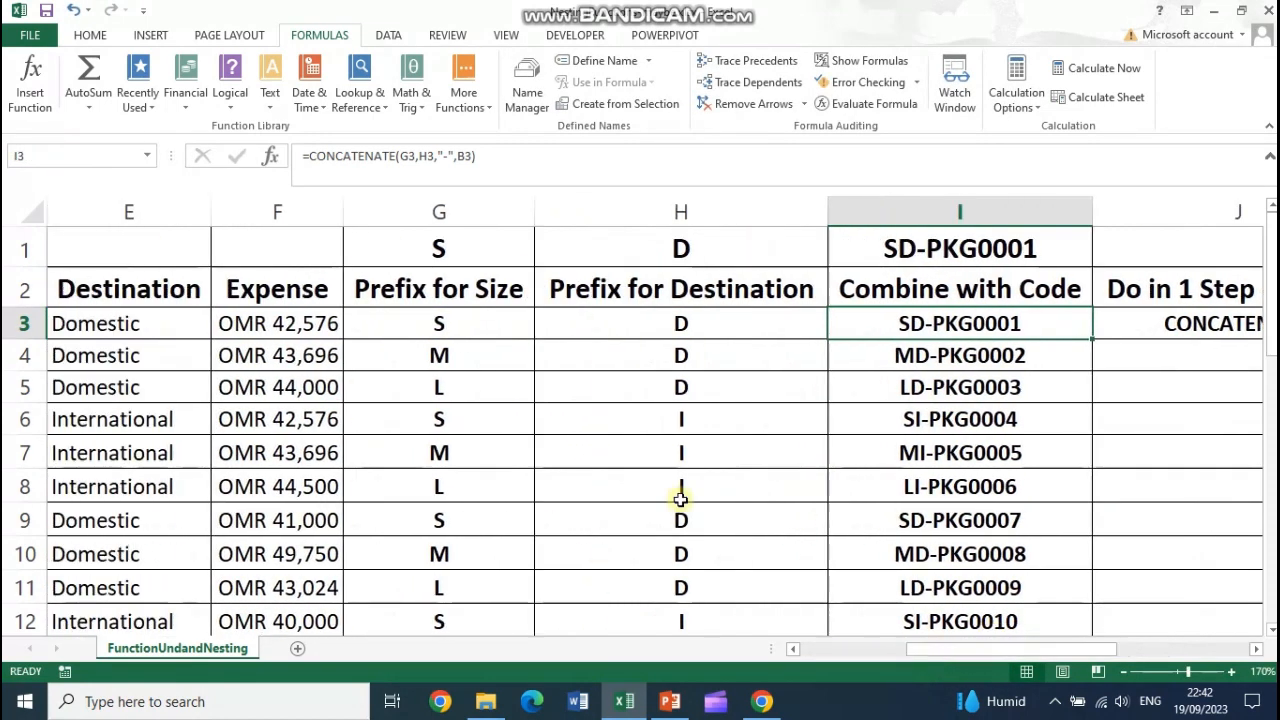
pyautogui.click(430, 327)
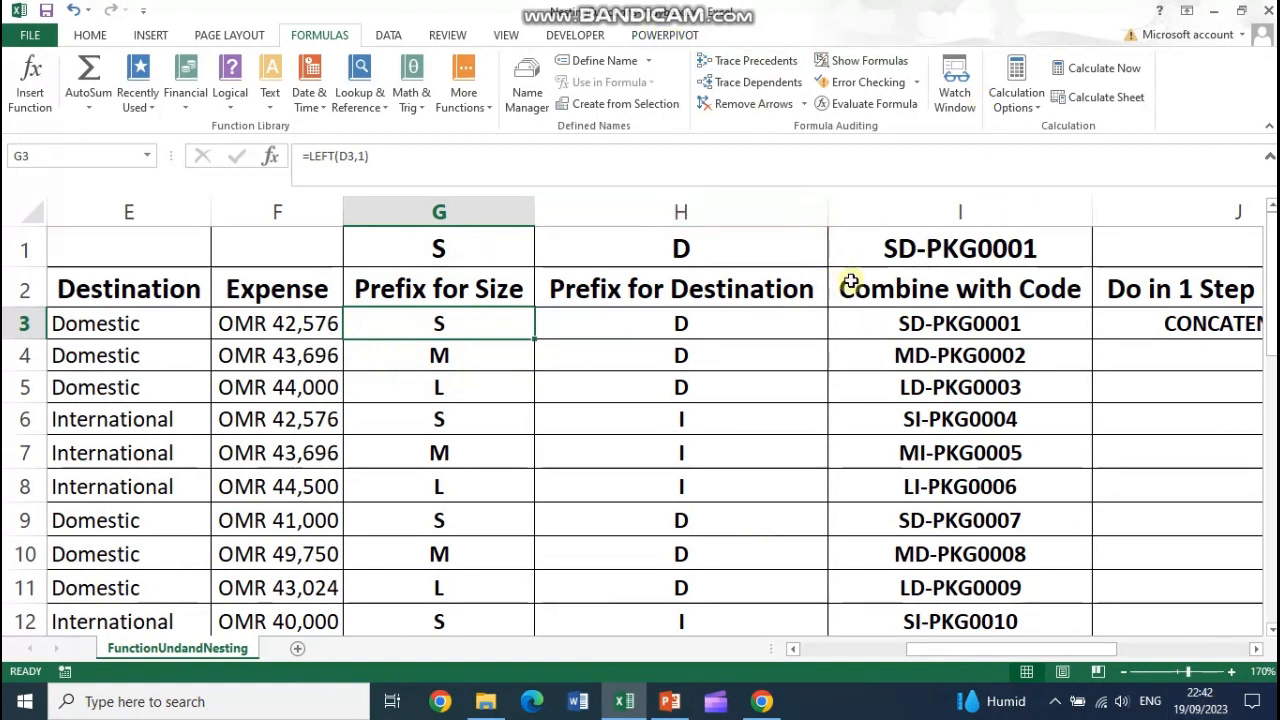
pyautogui.click(866, 61)
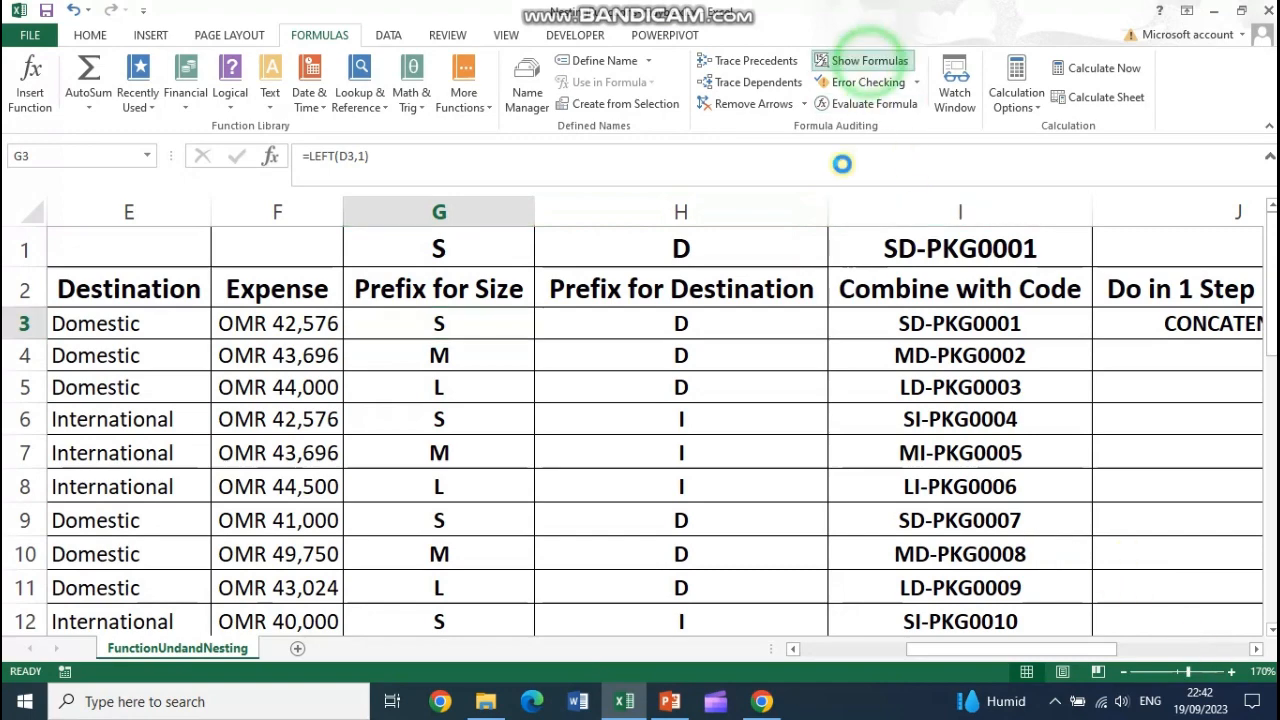
pyautogui.moveTo(952, 652); pyautogui.dragTo(1006, 652)
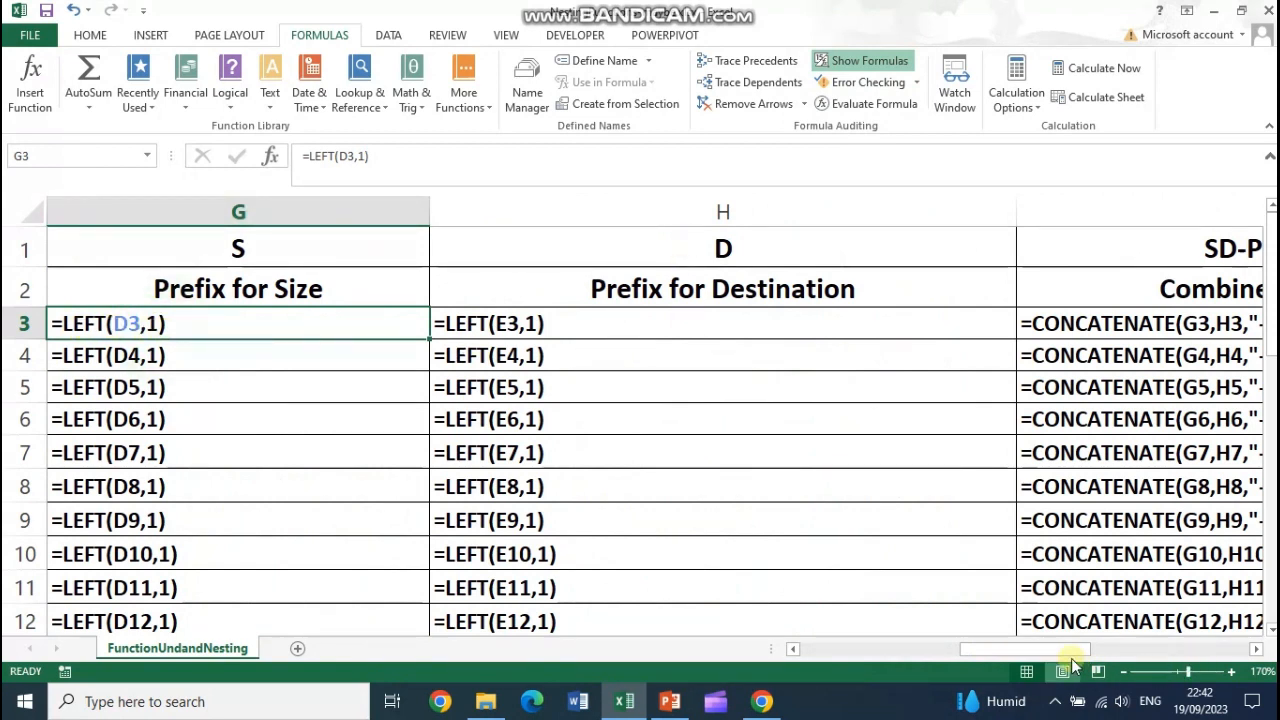
pyautogui.moveTo(1065, 652); pyautogui.dragTo(1117, 648)
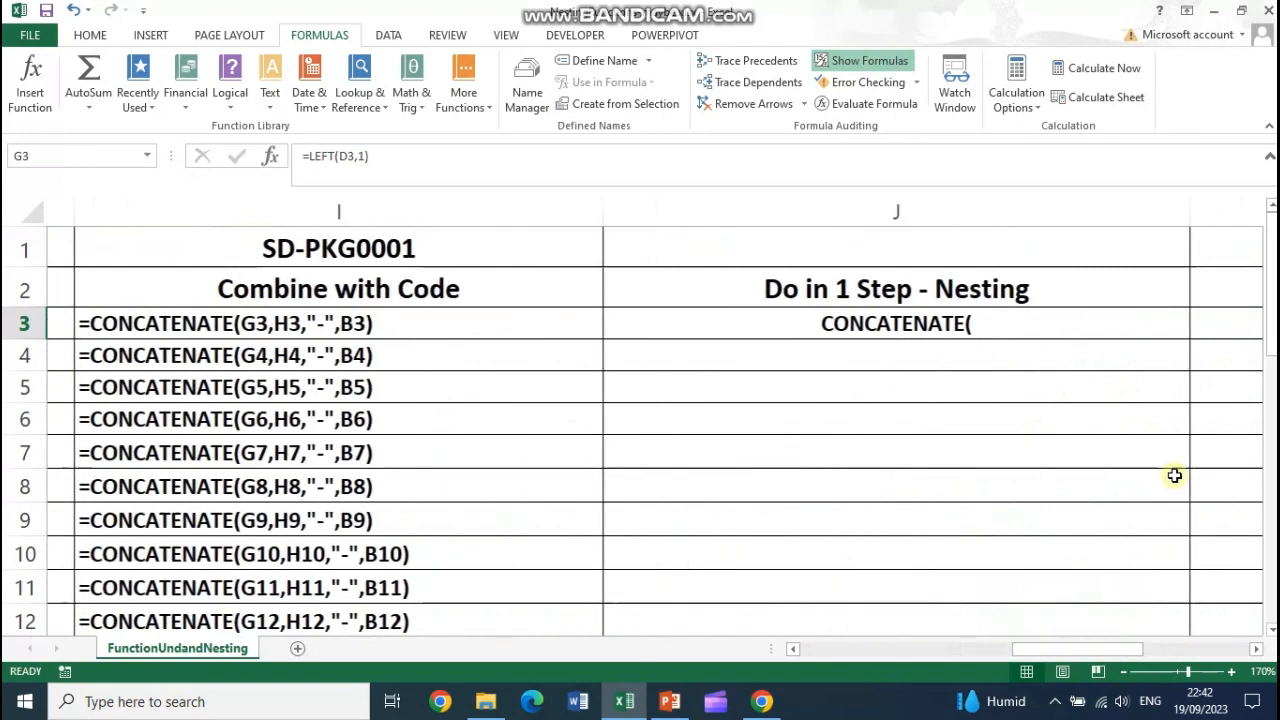
# Step: Add LEFT(D3,1) as the first argument of the plain-text CONCATENATE draft in J3
pyautogui.doubleClick(955, 322)
pyautogui.moveTo(1040, 654); pyautogui.dragTo(1118, 650)
pyautogui.write('LEFT(')
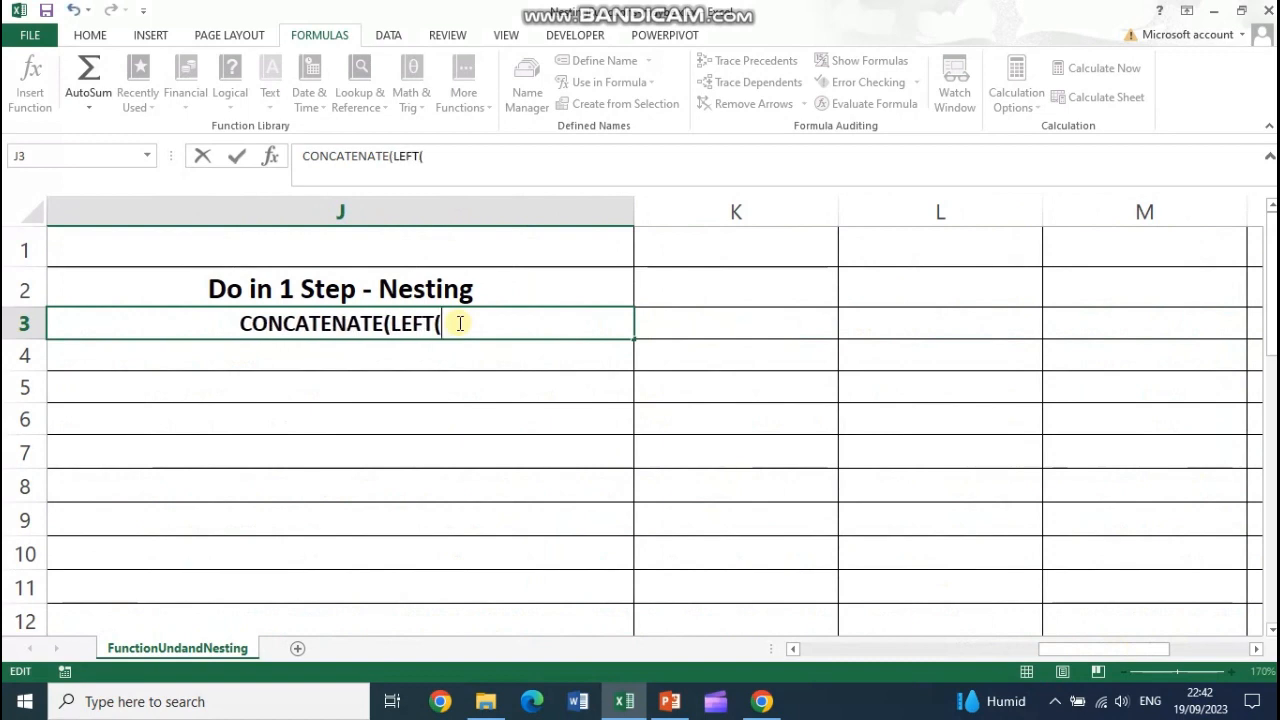
pyautogui.moveTo(1100, 650)
pyautogui.mouseDown()
pyautogui.moveTo(1022, 645)
pyautogui.moveTo(1137, 650)
pyautogui.moveTo(1080, 648)
pyautogui.mouseUp()
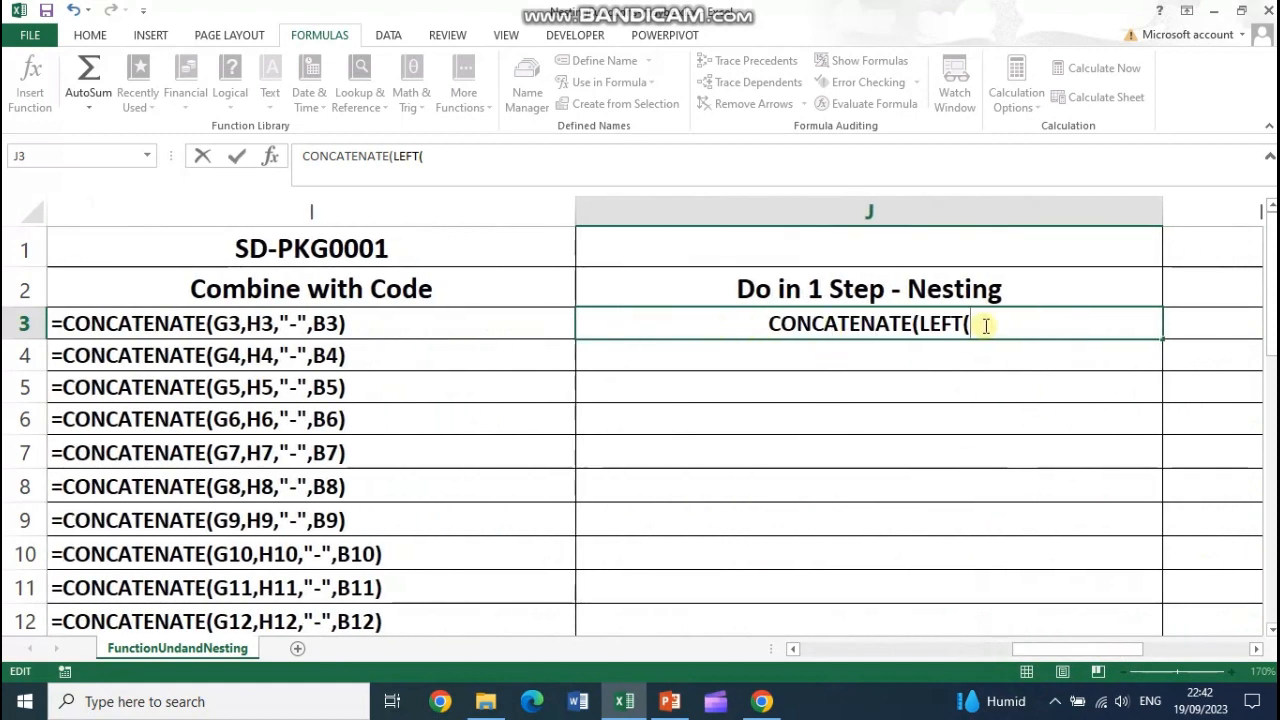
pyautogui.write('D3')
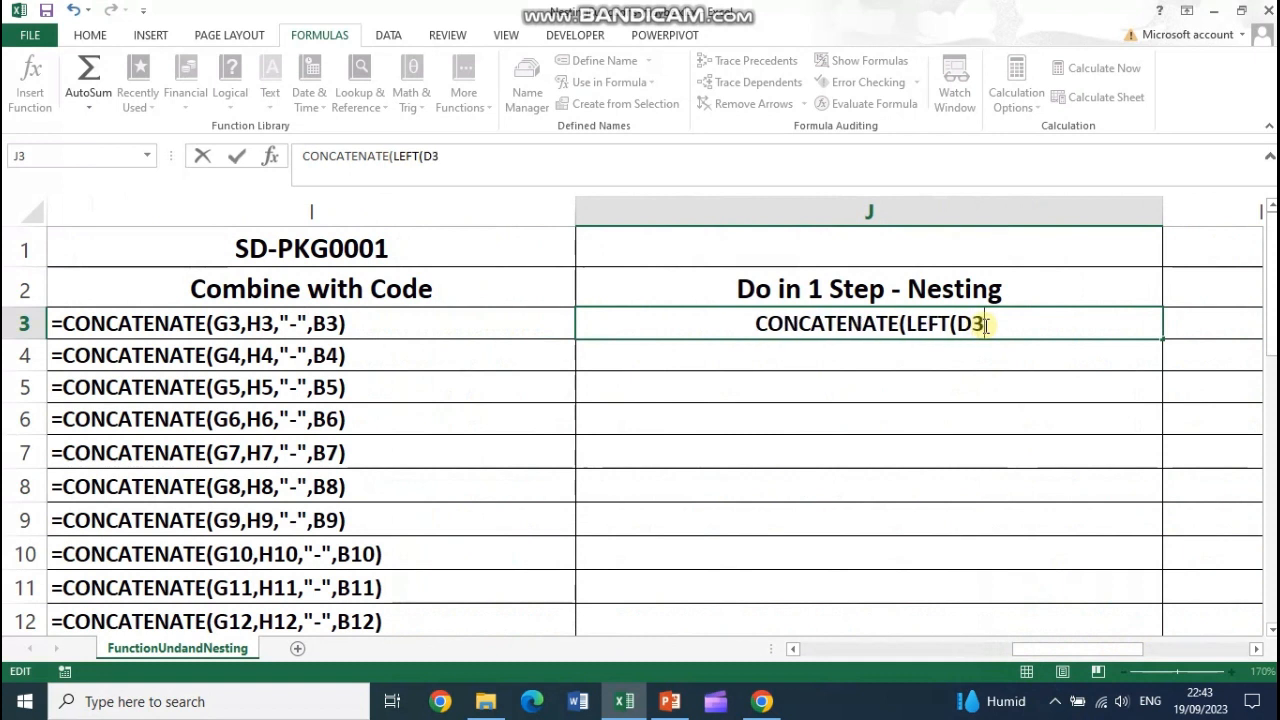
pyautogui.write(',1)')
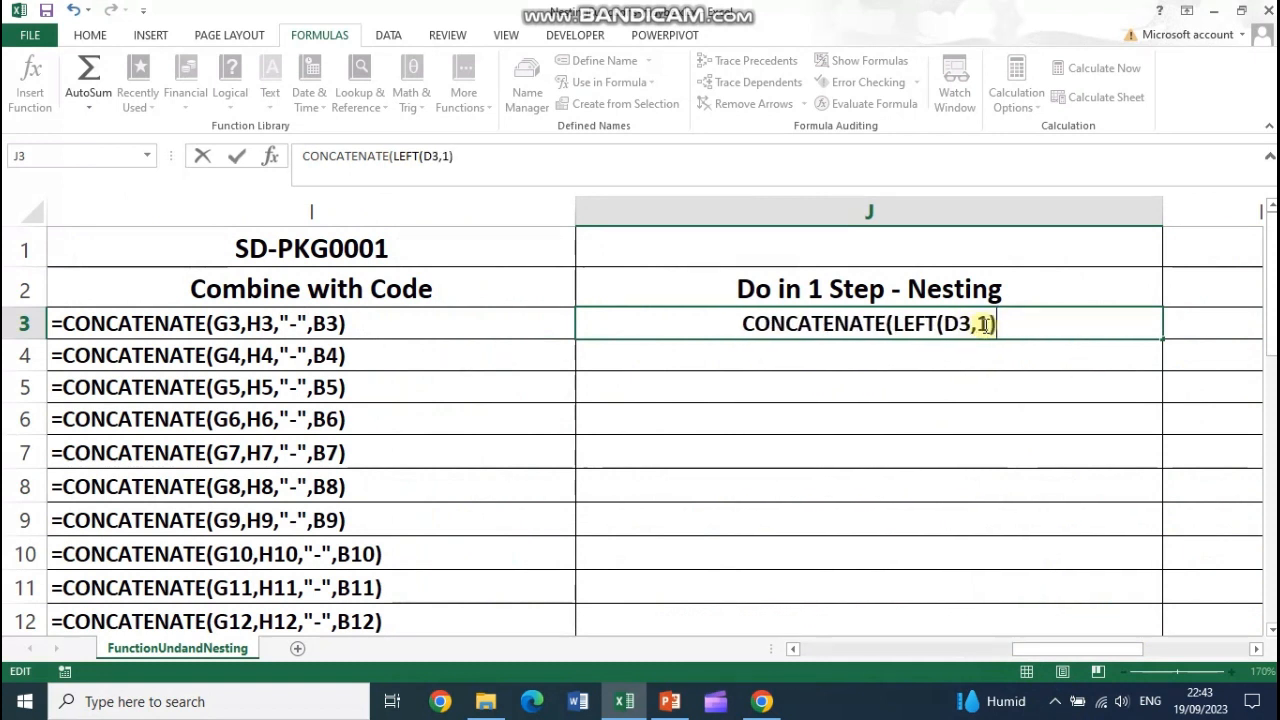
pyautogui.click(895, 325)
pyautogui.moveTo(940, 322); pyautogui.dragTo(1008, 323)
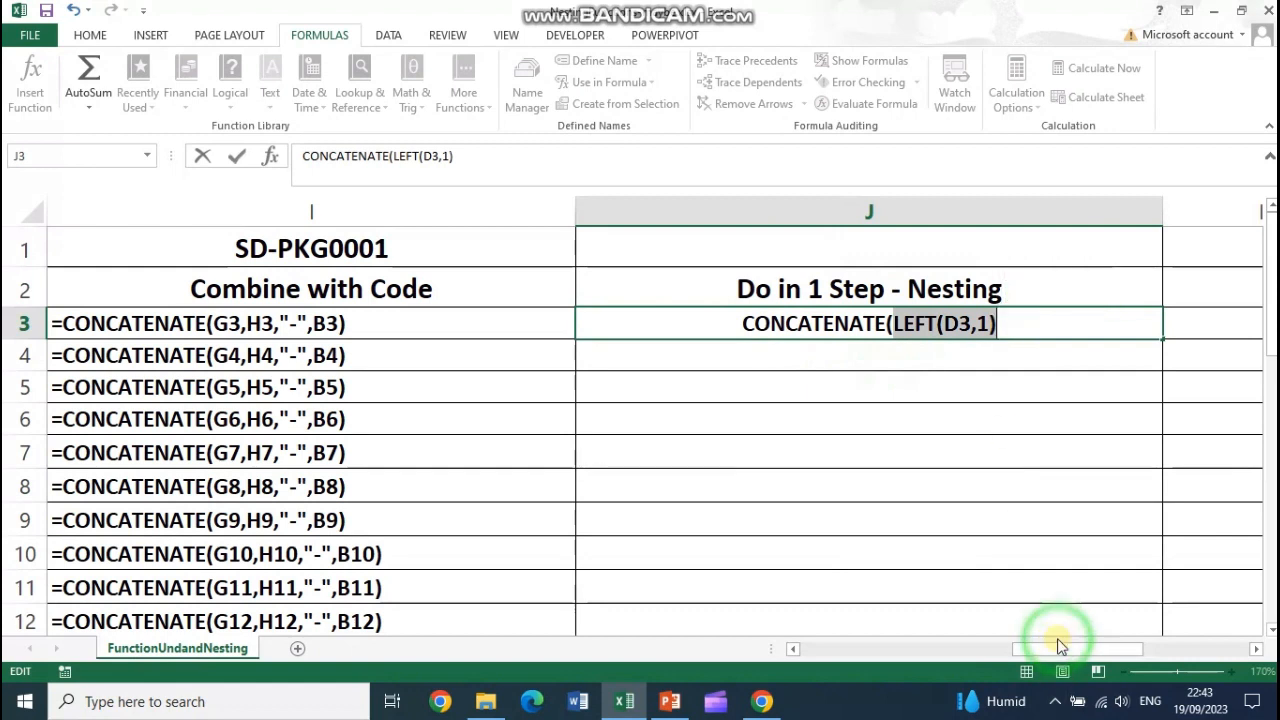
pyautogui.moveTo(1058, 650)
pyautogui.mouseDown()
pyautogui.moveTo(997, 649)
pyautogui.moveTo(1070, 650)
pyautogui.mouseUp()
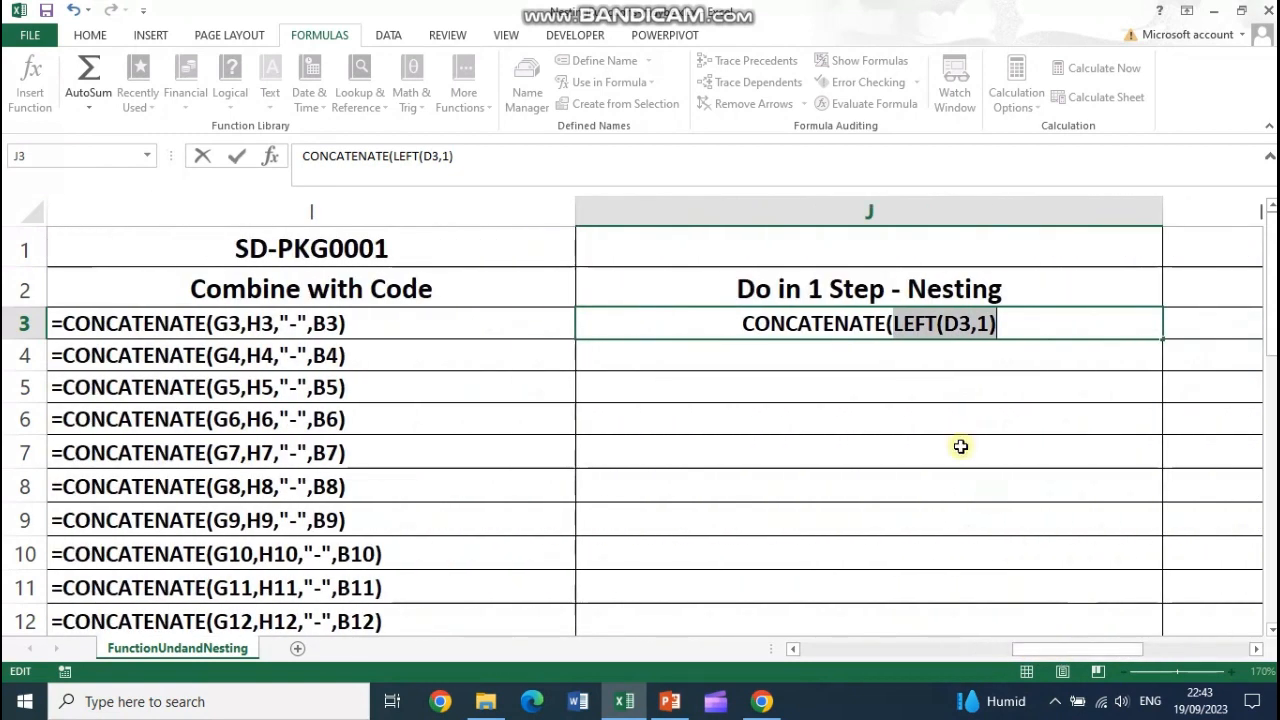
# Step: Add LEFT(E3,1) as the second argument of the J3 draft, with a comma before and after it
pyautogui.click(1013, 337)
pyautogui.write(',')
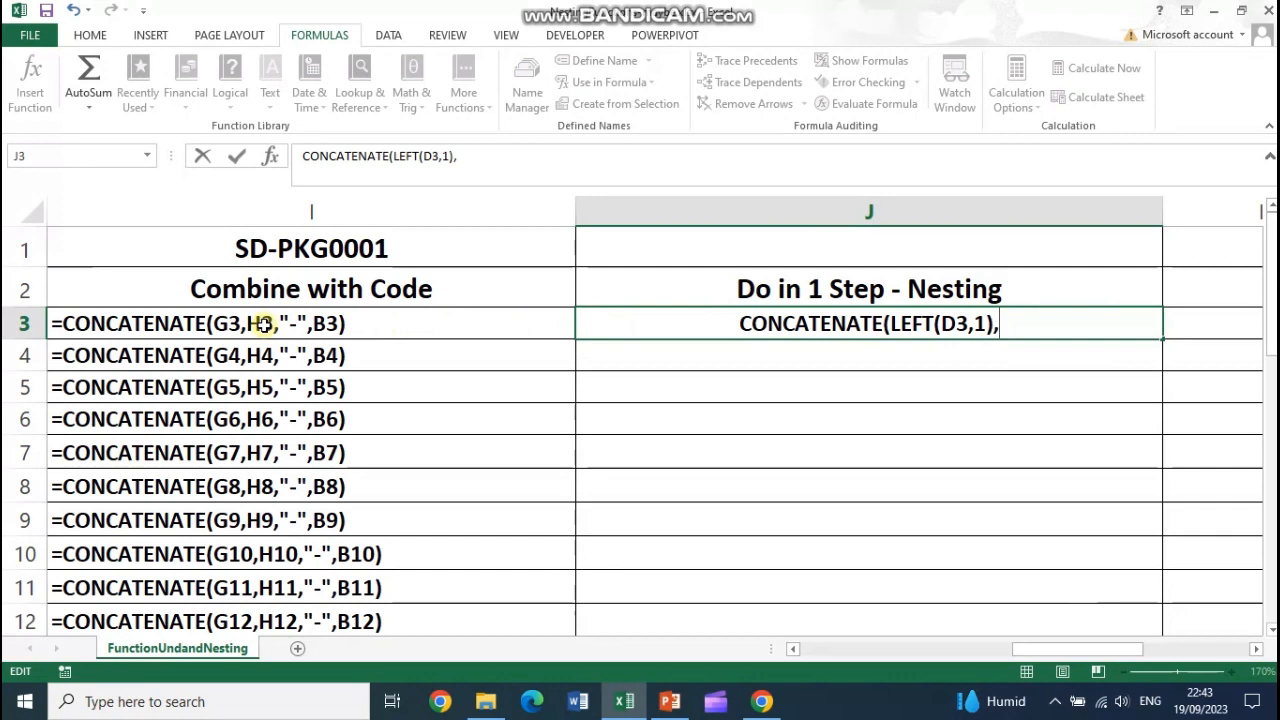
pyautogui.moveTo(1046, 650); pyautogui.dragTo(1118, 651)
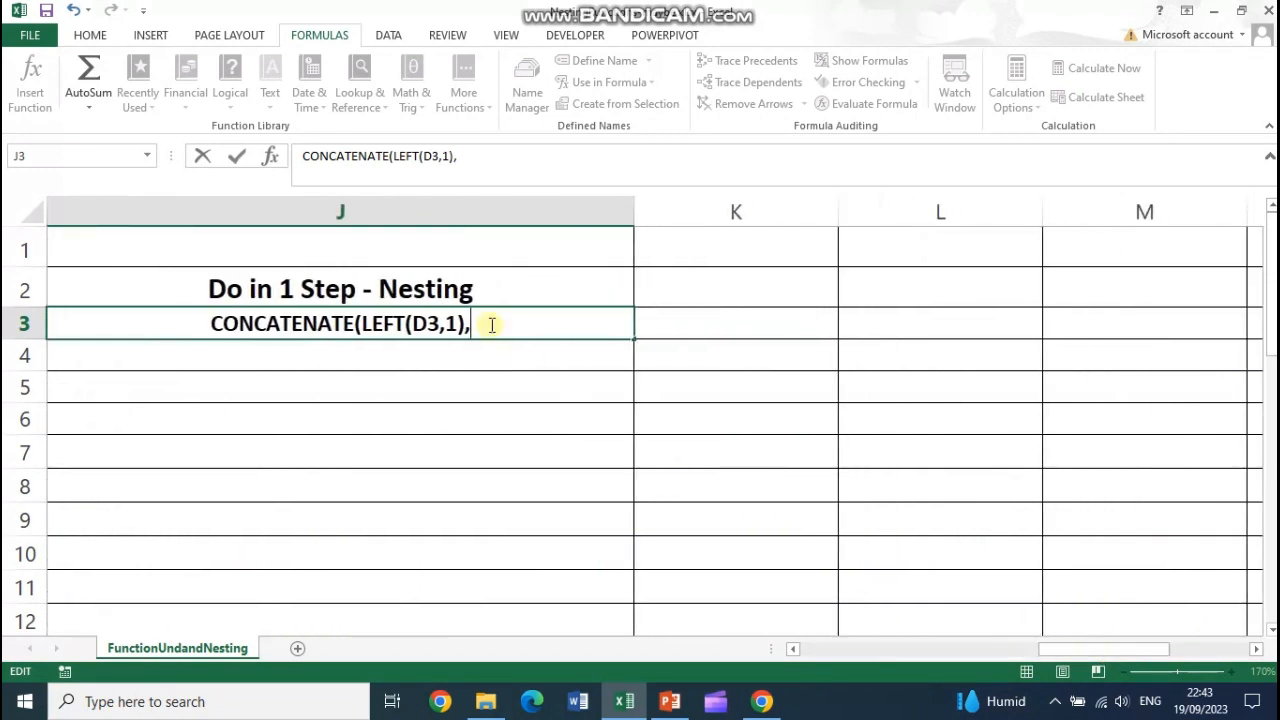
pyautogui.write('LEFT')
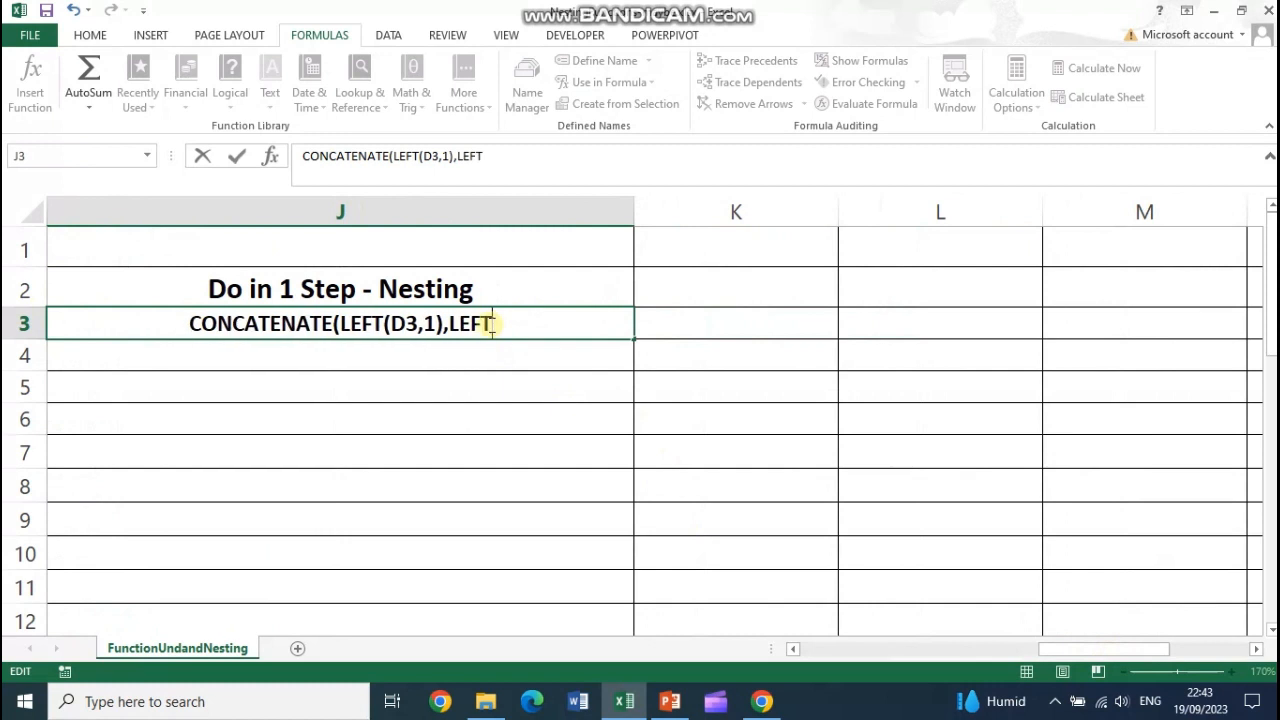
pyautogui.write('(E3')
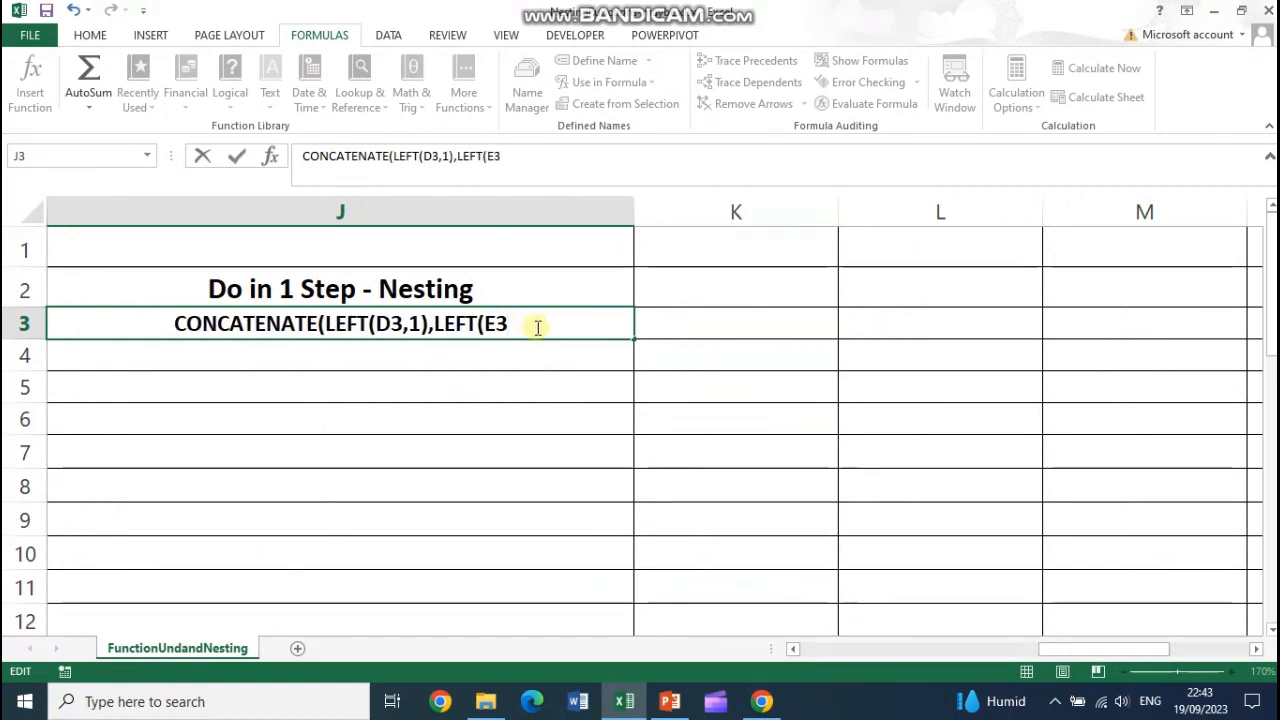
pyautogui.write(',1')
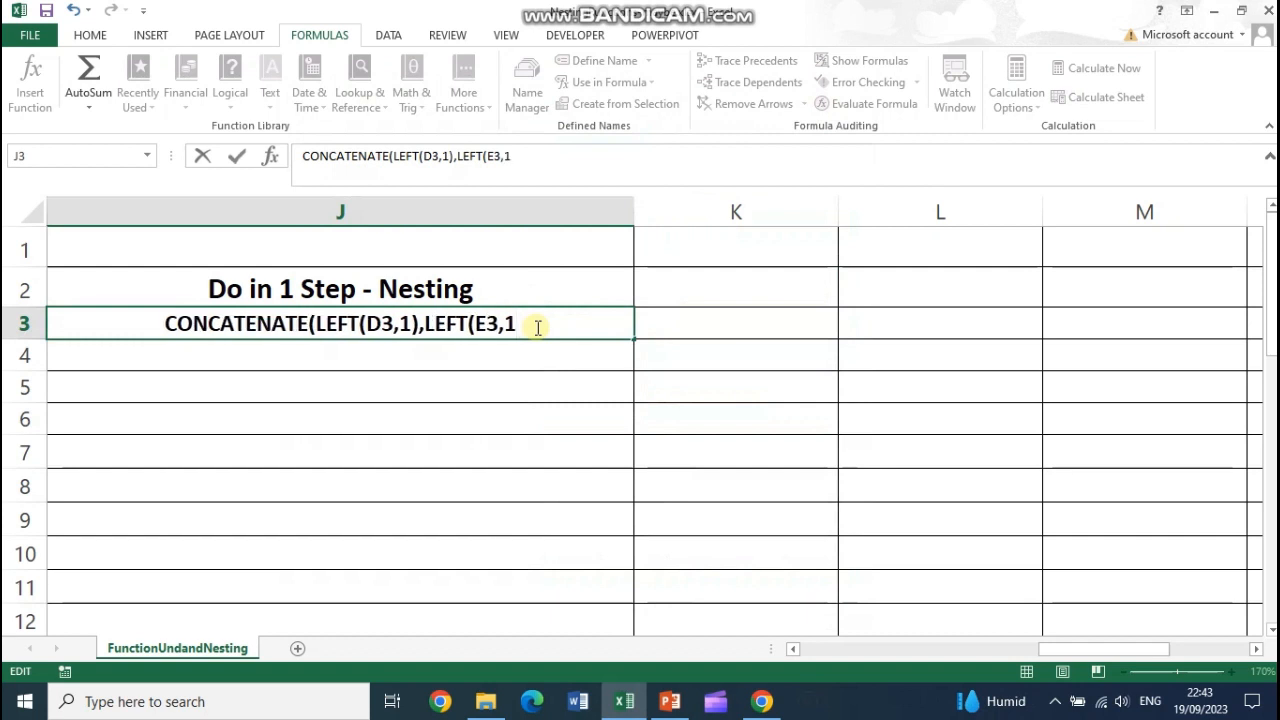
pyautogui.write('),')
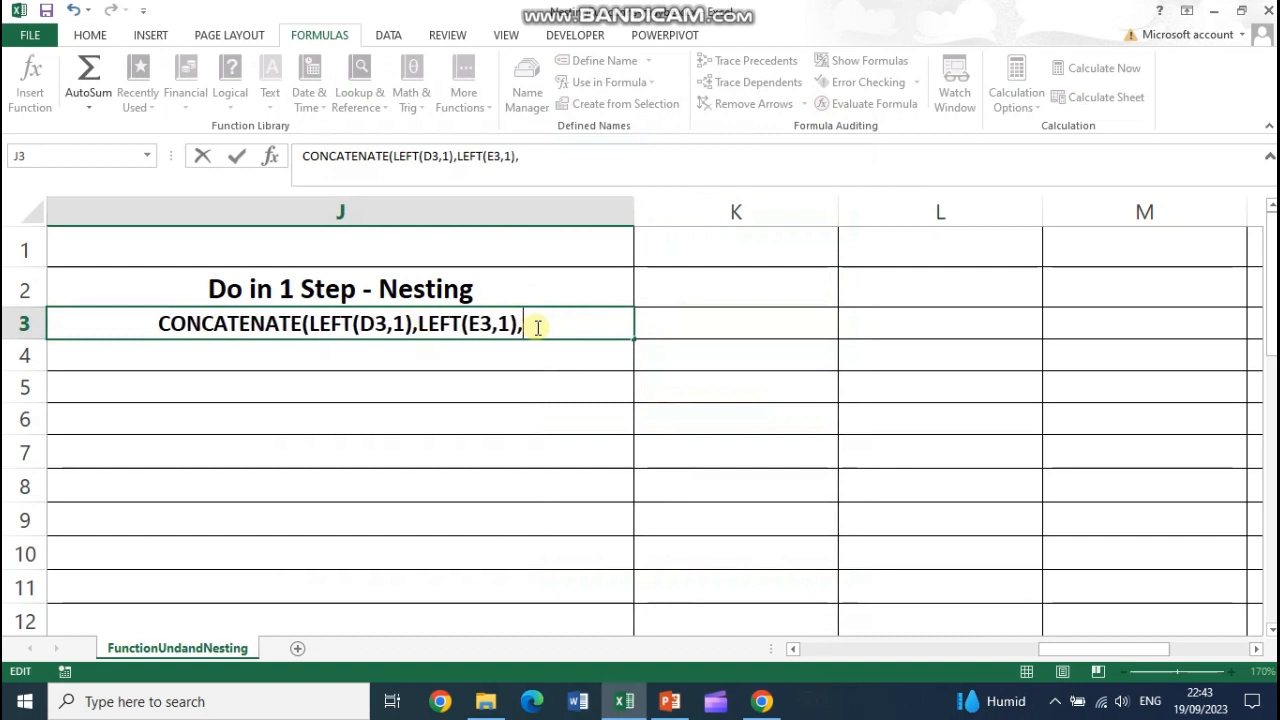
# Step: Add the hyphen separator "-" followed by a comma as the third argument of the J3 draft
pyautogui.write('"')
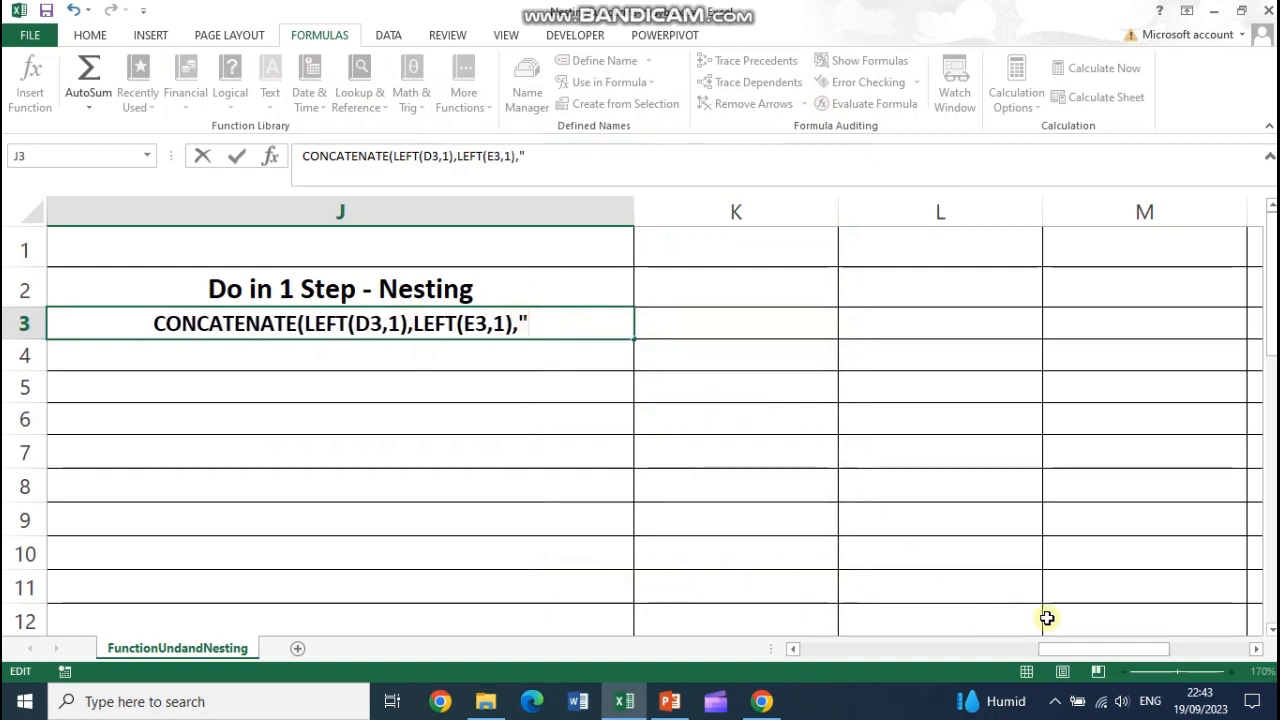
pyautogui.moveTo(1080, 652); pyautogui.dragTo(1058, 648)
pyautogui.write('"')
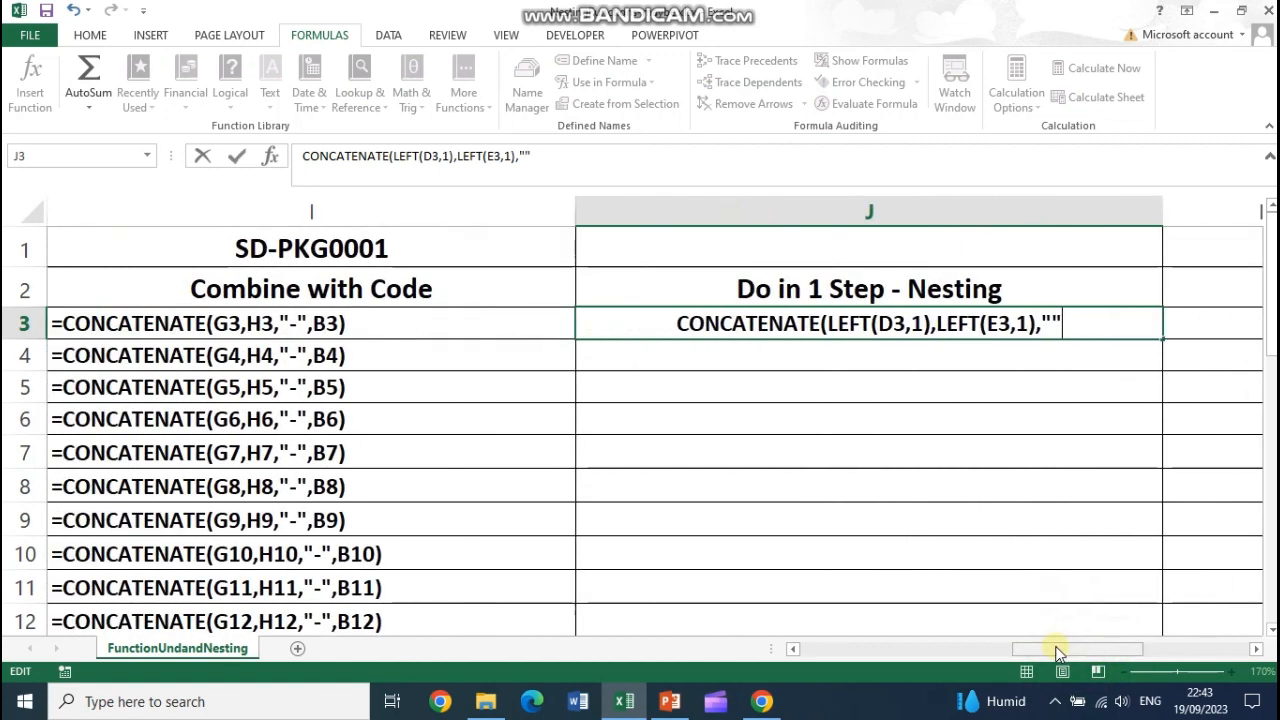
pyautogui.press('BackSpace')
pyautogui.write('-')
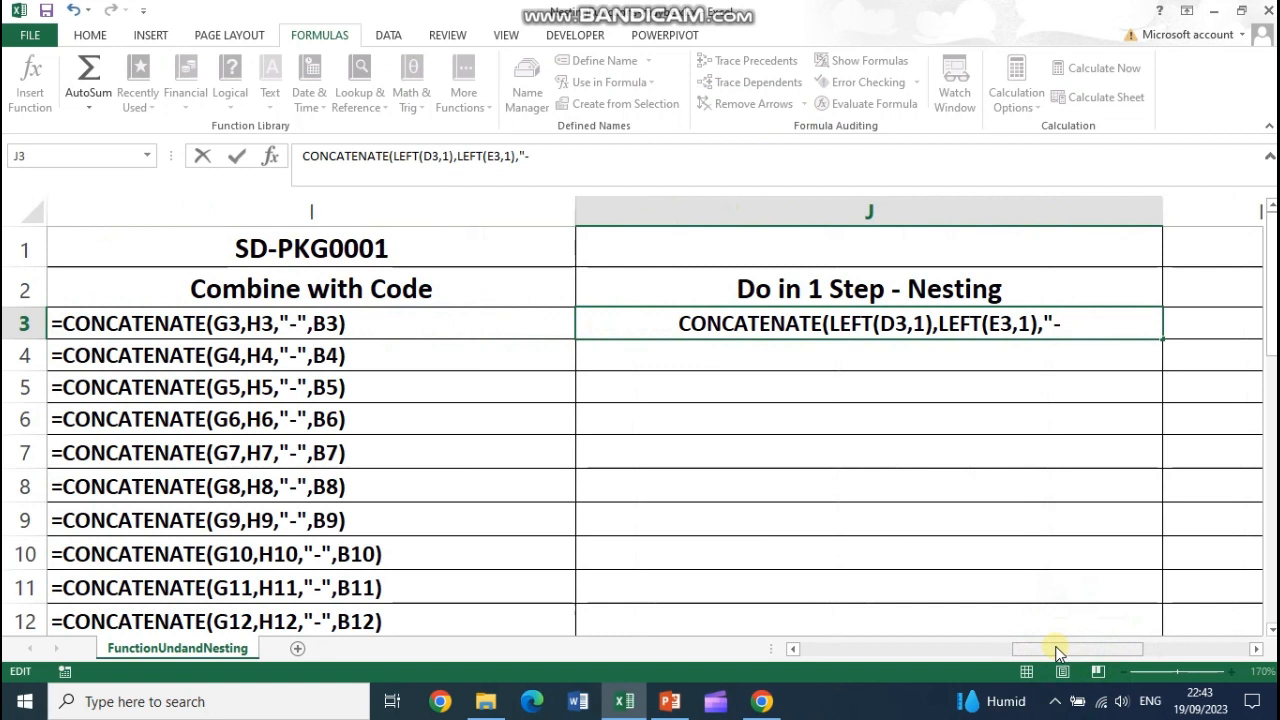
pyautogui.write('",')
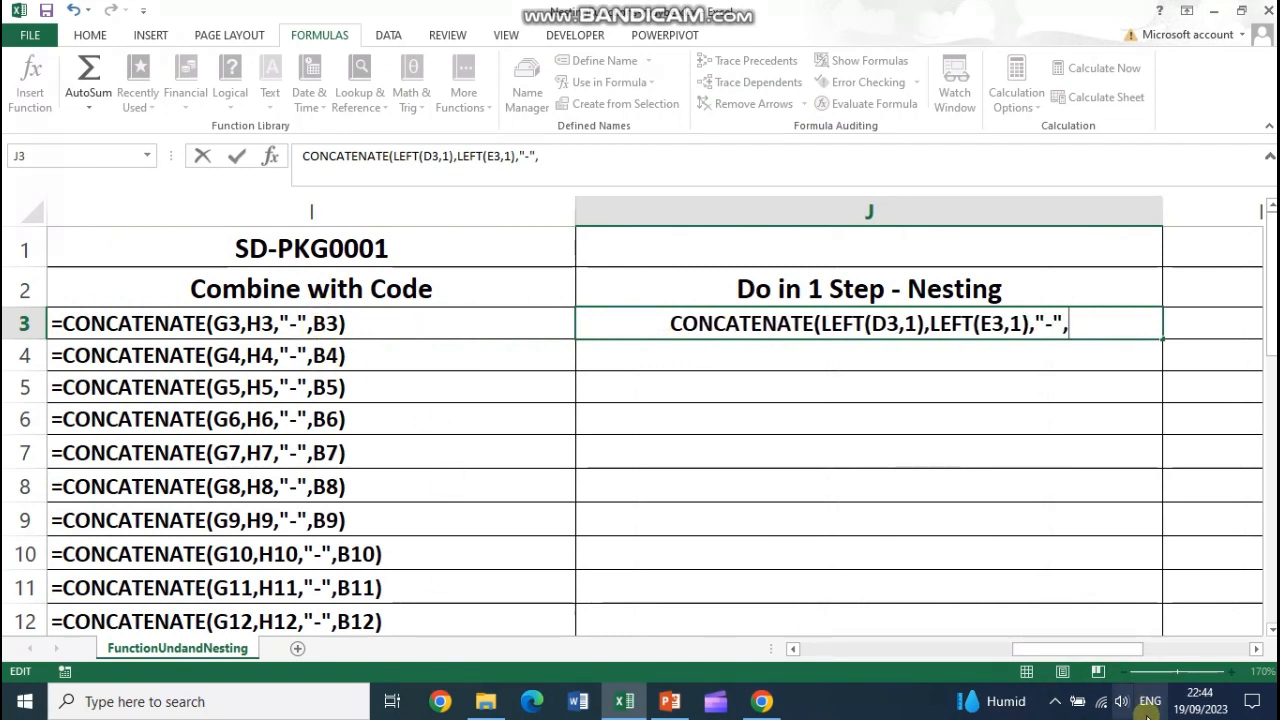
# Step: Locate the first package code in the Code column and complete the J3 draft with B3 and a closing parenthesis
pyautogui.moveTo(1105, 655); pyautogui.dragTo(862, 652)
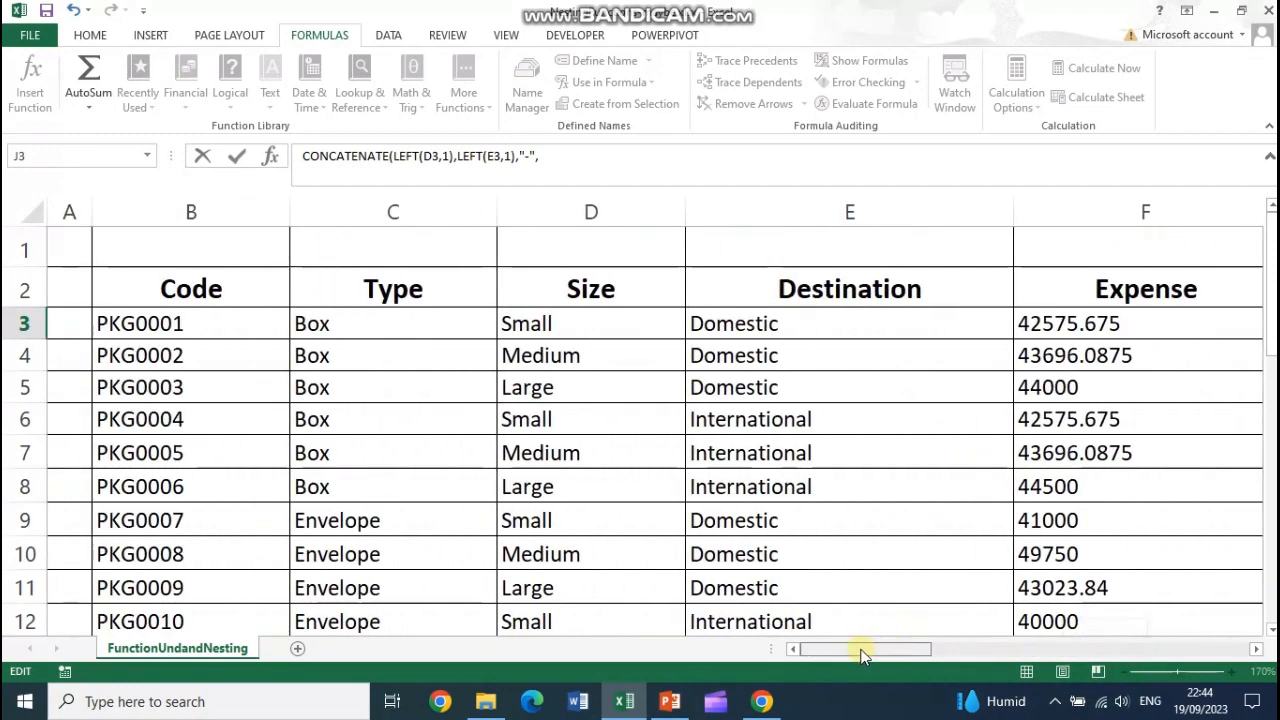
pyautogui.press('Escape')
pyautogui.click(161, 326)
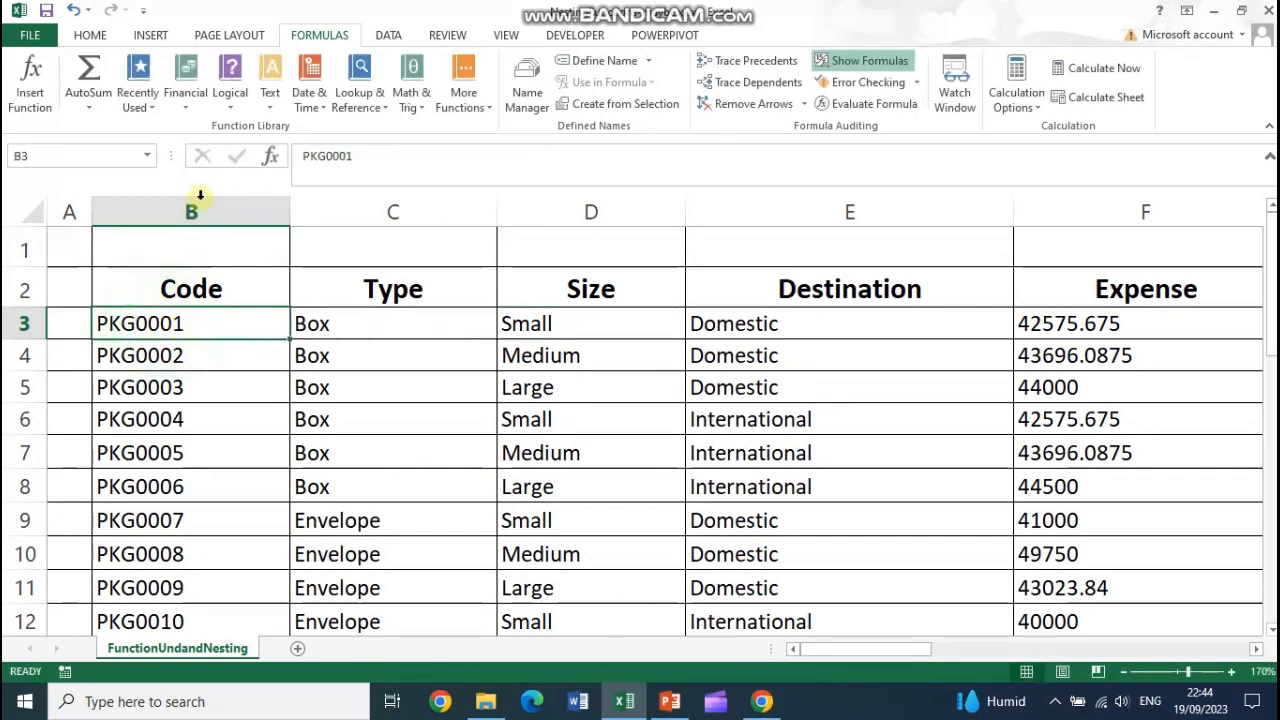
pyautogui.moveTo(866, 654); pyautogui.dragTo(1106, 655)
pyautogui.doubleClick(560, 322)
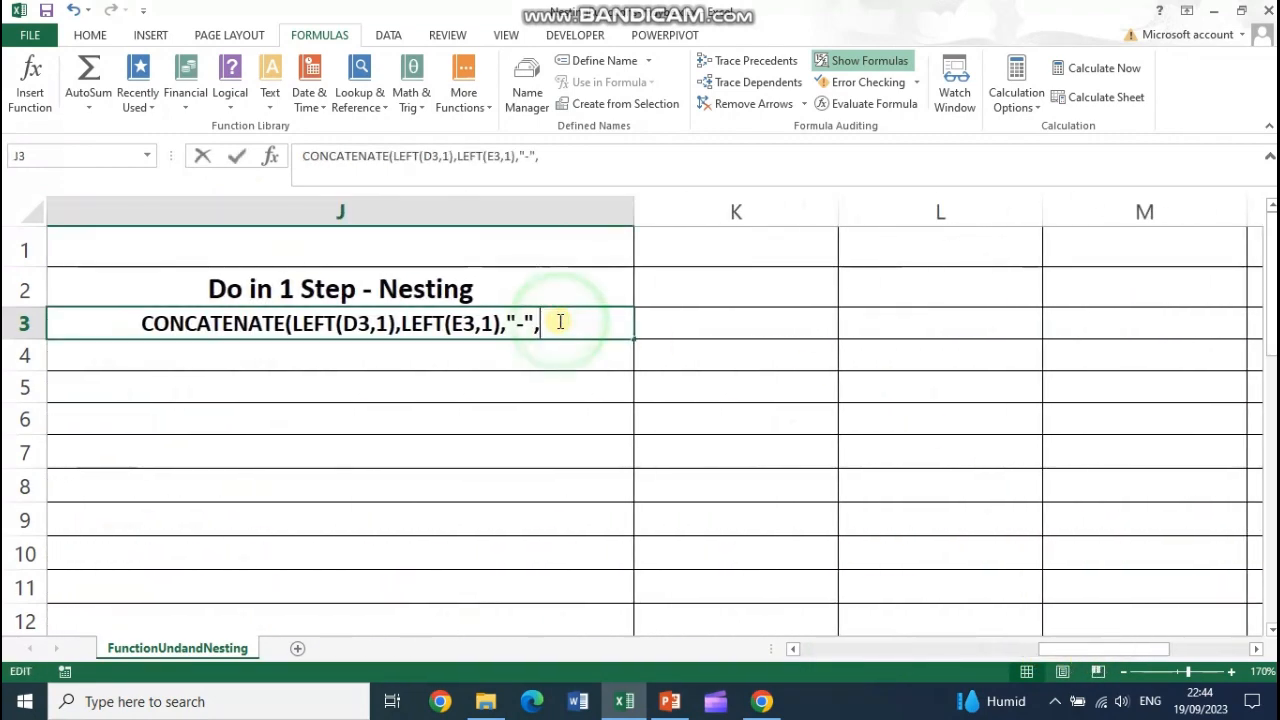
pyautogui.write('B3)')
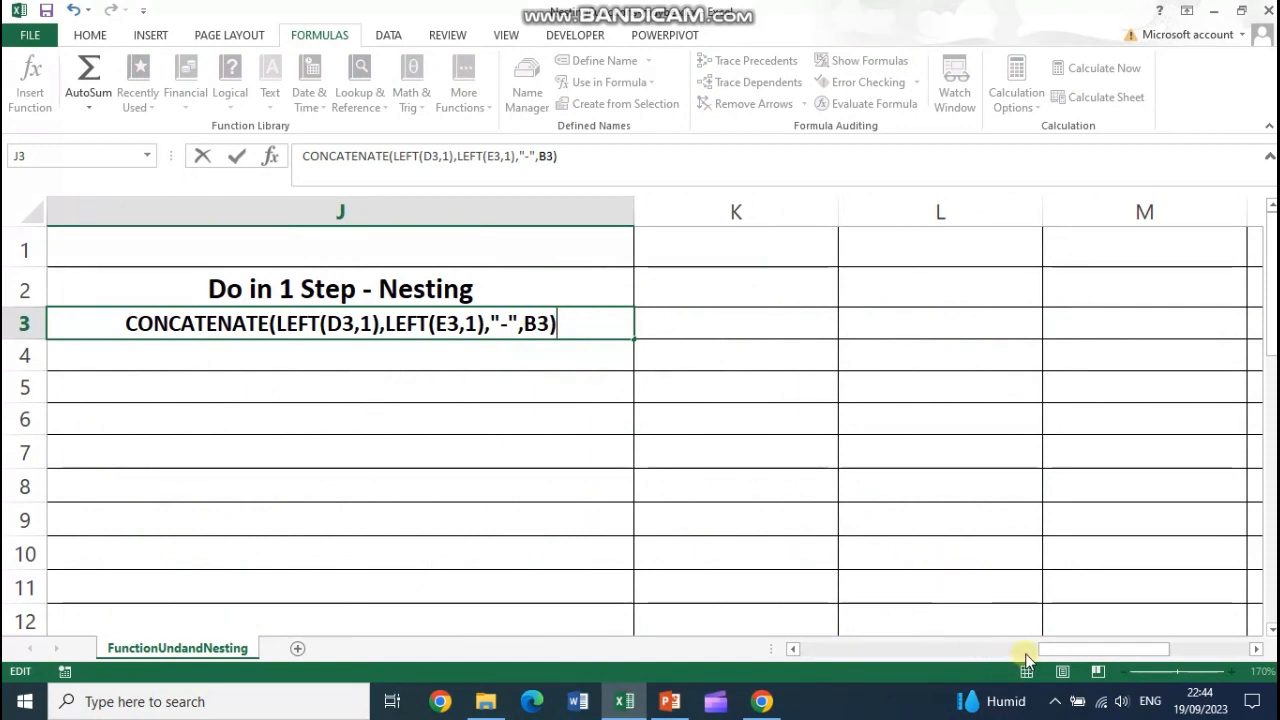
# Step: Compare the nested draft in J3 with the separate formulas in columns H and I, and leave the cell
pyautogui.moveTo(1064, 650); pyautogui.dragTo(1000, 651)
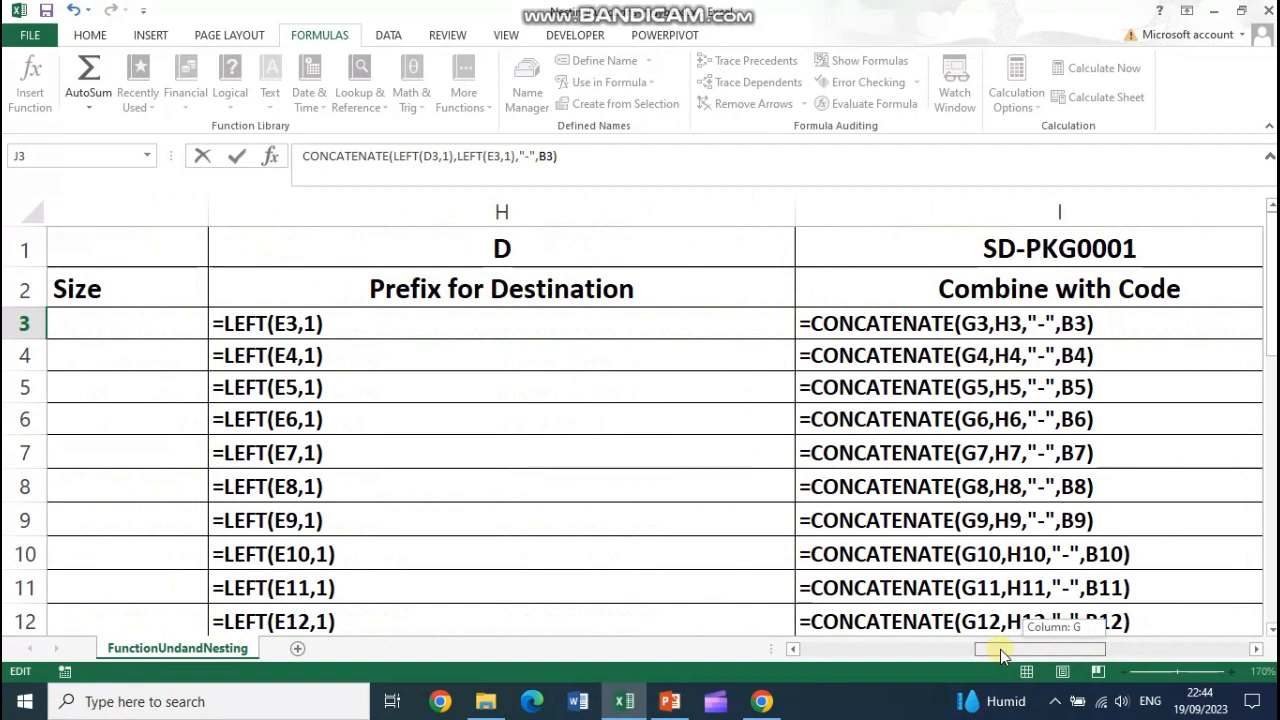
pyautogui.moveTo(1000, 649); pyautogui.dragTo(1024, 657)
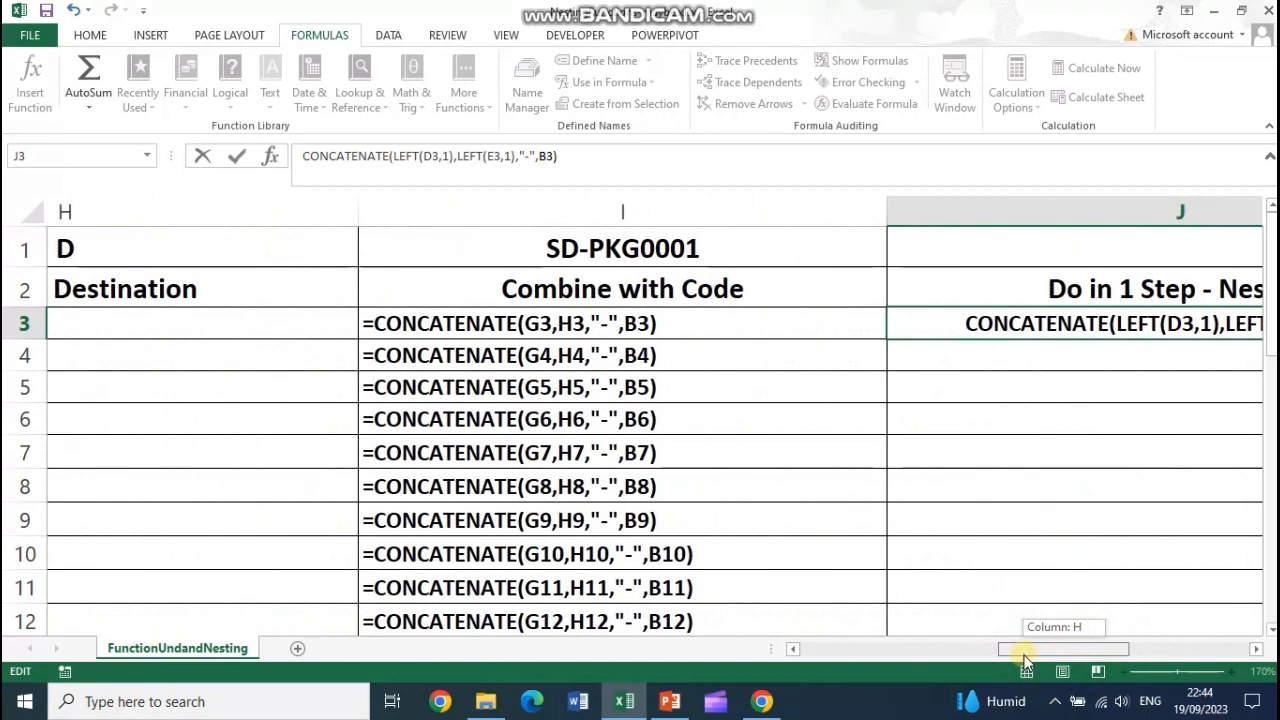
pyautogui.moveTo(1025, 657); pyautogui.dragTo(1043, 665)
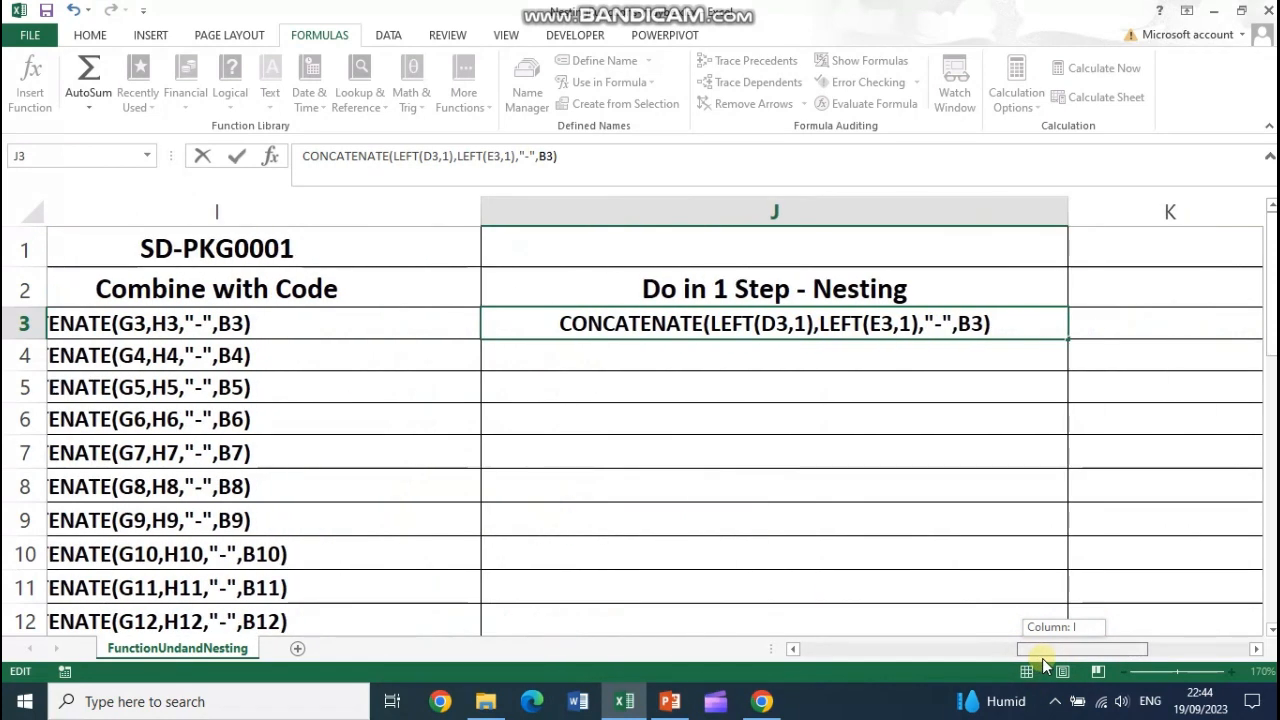
pyautogui.moveTo(1043, 665); pyautogui.dragTo(1040, 662)
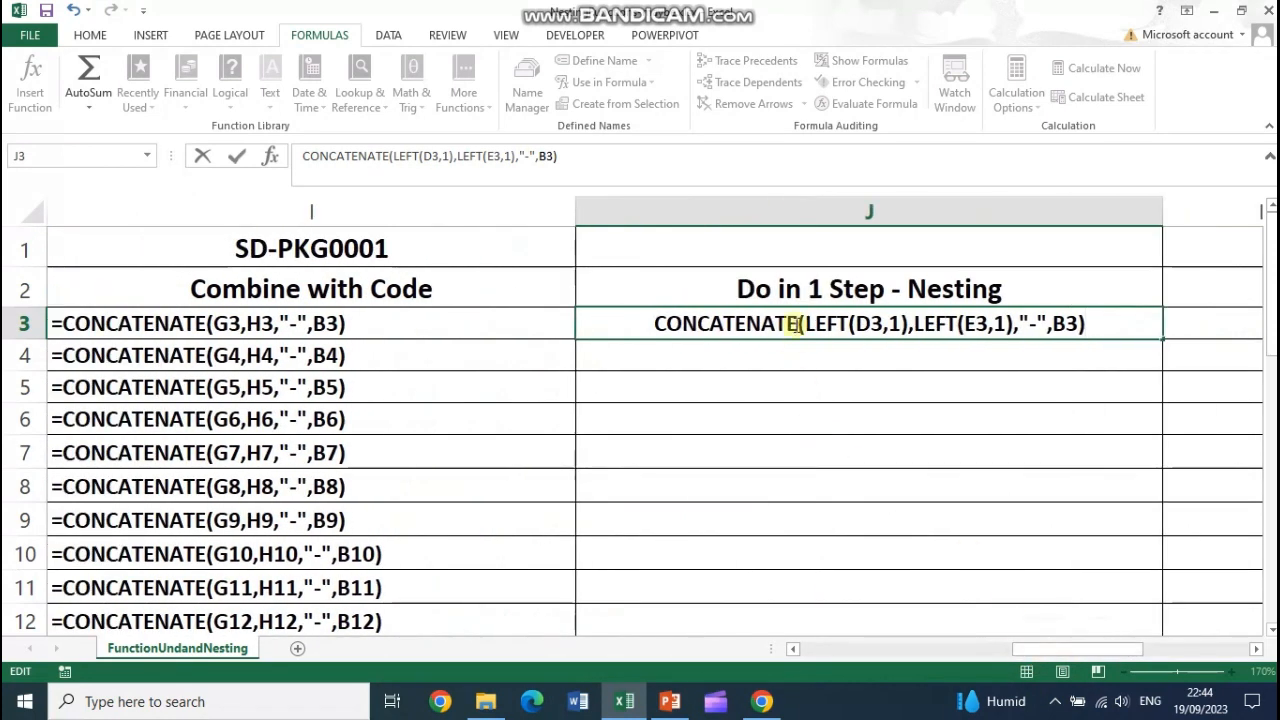
pyautogui.moveTo(806, 323); pyautogui.dragTo(848, 323)
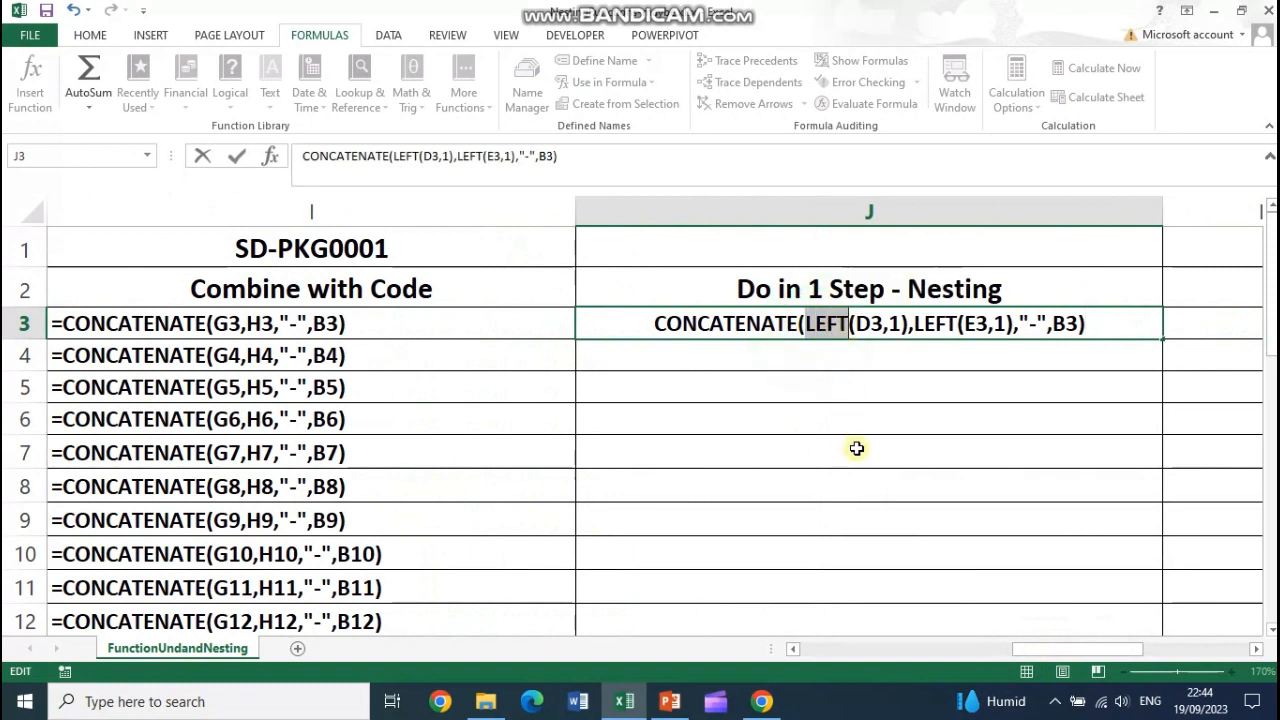
pyautogui.click(838, 412)
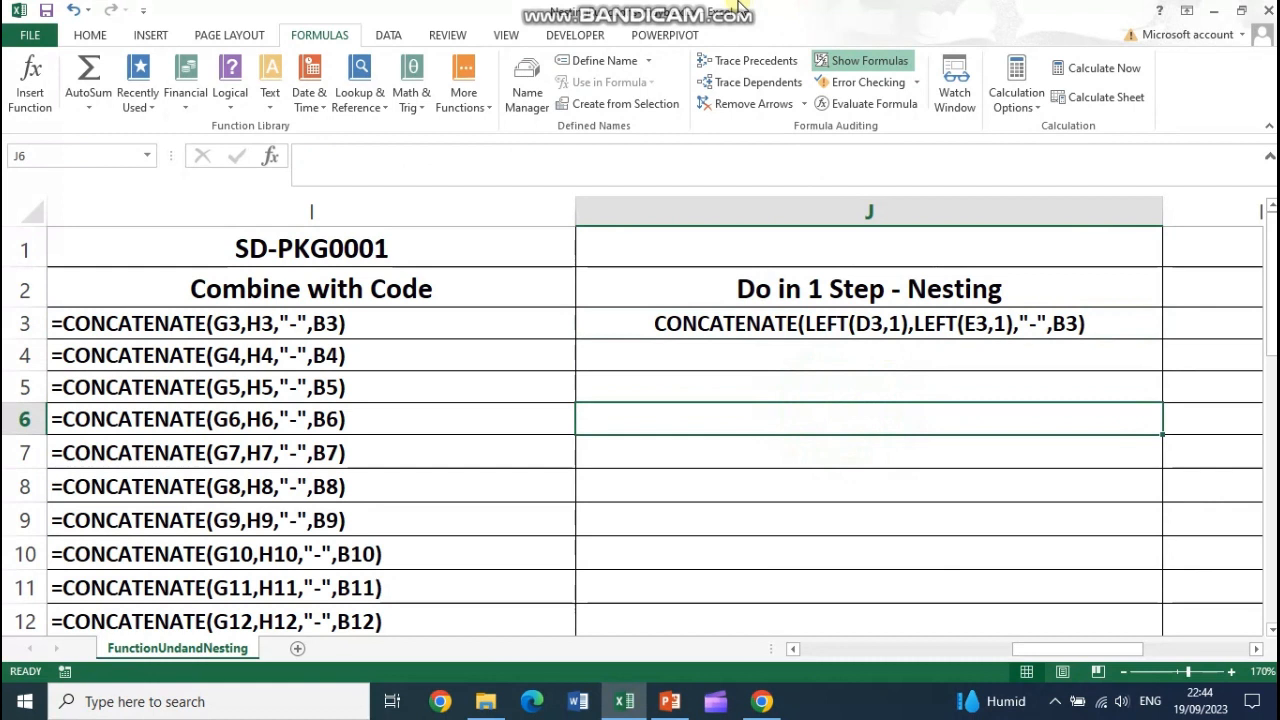
# Step: Annotate the J3 draft on screen by numbering both LEFT functions and circling CONCATENATE and its arguments in red
pyautogui.moveTo(742, 7)
pyautogui.click(811, 15)
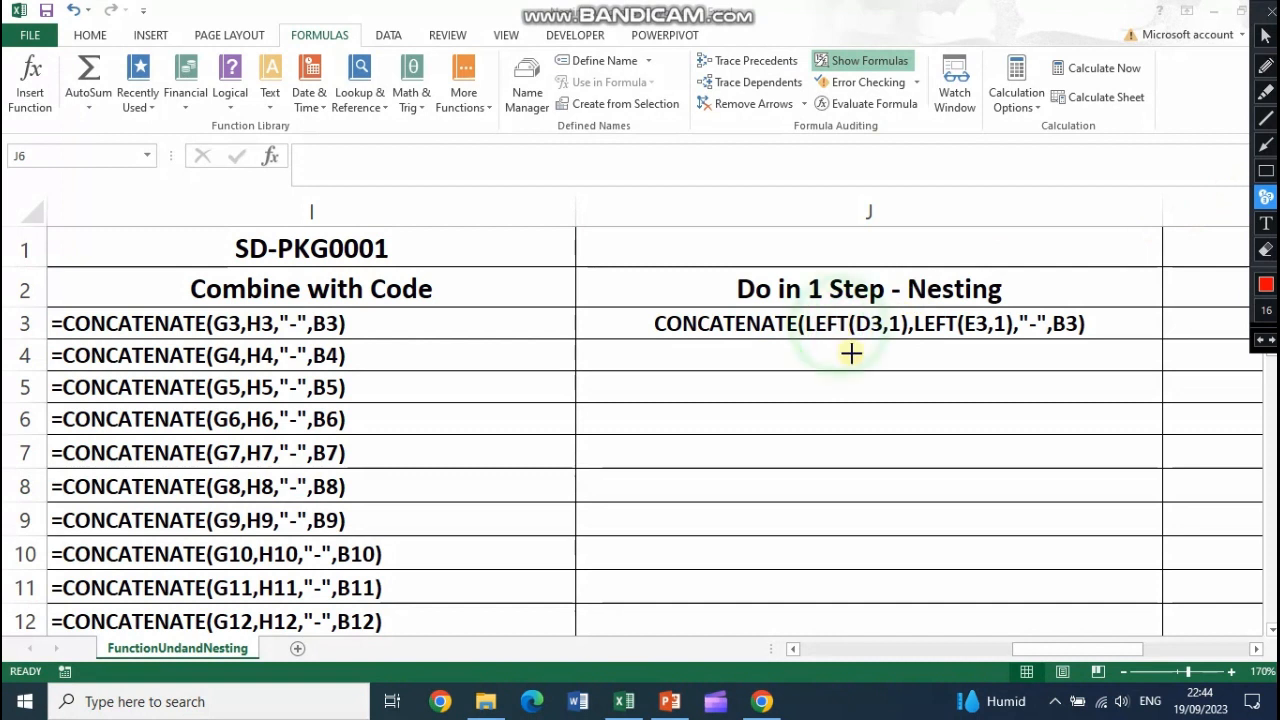
pyautogui.click(1265, 197)
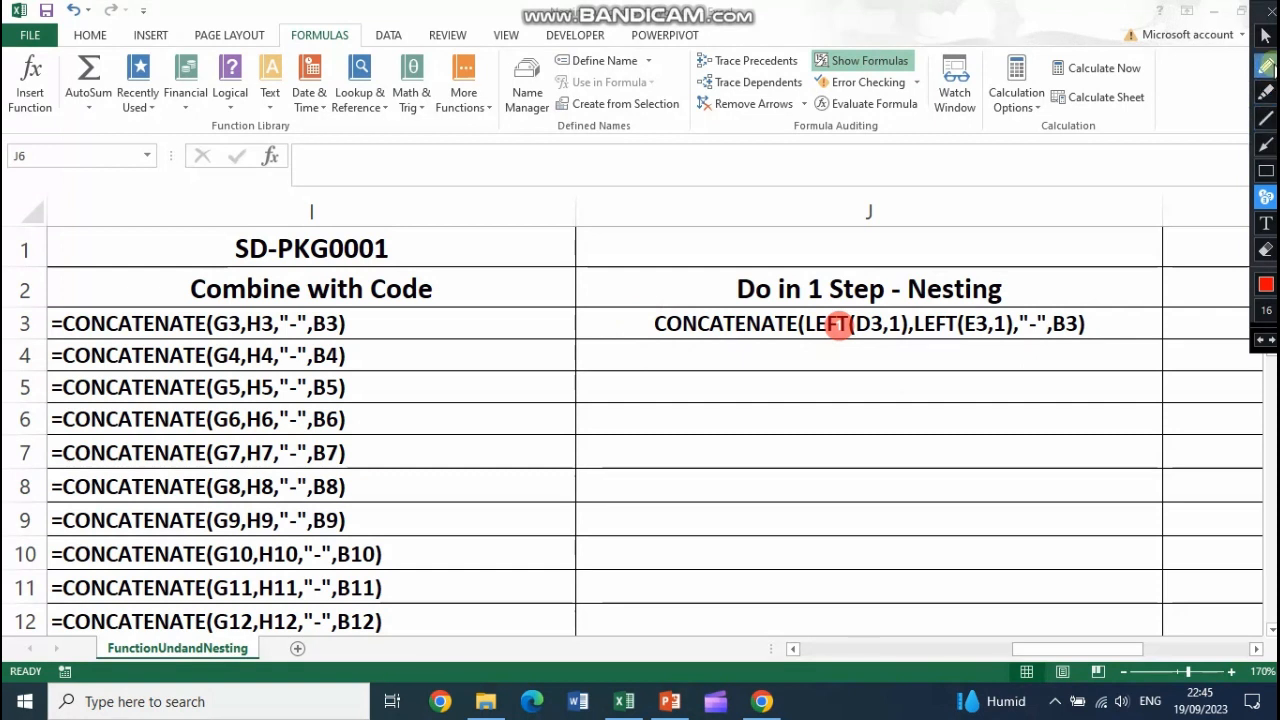
pyautogui.click(1266, 66)
pyautogui.moveTo(651, 306)
pyautogui.mouseDown()
pyautogui.moveTo(700, 354)
pyautogui.moveTo(806, 356)
pyautogui.moveTo(975, 352)
pyautogui.moveTo(1094, 298)
pyautogui.moveTo(652, 310)
pyautogui.mouseUp()
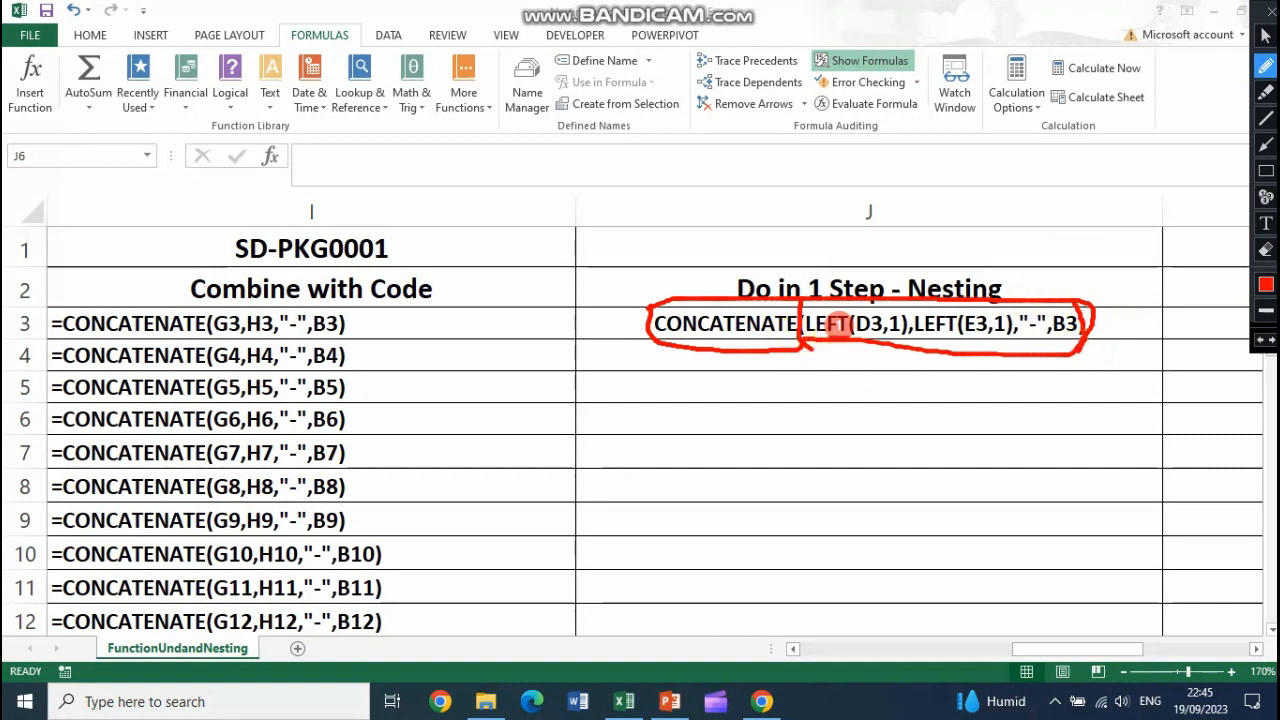
pyautogui.click(1264, 199)
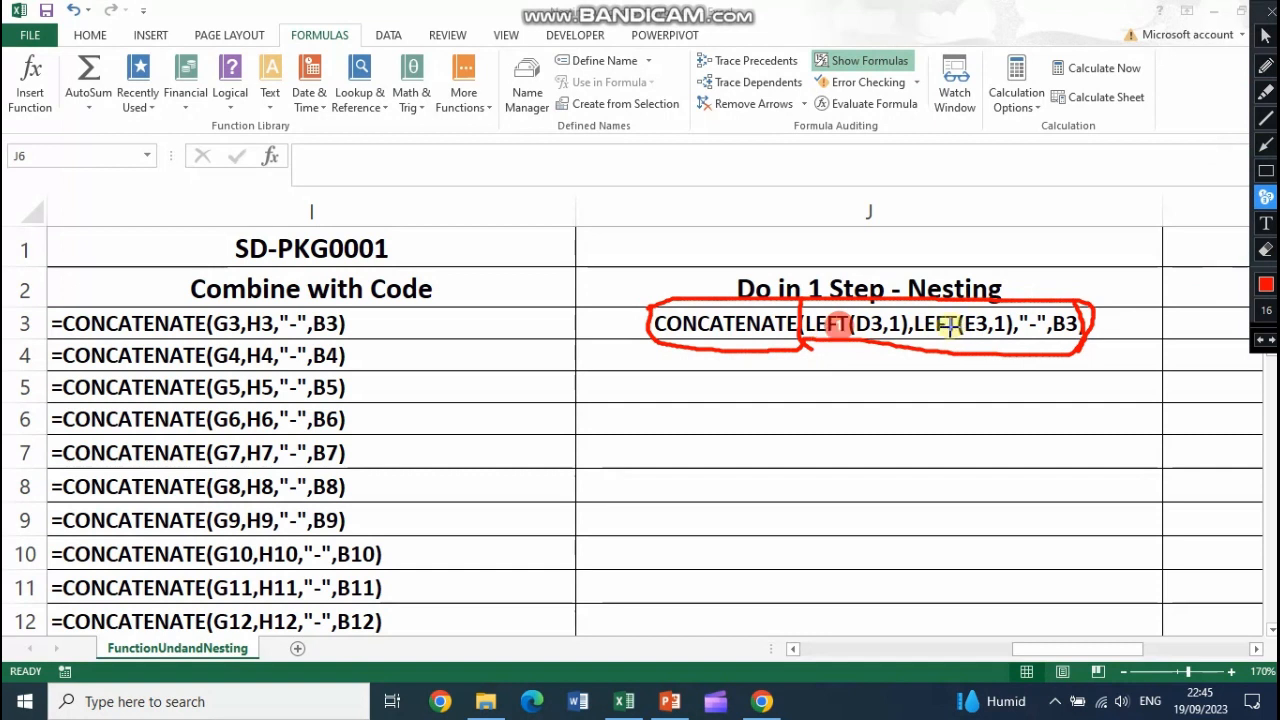
pyautogui.click(948, 324)
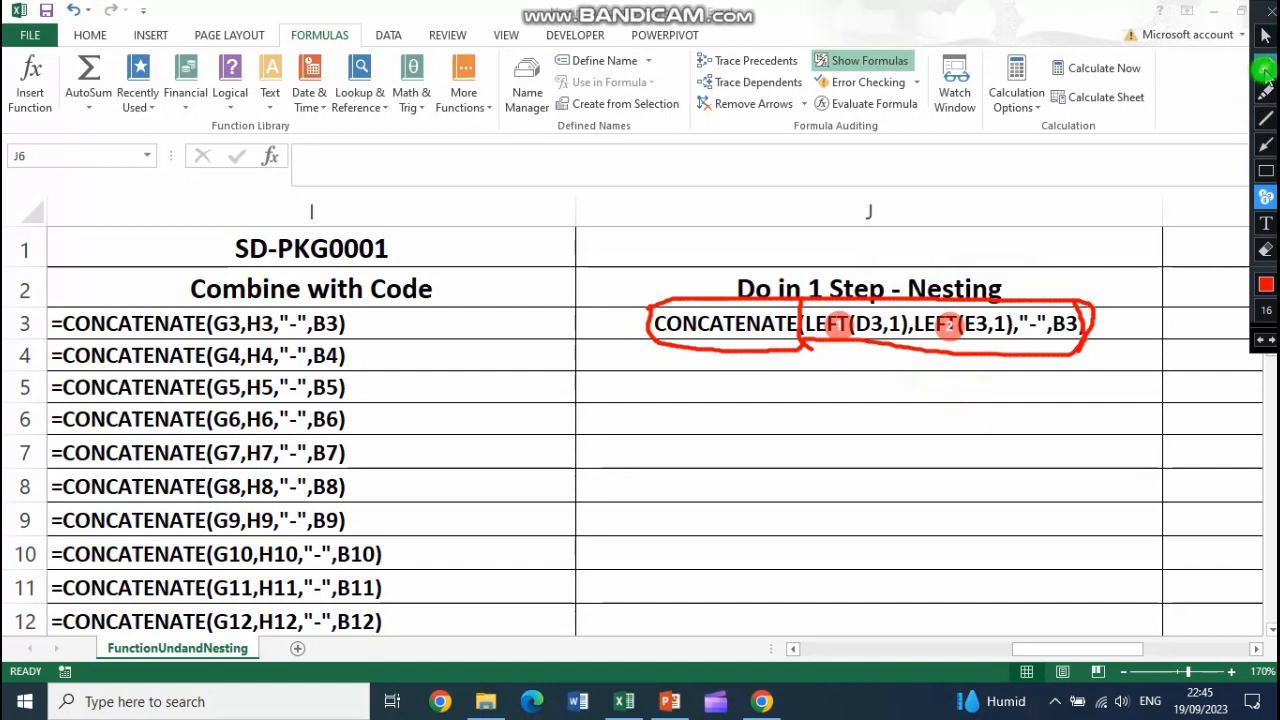
# Step: Set the pen colour to green and circle LEFT(E3,1) and LEFT(D3,1) in the J3 draft
pyautogui.click(1265, 285)
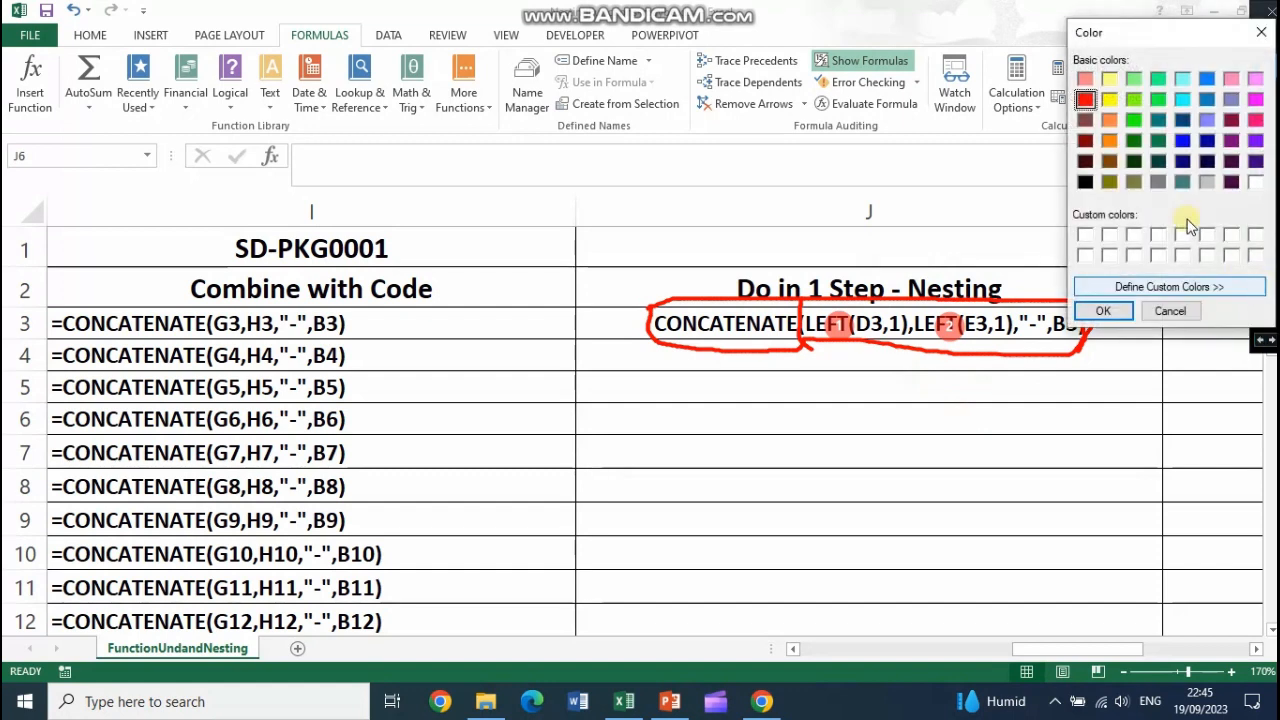
pyautogui.click(1133, 121)
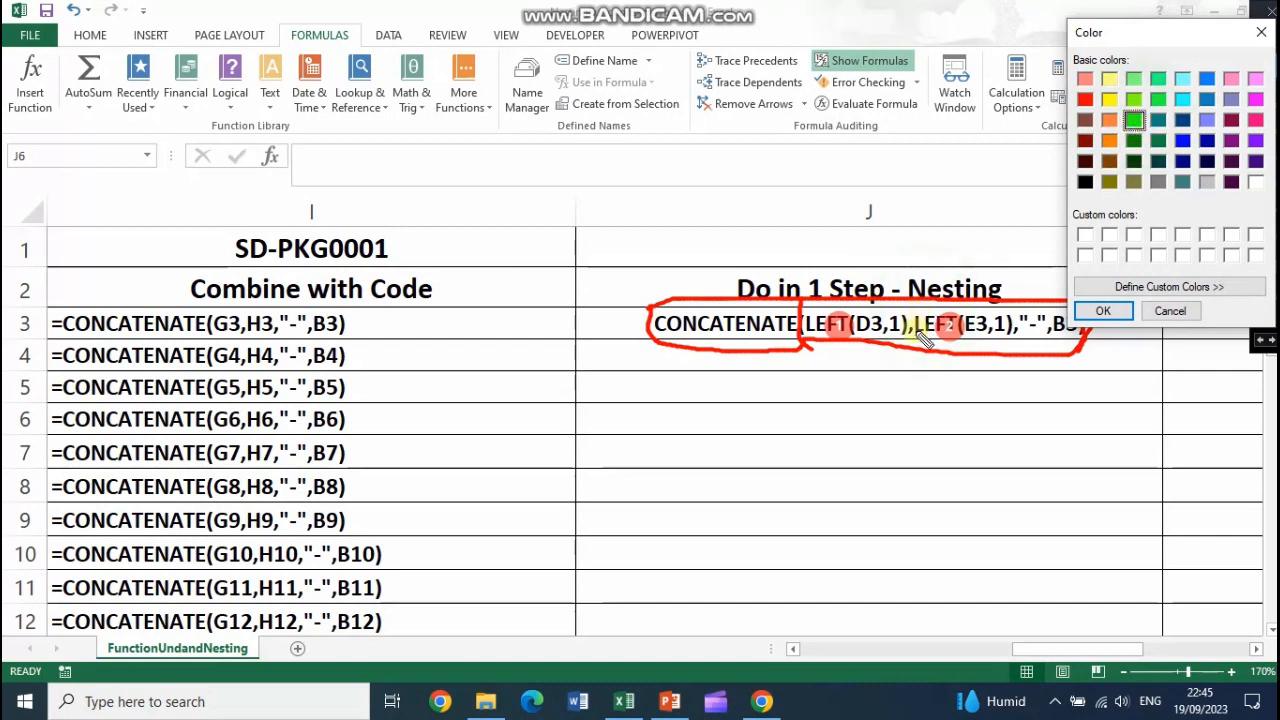
pyautogui.click(1103, 311)
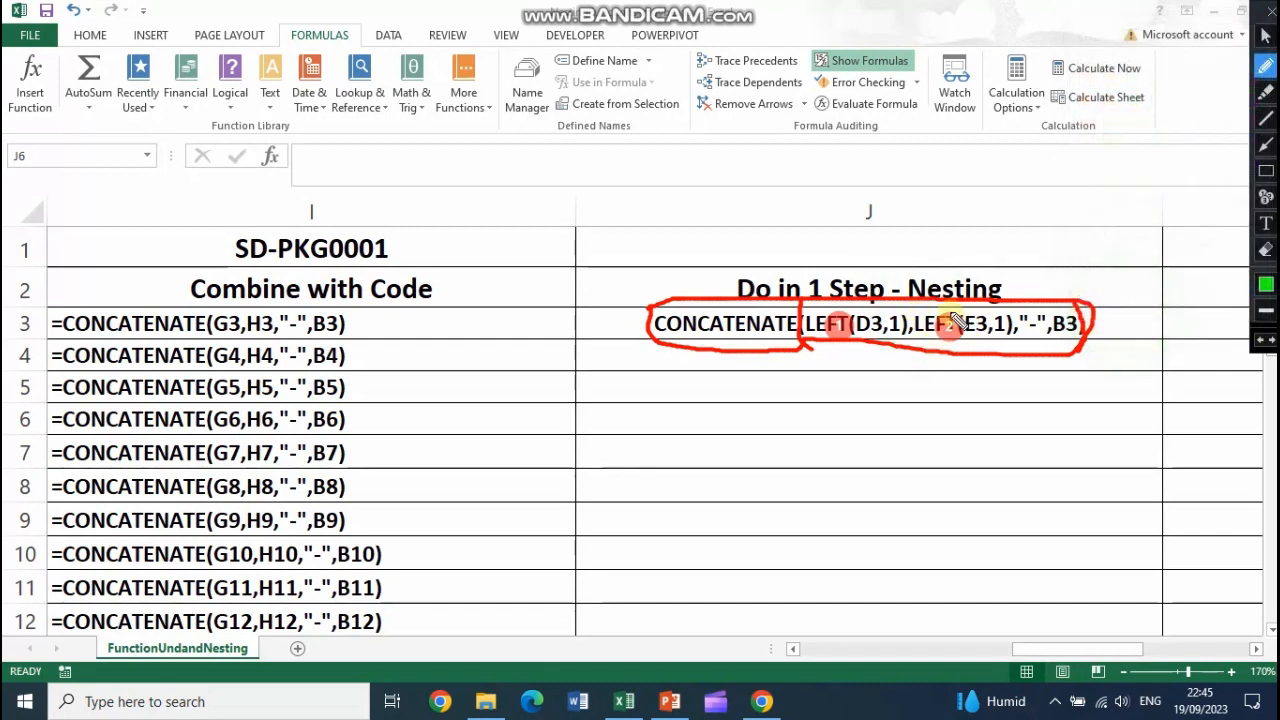
pyautogui.moveTo(918, 328)
pyautogui.mouseDown()
pyautogui.moveTo(940, 353)
pyautogui.moveTo(1007, 338)
pyautogui.moveTo(962, 306)
pyautogui.mouseUp()
pyautogui.moveTo(815, 290)
pyautogui.mouseDown()
pyautogui.moveTo(806, 322)
pyautogui.moveTo(835, 350)
pyautogui.moveTo(900, 342)
pyautogui.moveTo(908, 316)
pyautogui.moveTo(808, 302)
pyautogui.mouseUp()
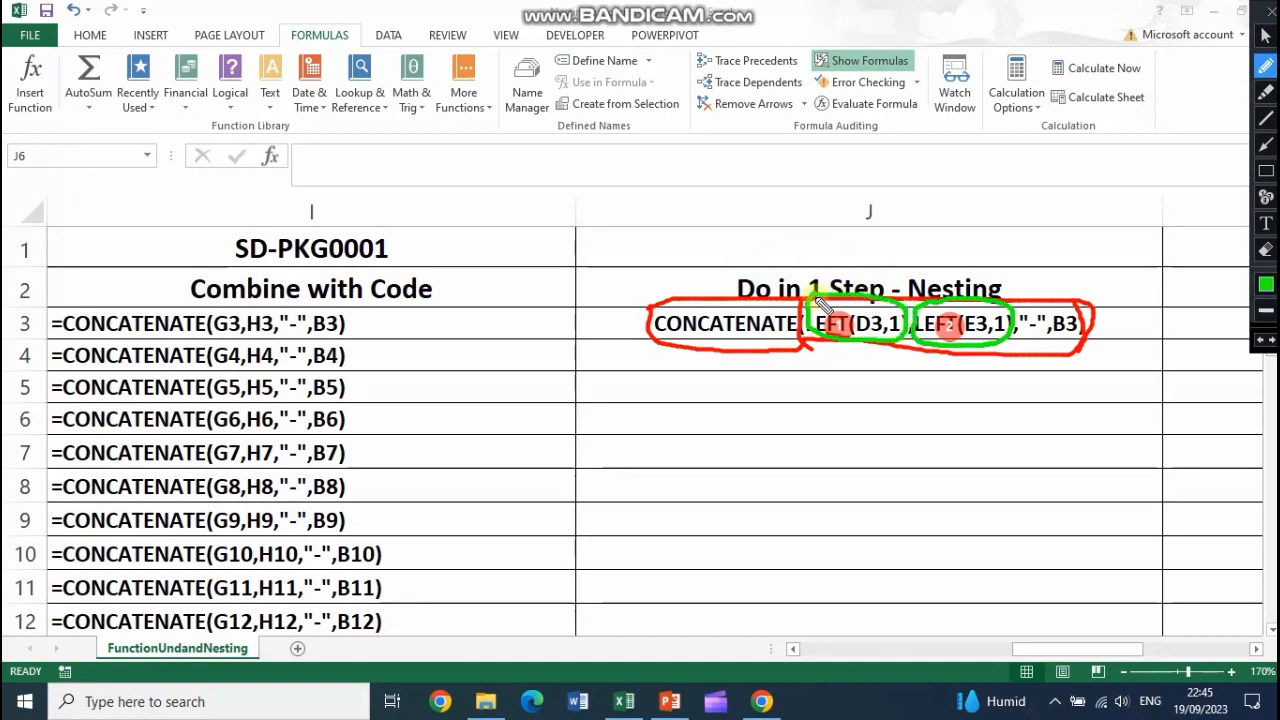
# Step: Draw green arrows down from both LEFT functions in the J3 draft and blue arrows up to them, and close the annotation
pyautogui.moveTo(862, 344)
pyautogui.mouseDown()
pyautogui.moveTo(861, 386)
pyautogui.moveTo(870, 380)
pyautogui.mouseUp()
pyautogui.moveTo(958, 347)
pyautogui.mouseDown()
pyautogui.moveTo(975, 405)
pyautogui.moveTo(979, 382)
pyautogui.mouseUp()
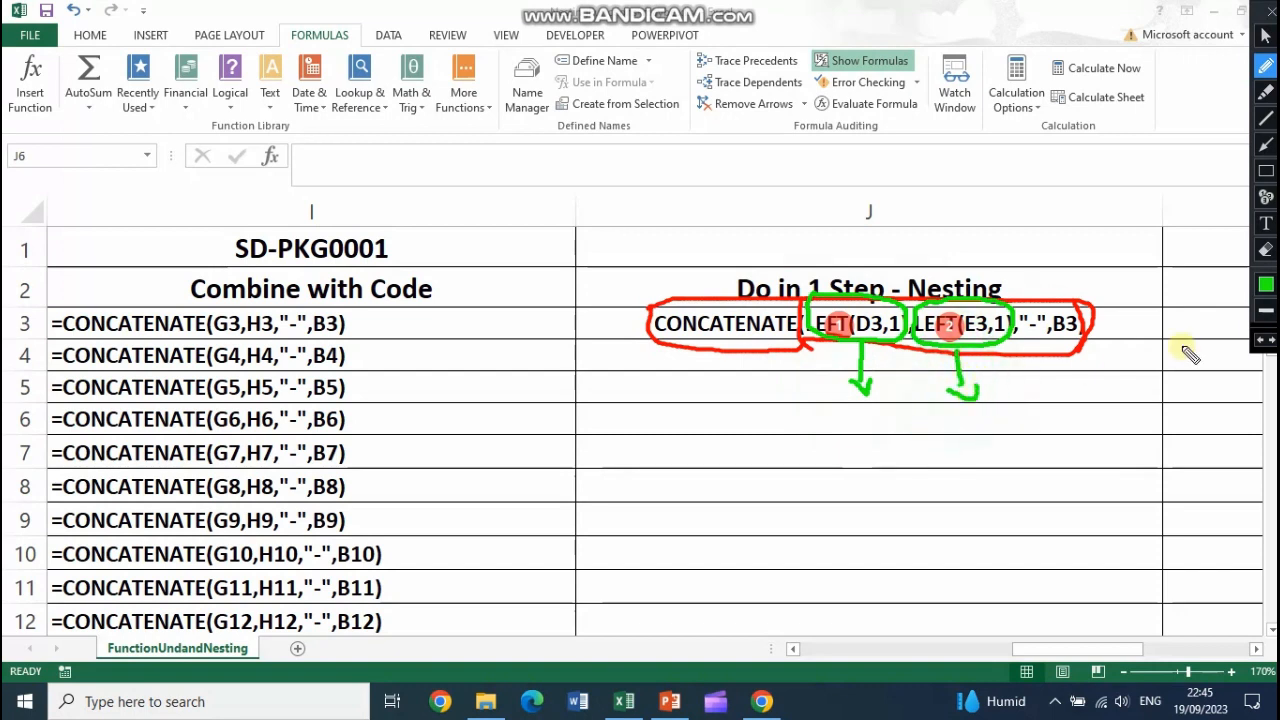
pyautogui.click(1267, 289)
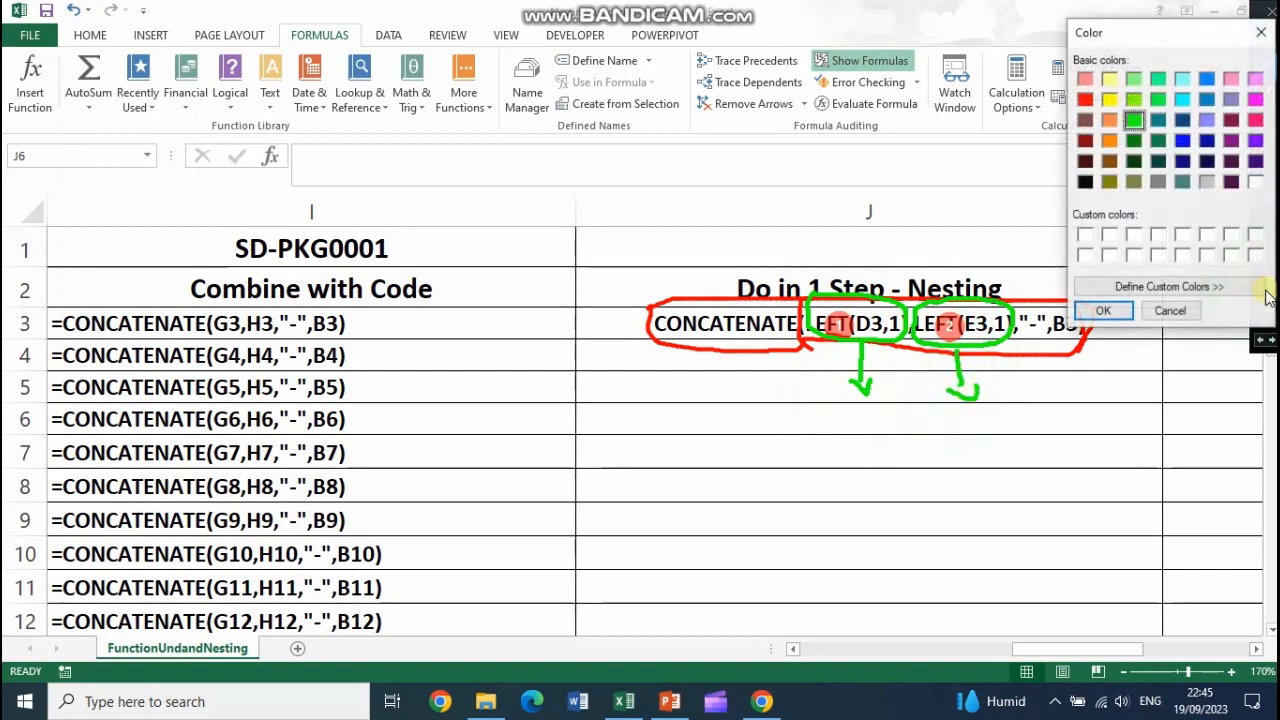
pyautogui.click(1207, 99)
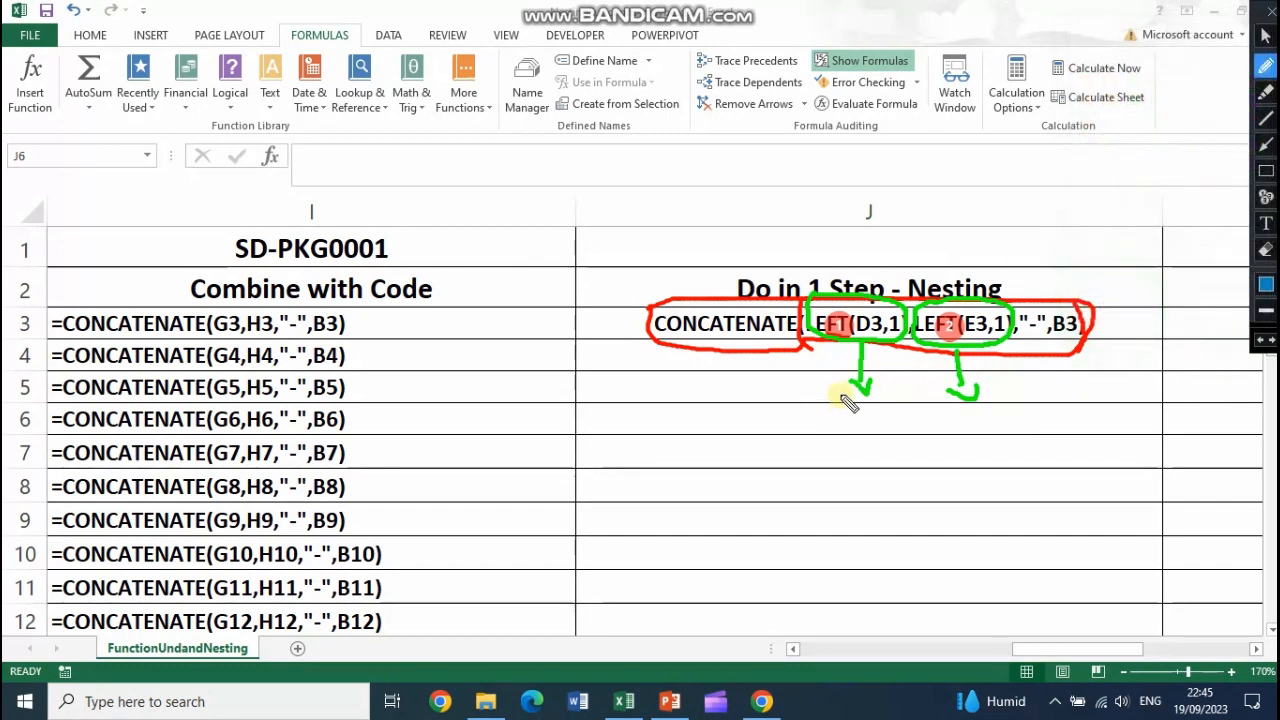
pyautogui.moveTo(835, 404)
pyautogui.mouseDown()
pyautogui.moveTo(834, 332)
pyautogui.moveTo(822, 333)
pyautogui.moveTo(843, 333)
pyautogui.mouseUp()
pyautogui.moveTo(929, 408)
pyautogui.mouseDown()
pyautogui.moveTo(927, 333)
pyautogui.moveTo(935, 341)
pyautogui.mouseUp()
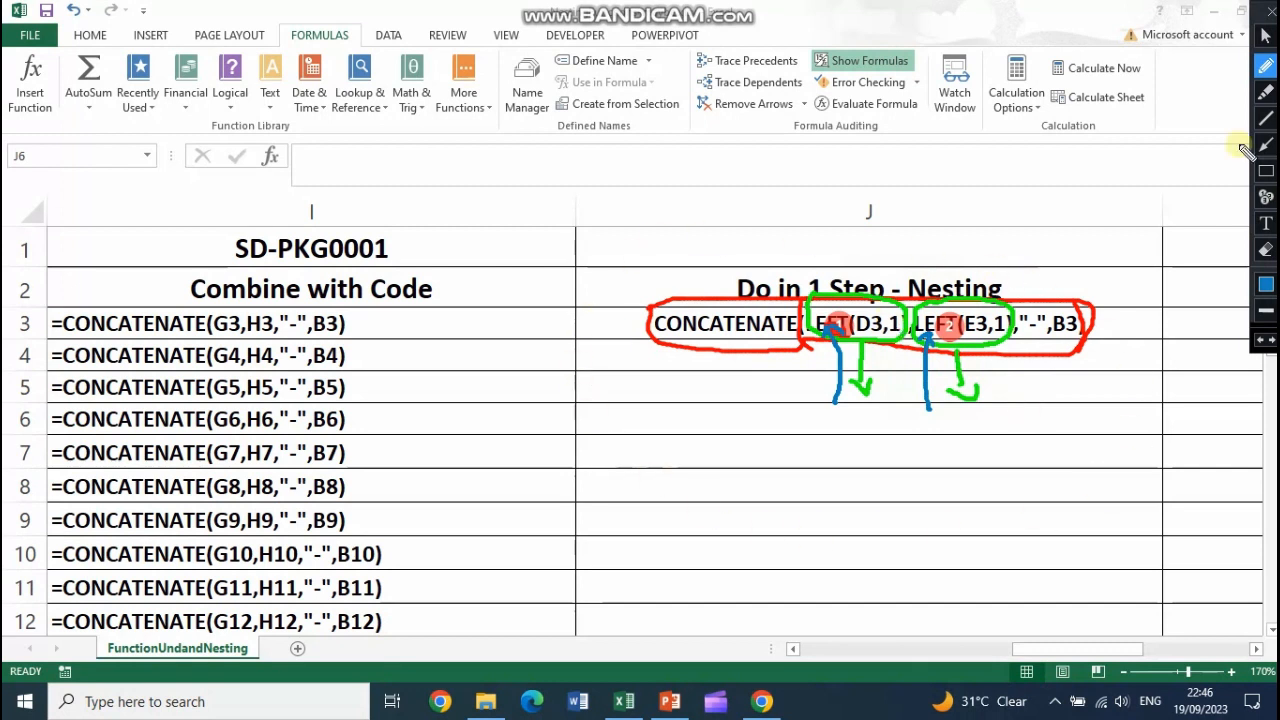
pyautogui.click(1264, 25)
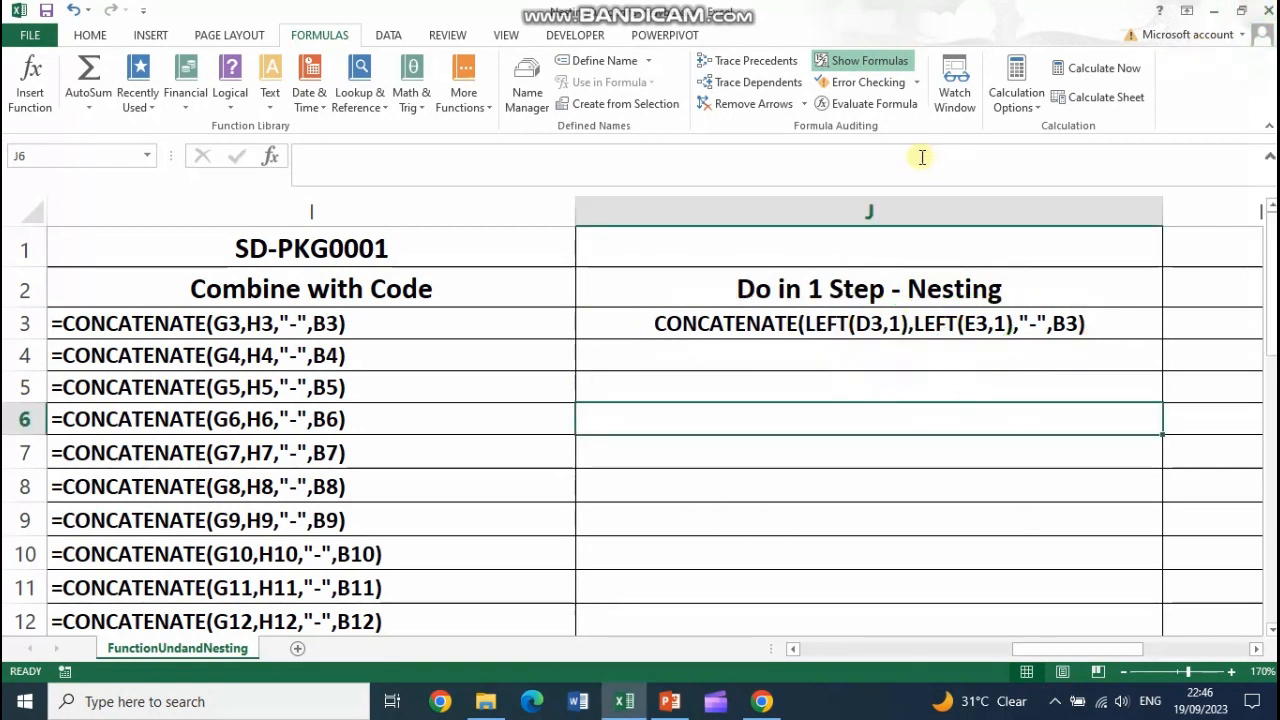
# Step: Turn off the formula display and convert the J3 draft into a working formula by adding an equals sign before CONCATENATE
pyautogui.click(644, 332)
pyautogui.click(652, 326)
pyautogui.click(860, 61)
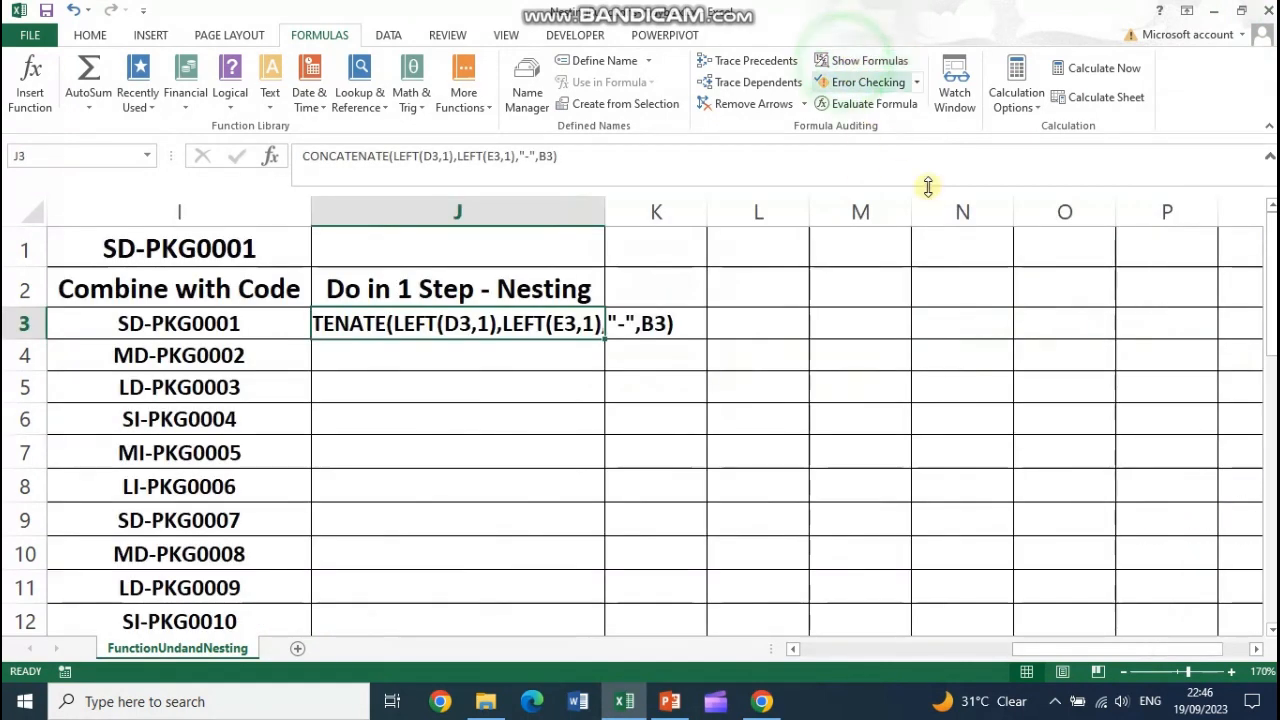
pyautogui.click(310, 156)
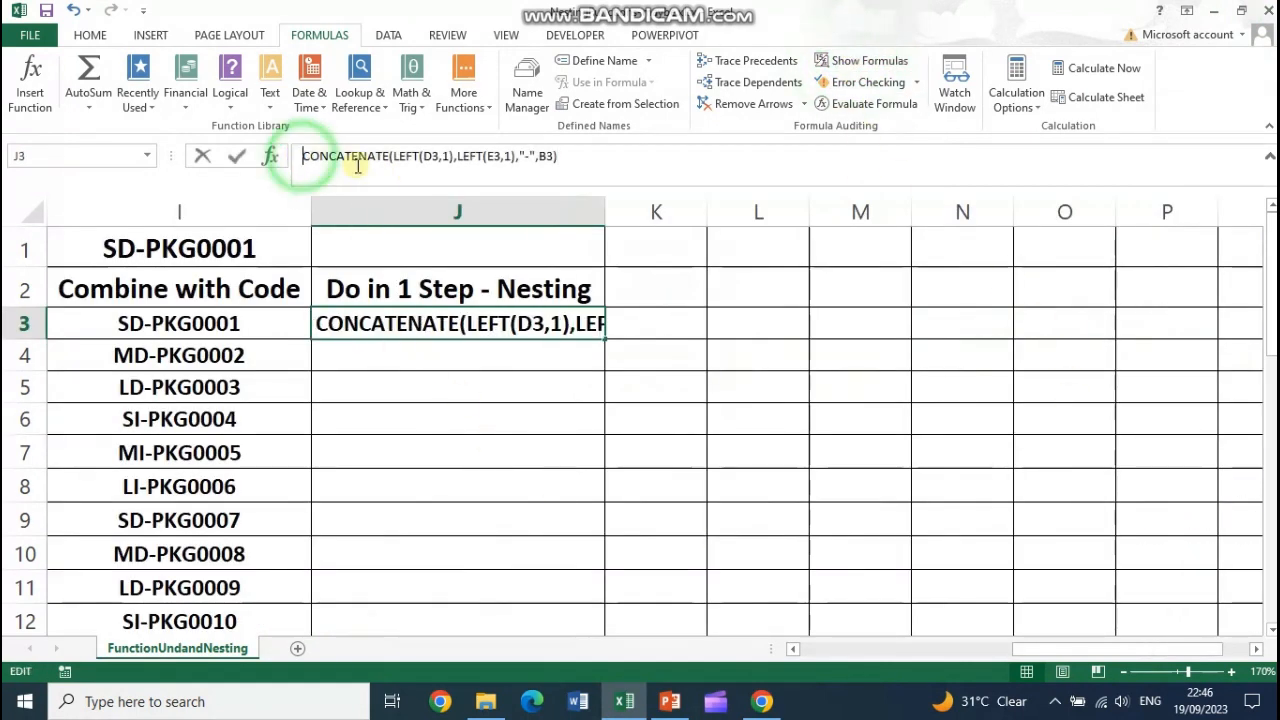
pyautogui.press('Return')
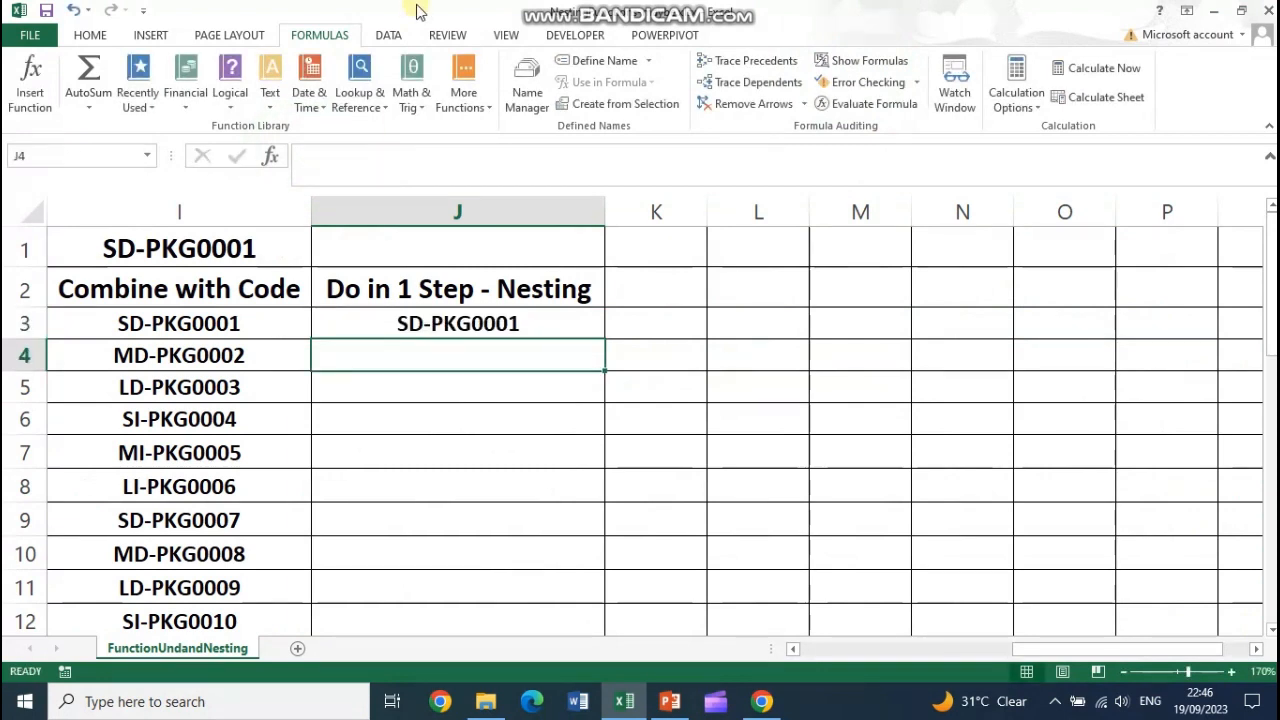
# Step: Fill the nested formula in J3 down to J14 and check the package codes against column I
pyautogui.click(506, 320)
pyautogui.moveTo(1156, 648); pyautogui.dragTo(1102, 648)
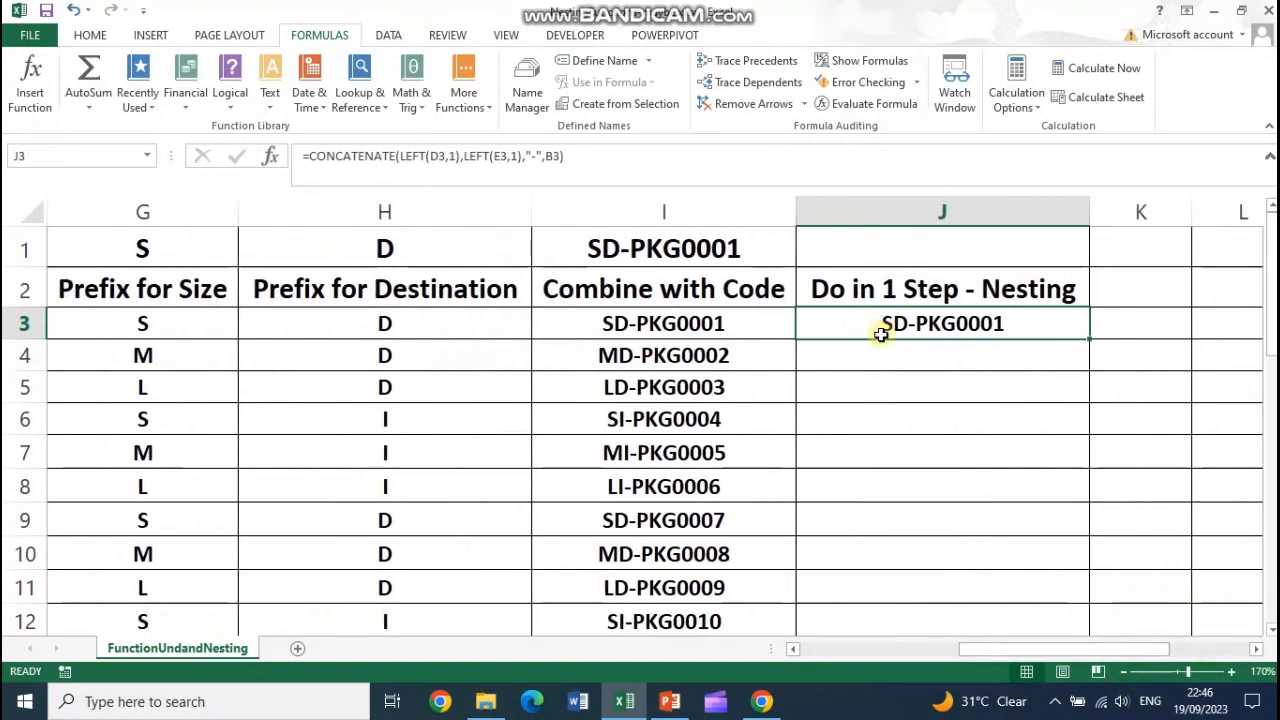
pyautogui.doubleClick(1090, 341)
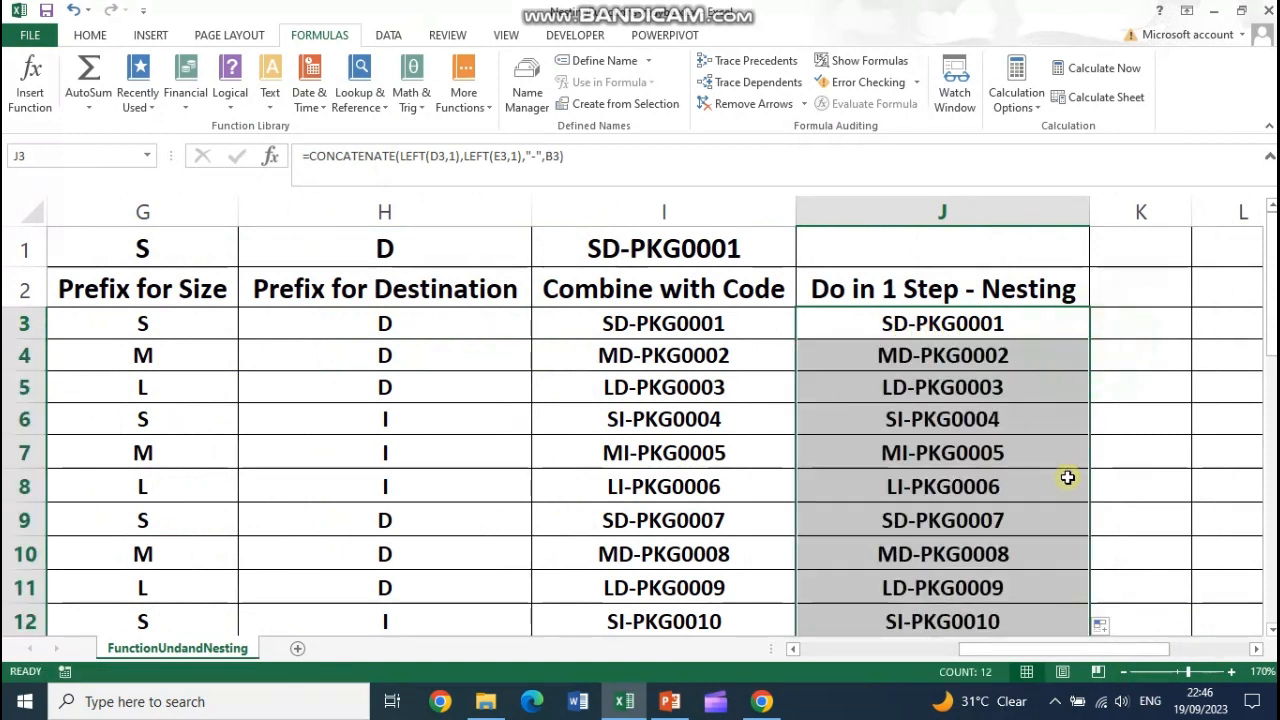
pyautogui.scroll(-2, 940, 435)
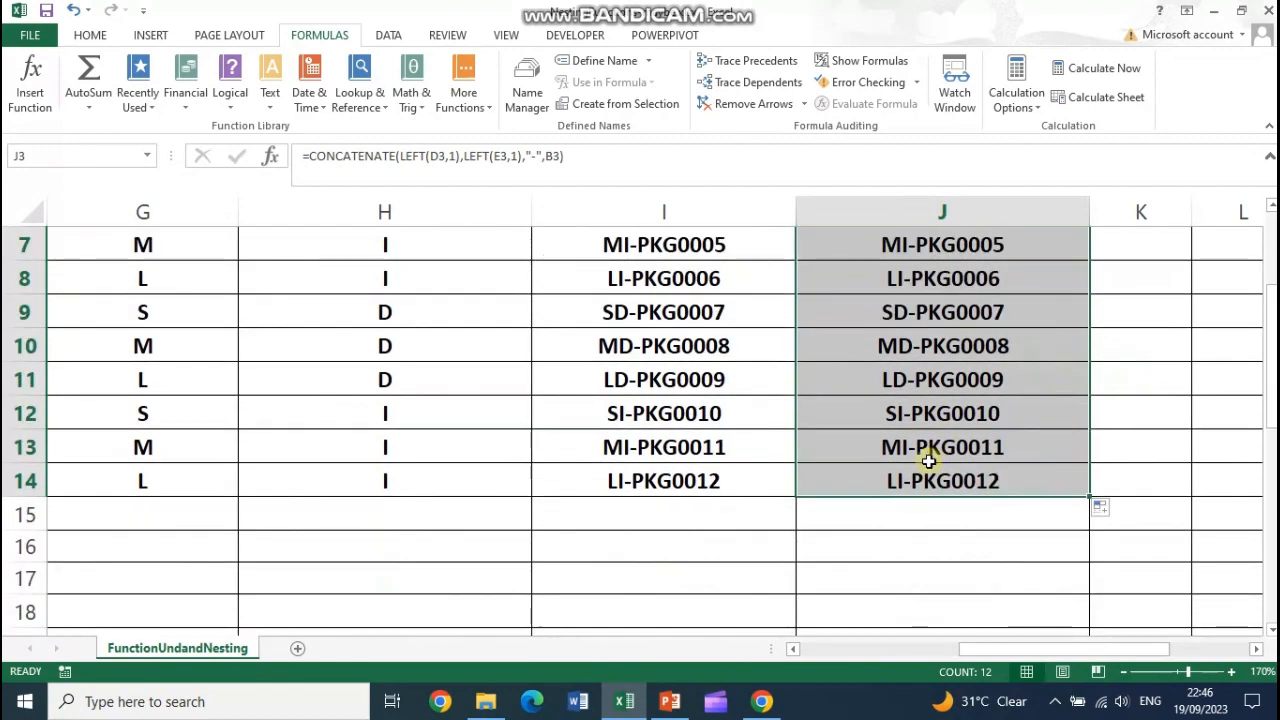
pyautogui.scroll(2, 972, 520)
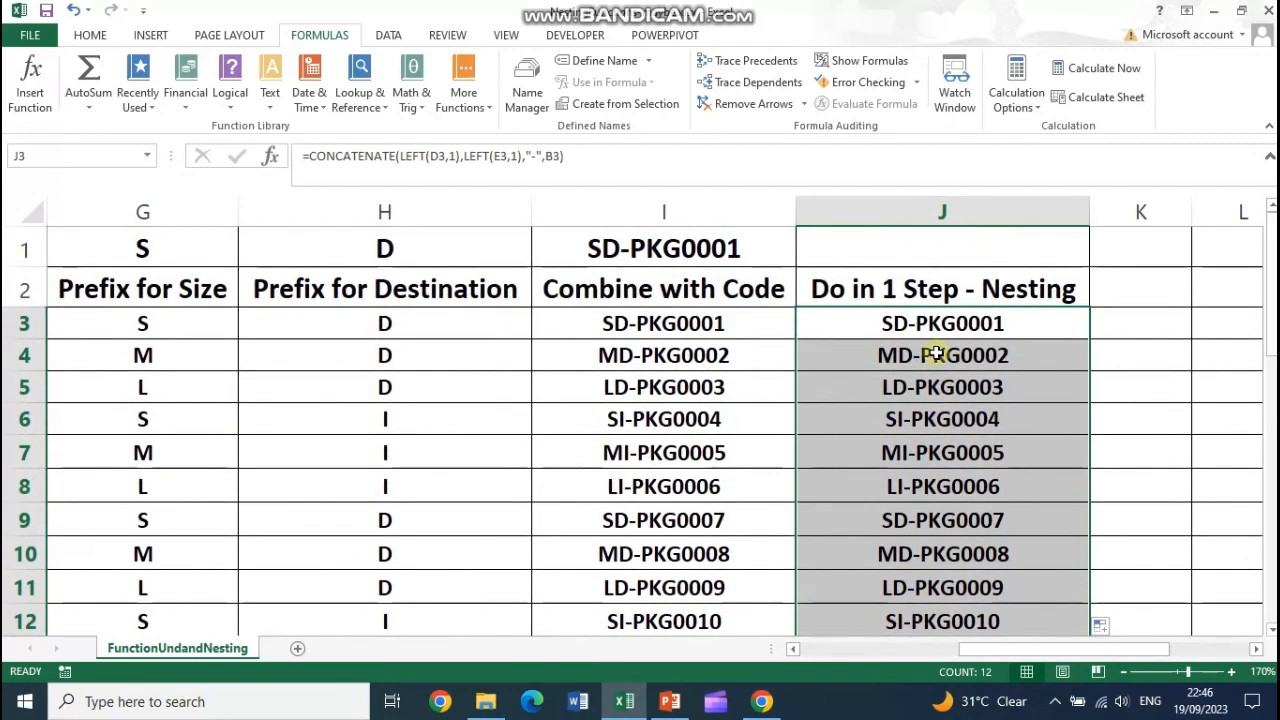
pyautogui.scroll(-2, 935, 500)
pyautogui.scroll(2, 922, 511)
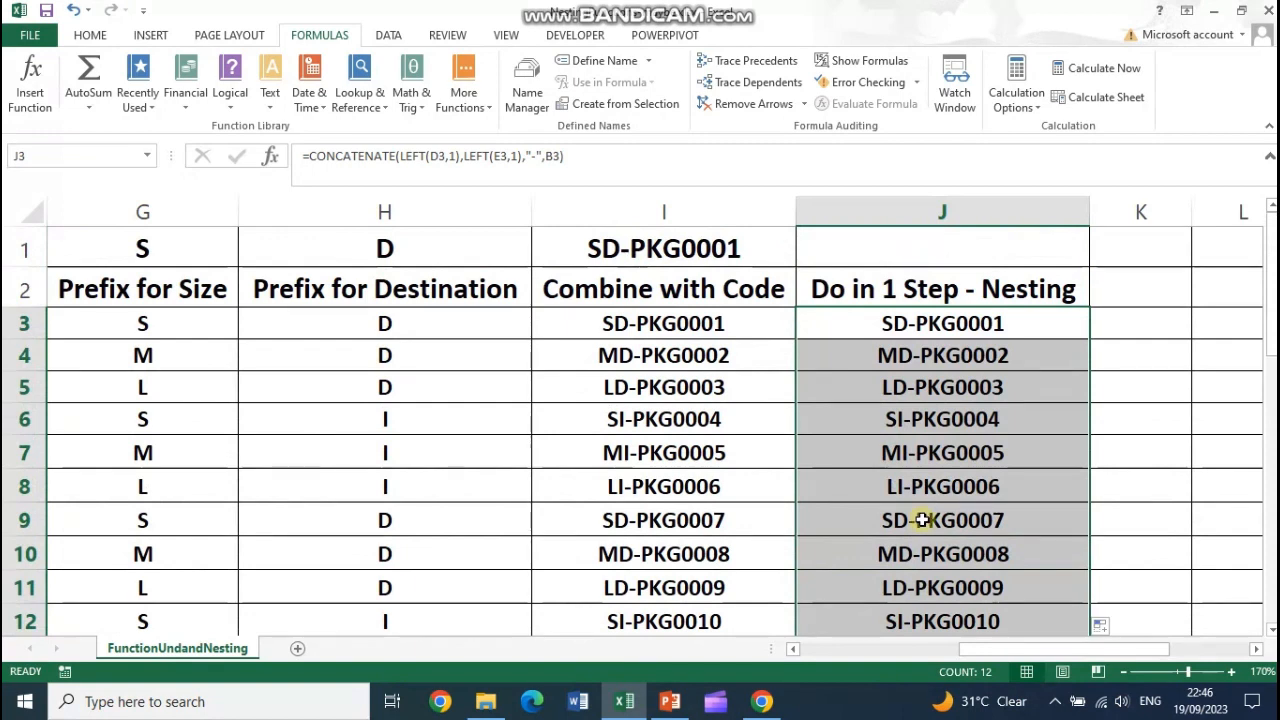
# Step: Compare the helper columns G, H and I and the source data with the nested formula in J3
pyautogui.moveTo(1054, 651); pyautogui.dragTo(1003, 652)
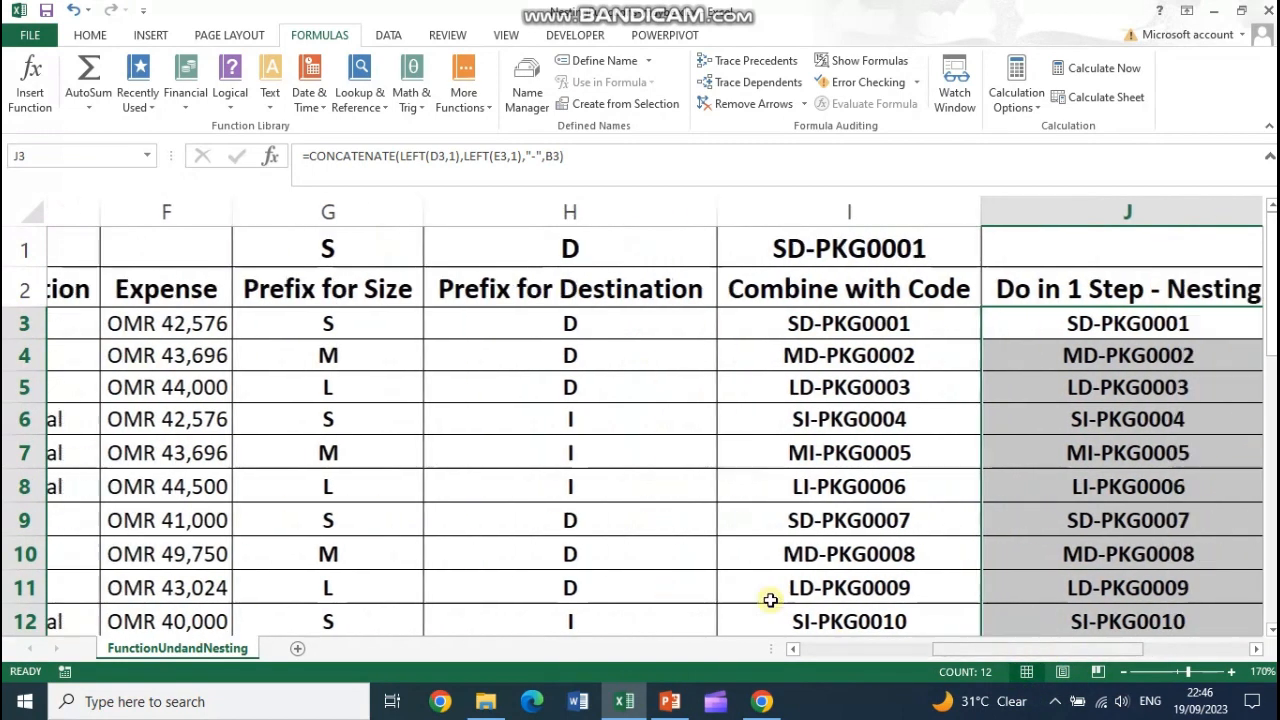
pyautogui.click(285, 209)
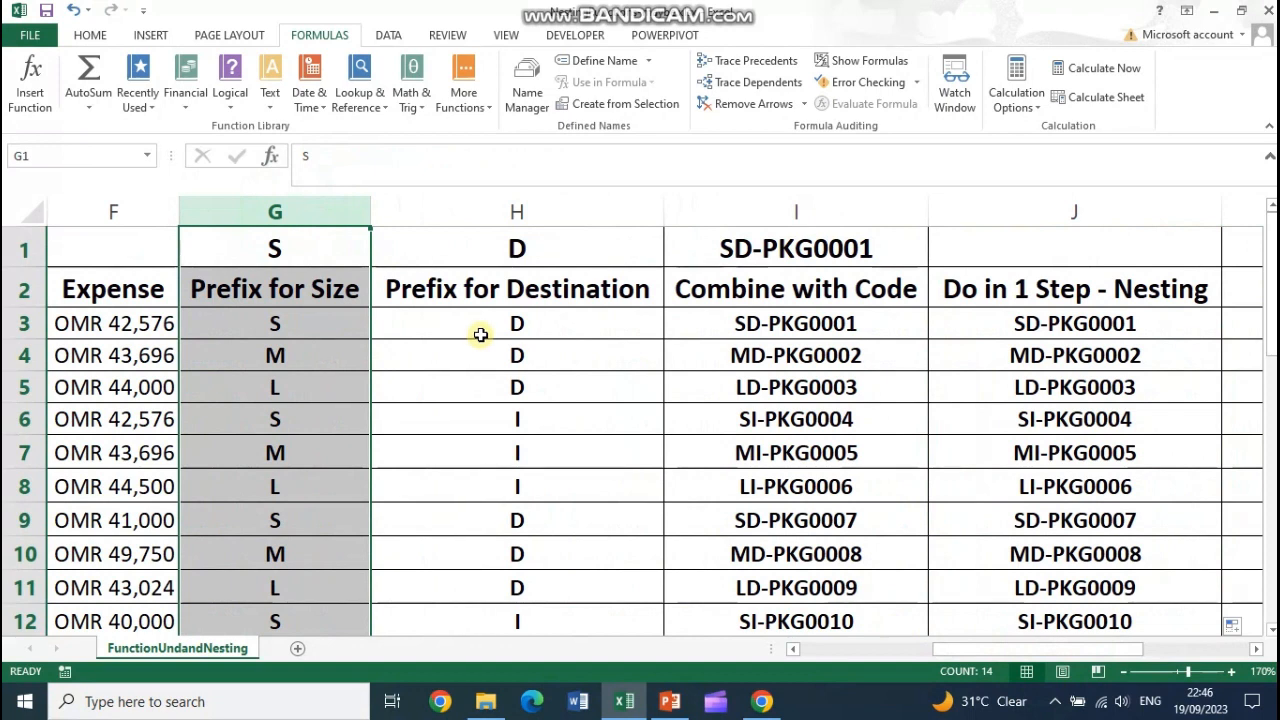
pyautogui.moveTo(281, 204); pyautogui.dragTo(468, 206)
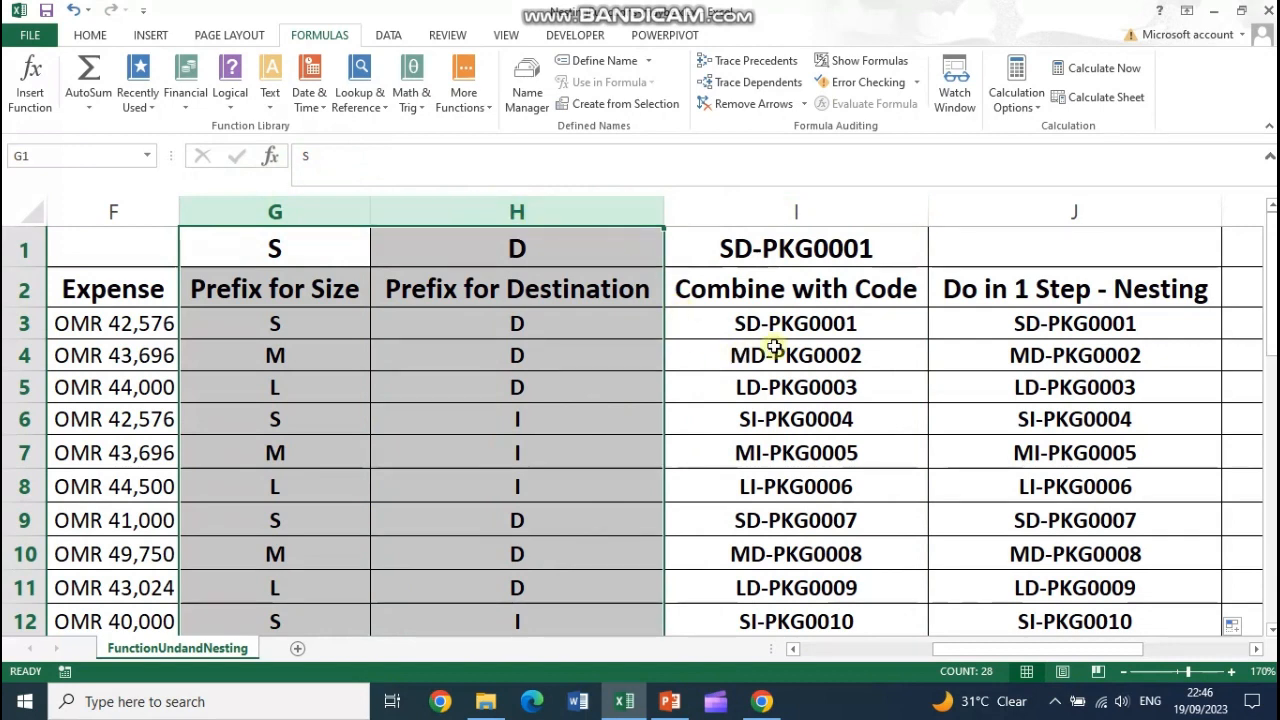
pyautogui.click(777, 213)
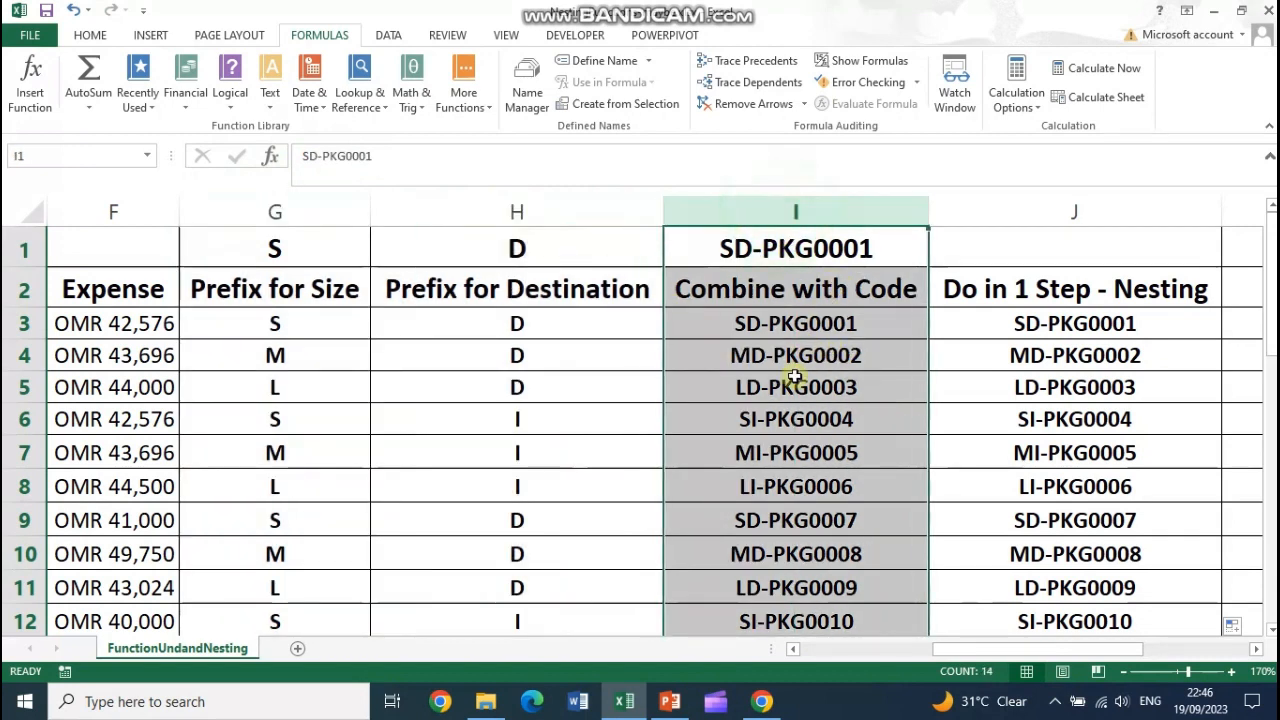
pyautogui.moveTo(251, 212); pyautogui.dragTo(434, 216)
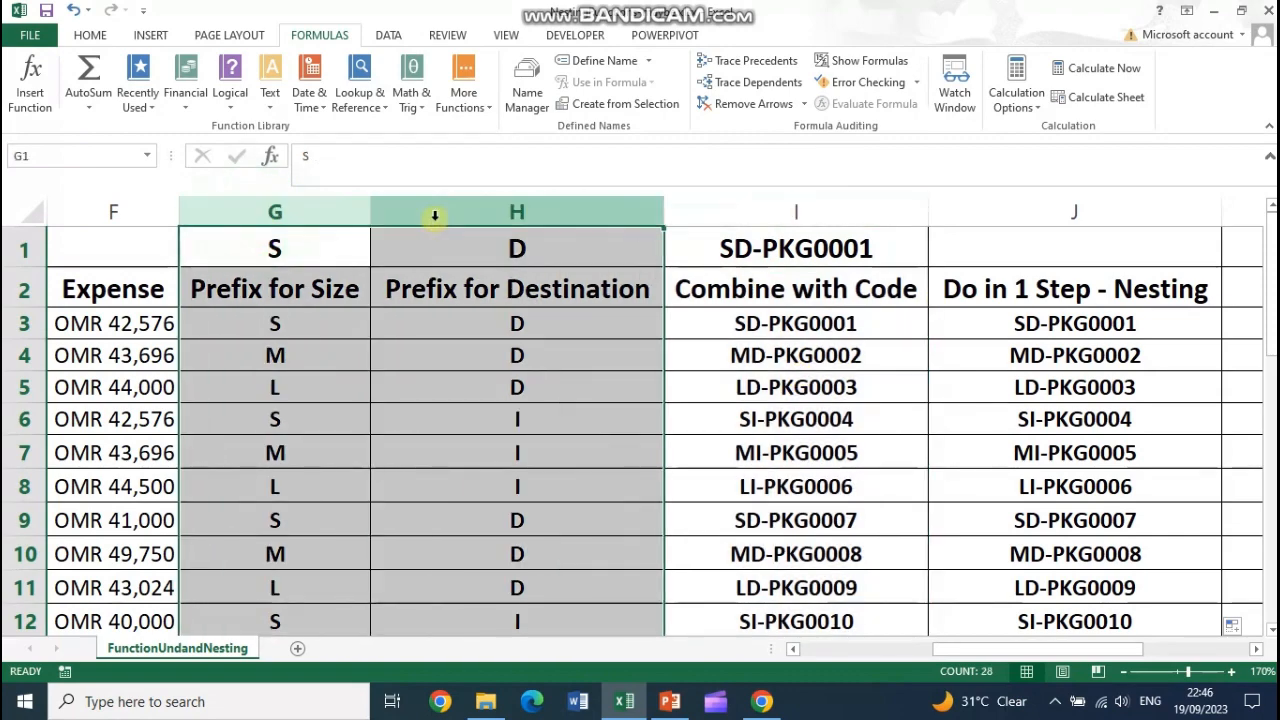
pyautogui.moveTo(986, 650); pyautogui.dragTo(880, 649)
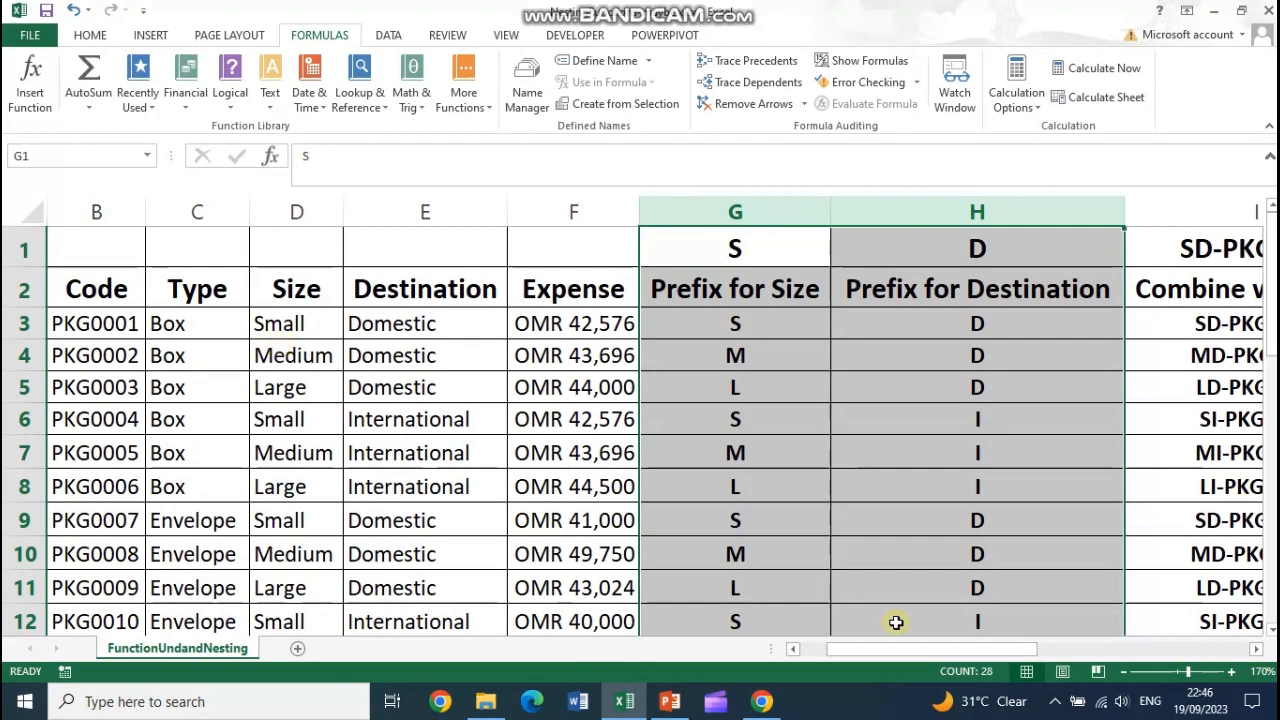
pyautogui.moveTo(943, 649); pyautogui.dragTo(1028, 667)
pyautogui.click(1166, 323)
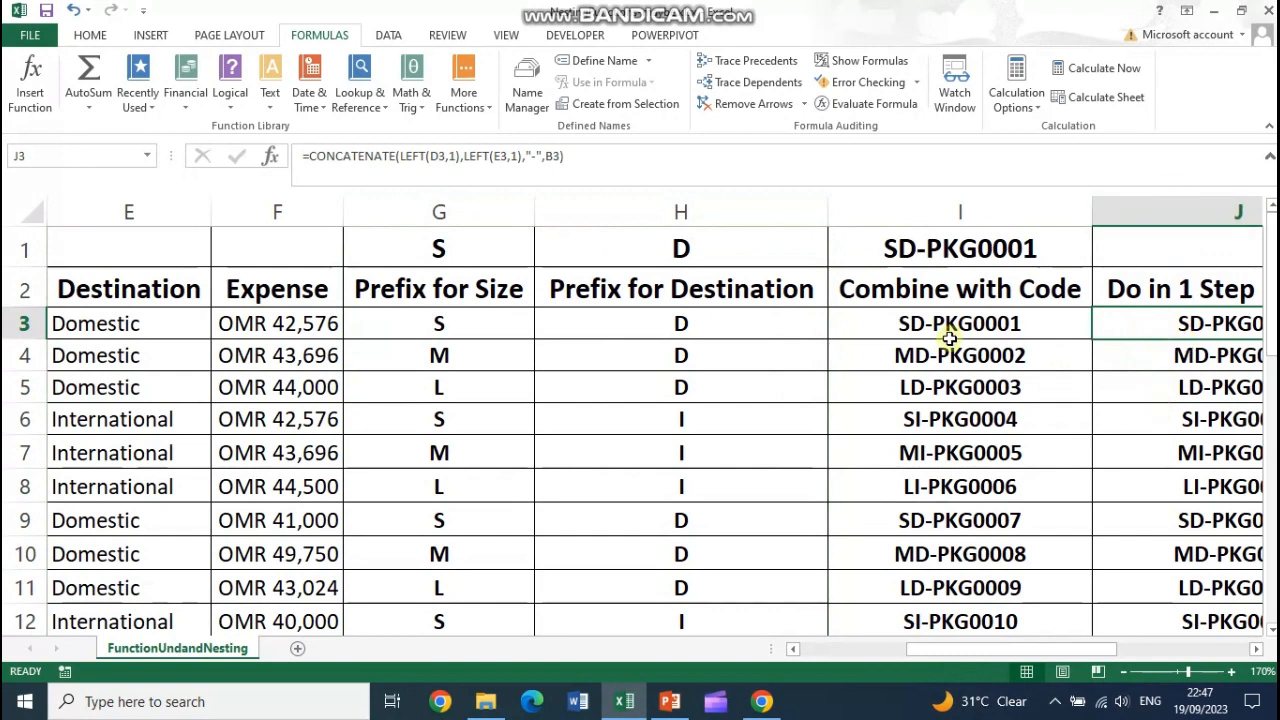
# Step: Delete the helper columns Prefix for Size and Prefix for Destination
pyautogui.moveTo(429, 209); pyautogui.dragTo(645, 212)
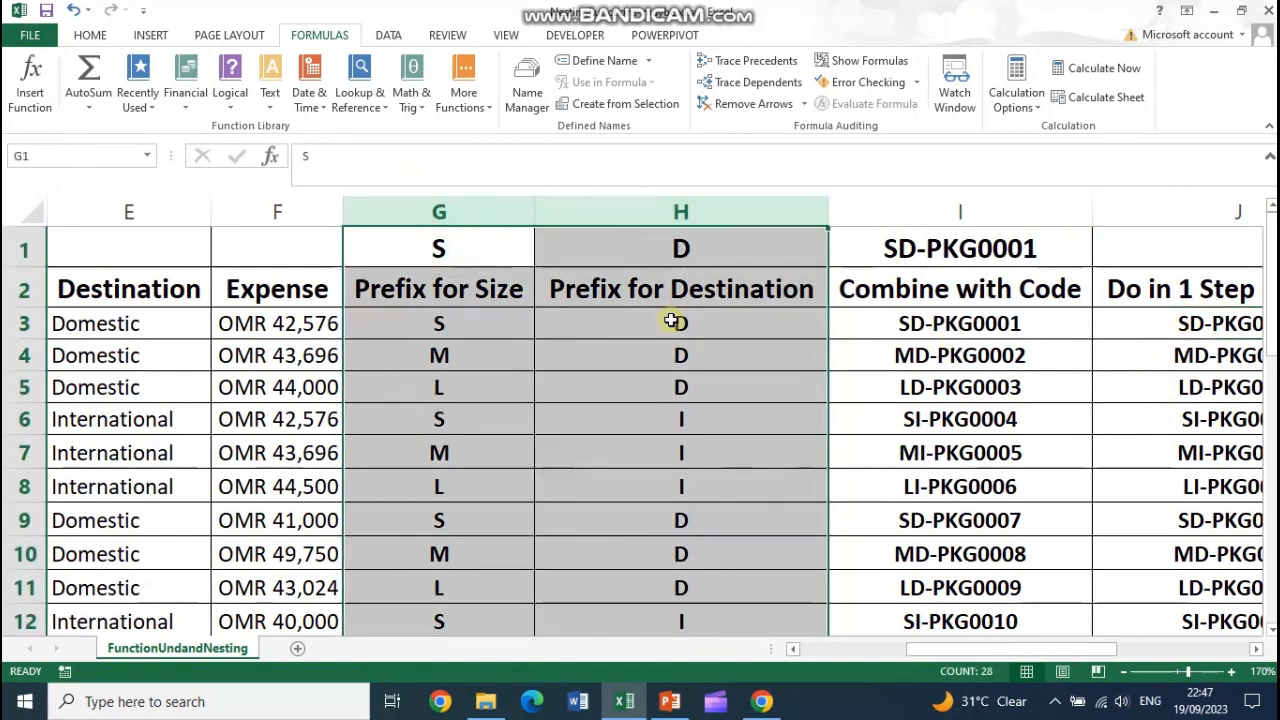
pyautogui.moveTo(527, 217); pyautogui.dragTo(527, 217)
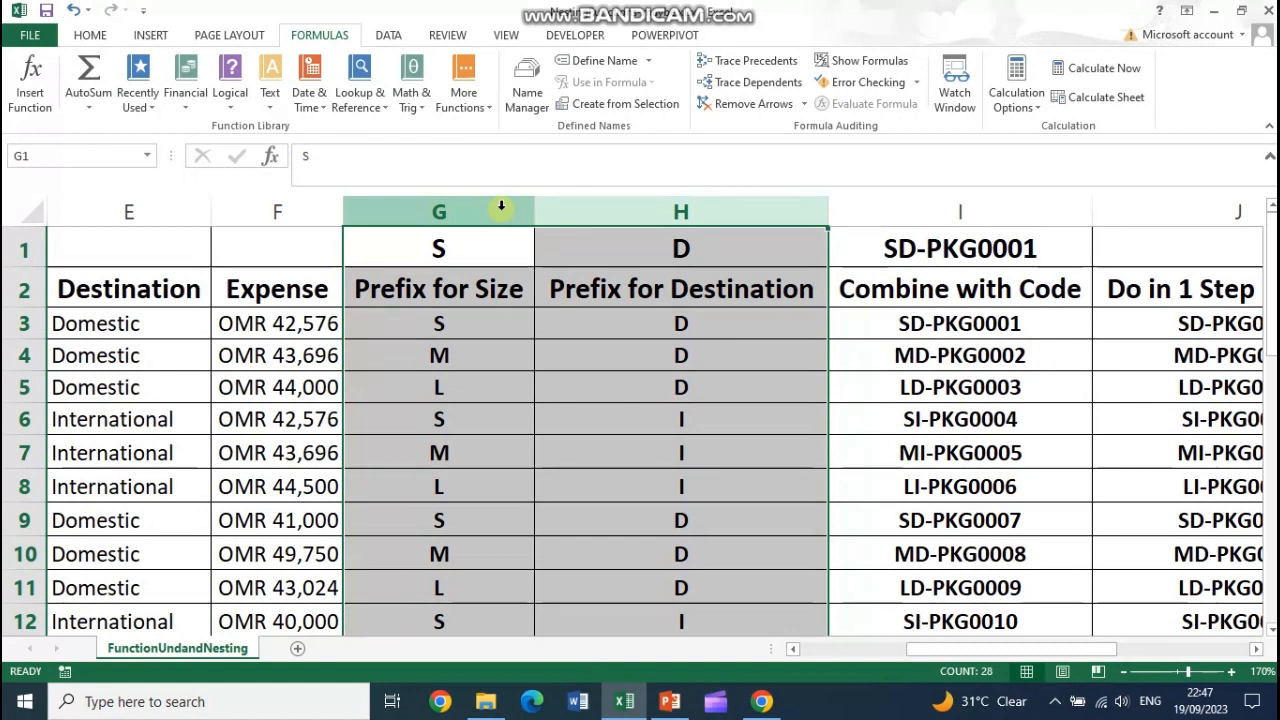
pyautogui.moveTo(501, 210)
pyautogui.mouseDown()
pyautogui.moveTo(626, 206)
pyautogui.moveTo(480, 210)
pyautogui.mouseUp()
pyautogui.keyDown('shift'); pyautogui.click(577, 216); pyautogui.keyUp('shift')
pyautogui.rightClick(580, 218)
pyautogui.click(654, 370)
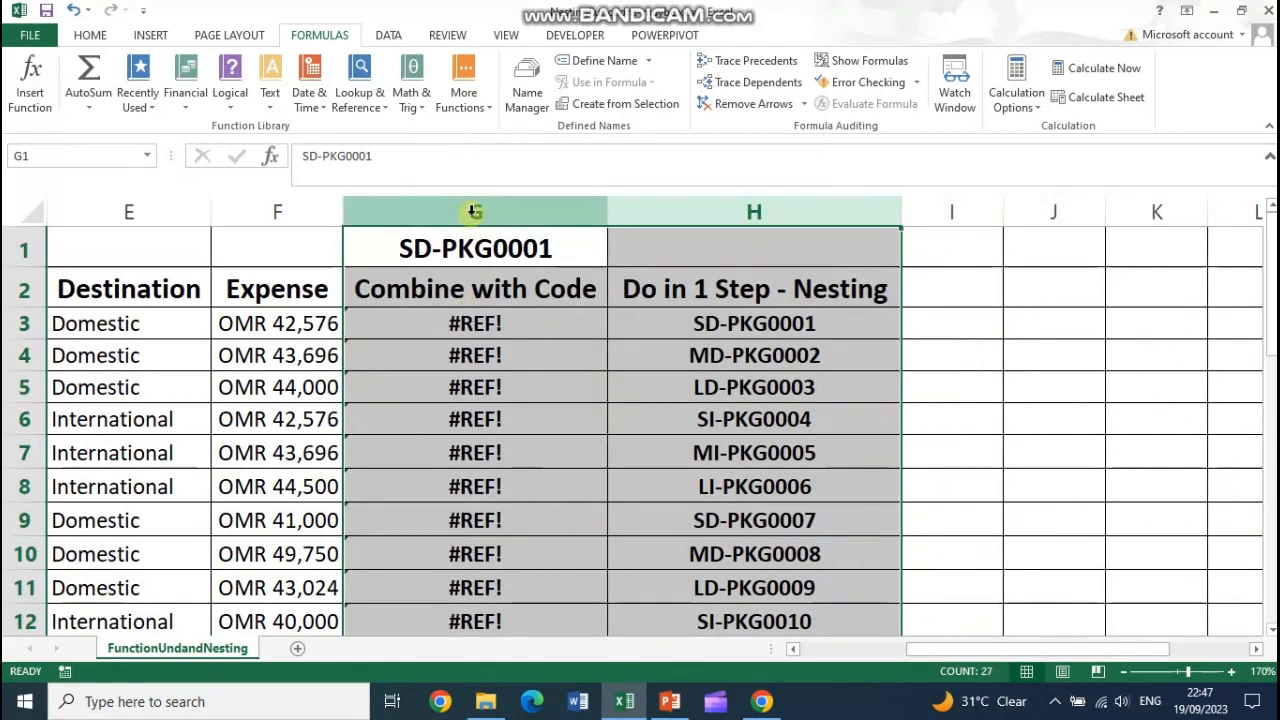
pyautogui.rightClick(474, 211)
pyautogui.click(532, 368)
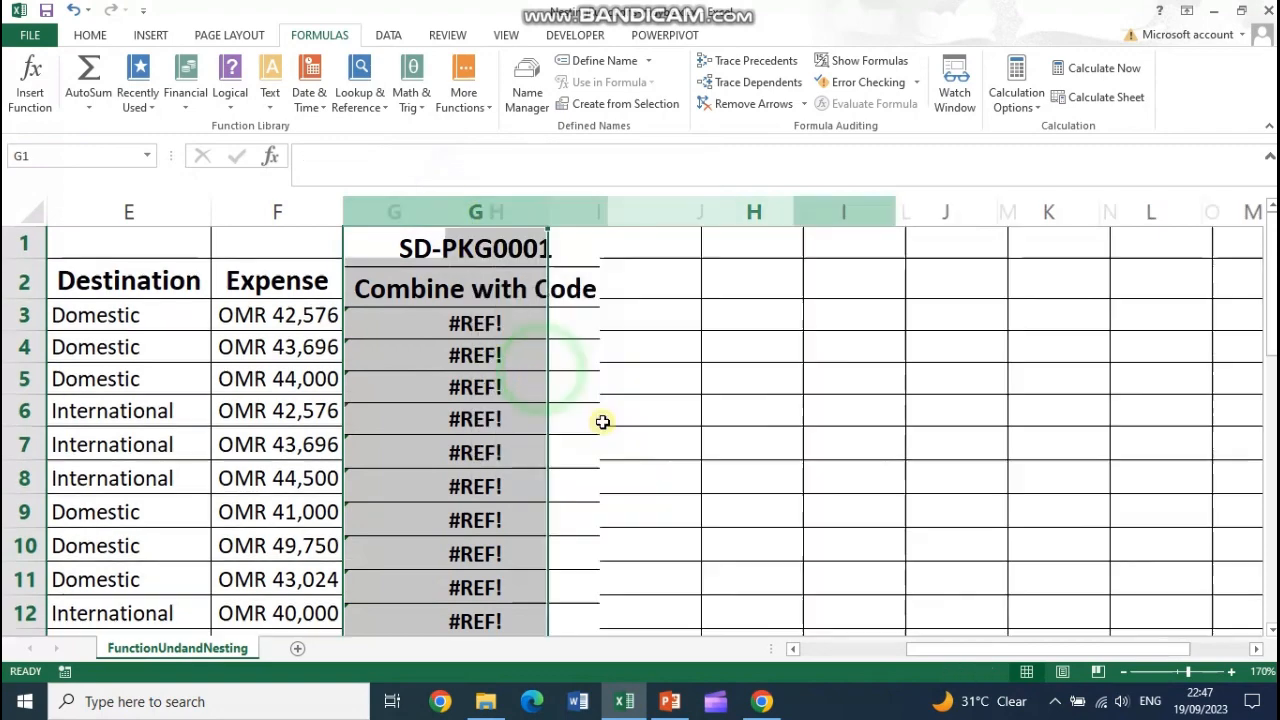
pyautogui.moveTo(1042, 651); pyautogui.dragTo(965, 651)
pyautogui.hotkey('ctrl', 'z')
pyautogui.click(820, 360)
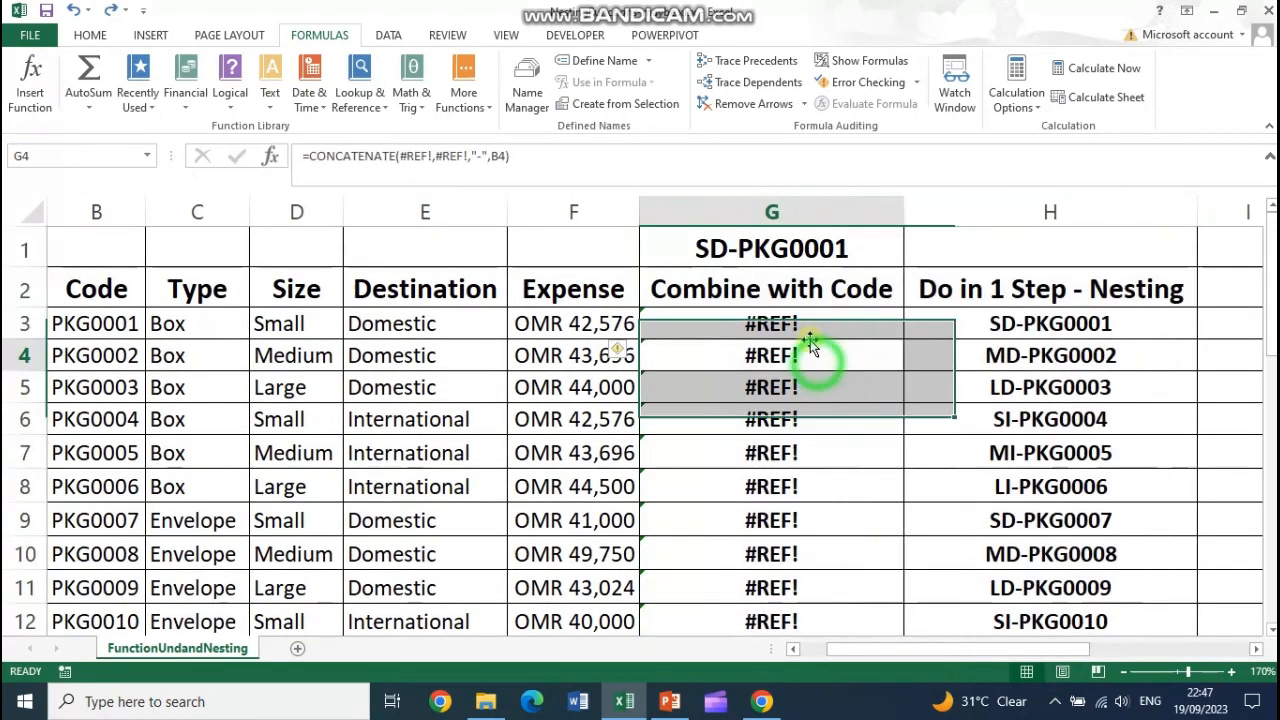
# Step: Delete the Combine with Code column and select the first nested formula in G3
pyautogui.click(775, 213)
pyautogui.rightClick(775, 213)
pyautogui.click(837, 368)
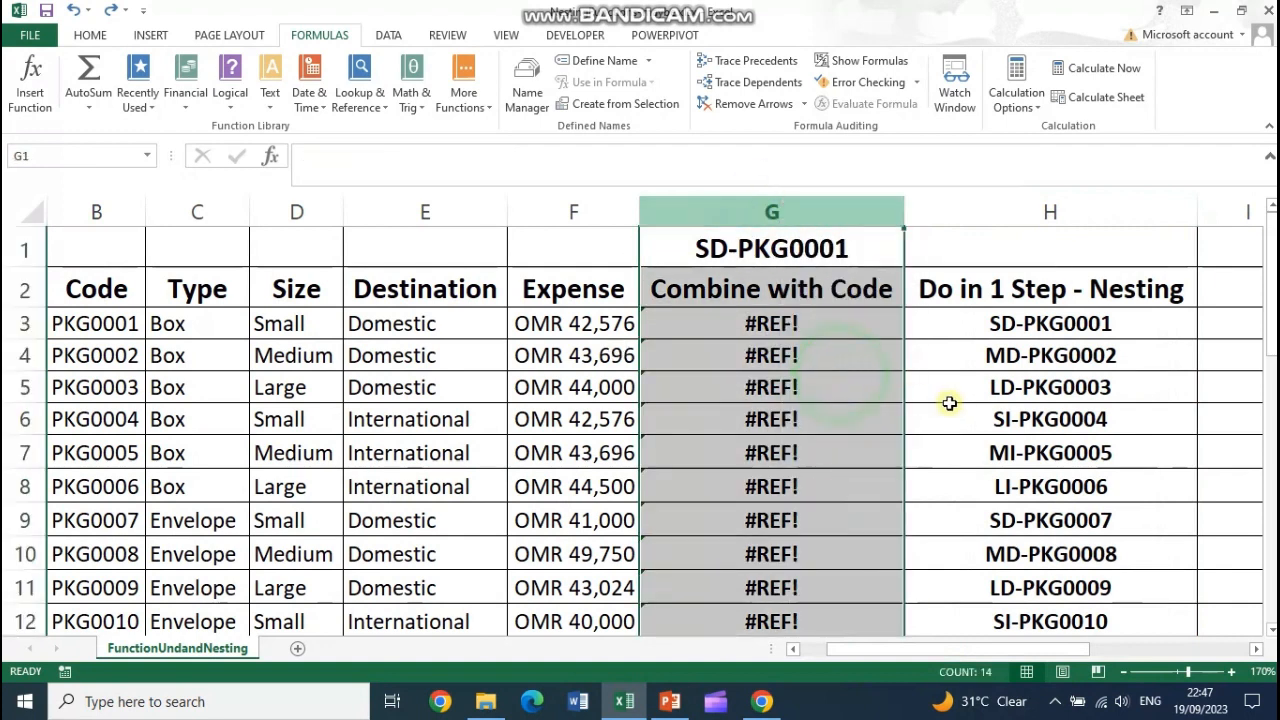
pyautogui.click(790, 316)
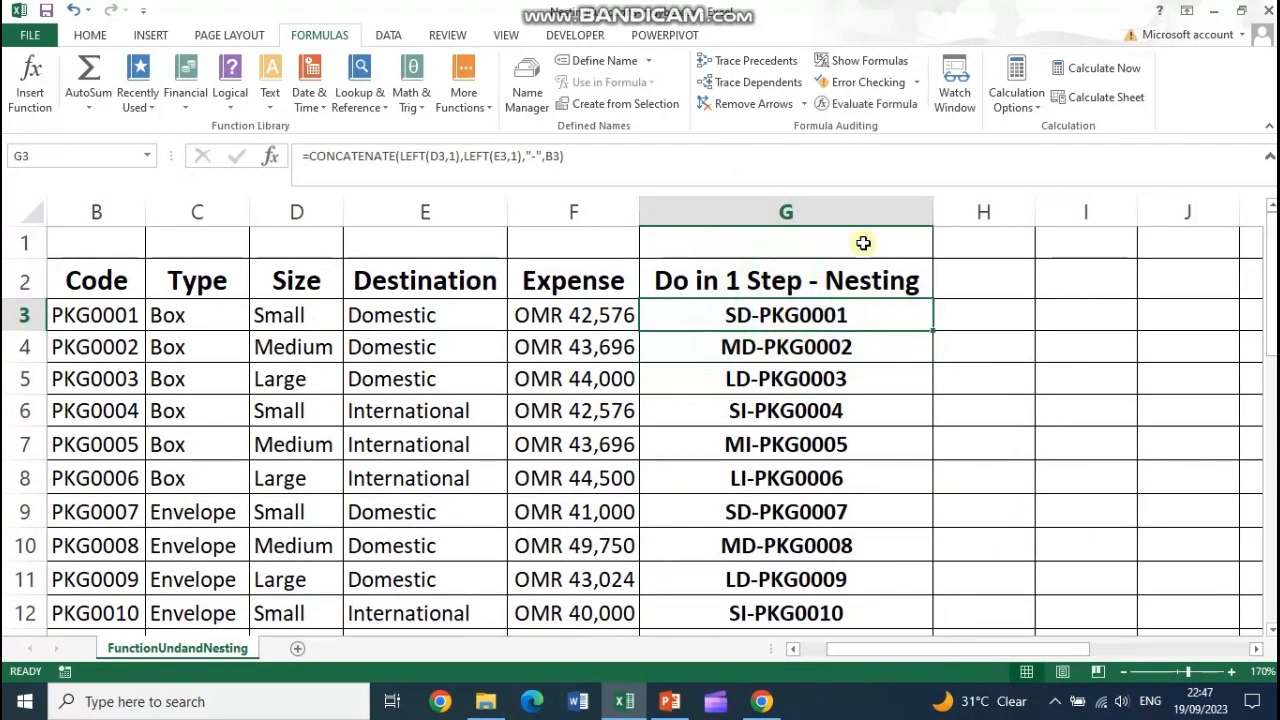
# Step: Enlarge the sheet to 220% and examine both LEFT functions inside the G3 formula alongside the source columns, leaving the formula unedited
pyautogui.doubleClick(768, 310)
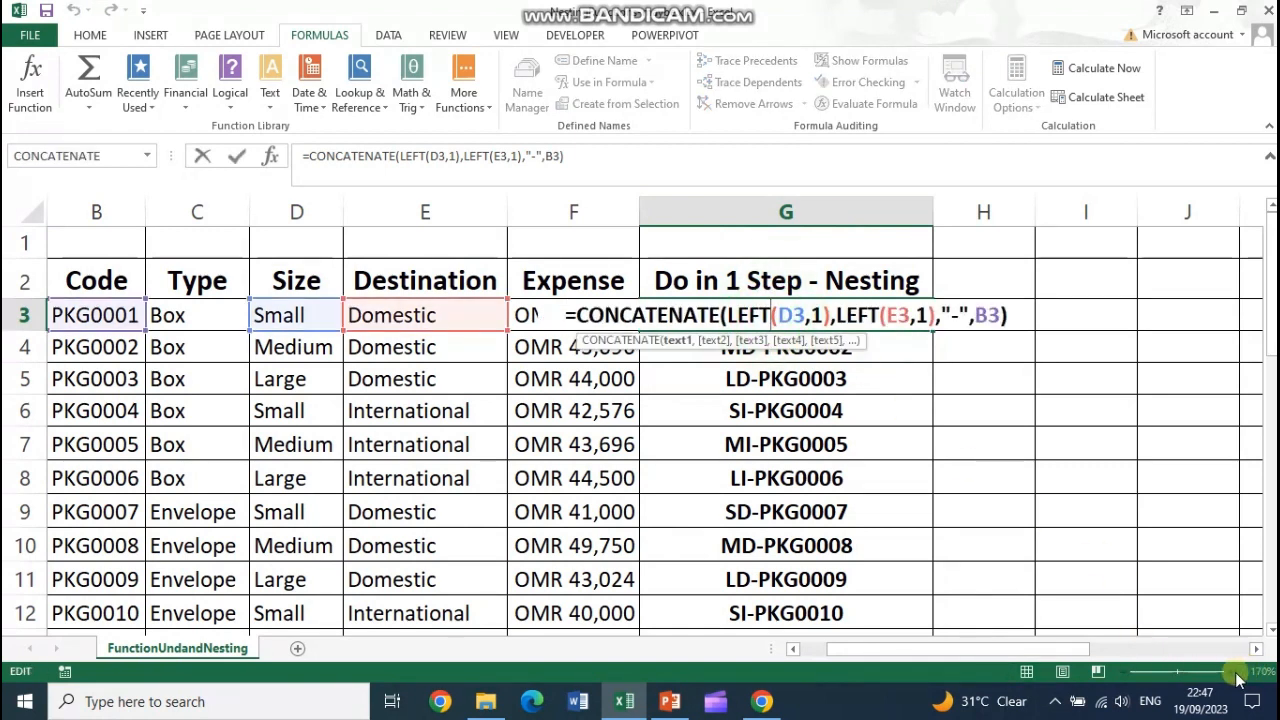
pyautogui.press('Escape')
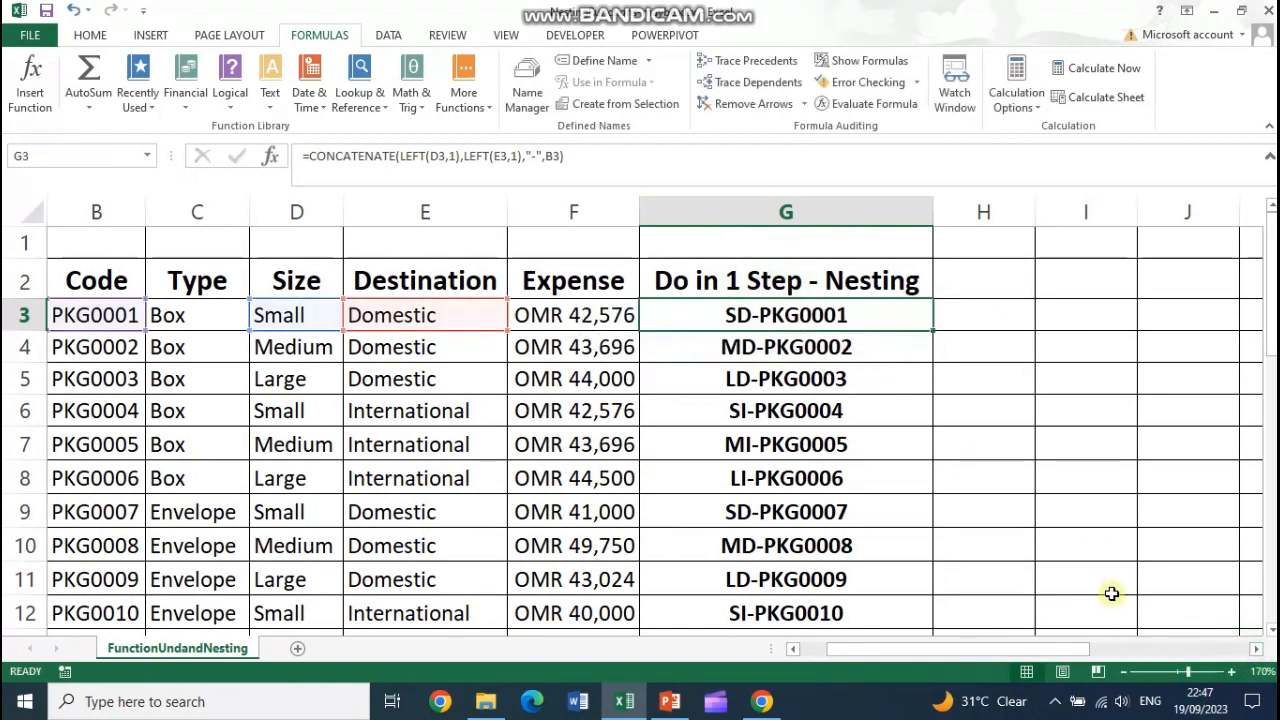
pyautogui.click(1232, 672)
pyautogui.click(1232, 672)
pyautogui.click(1232, 672)
pyautogui.click(1232, 672)
pyautogui.click(1232, 672)
pyautogui.doubleClick(734, 349)
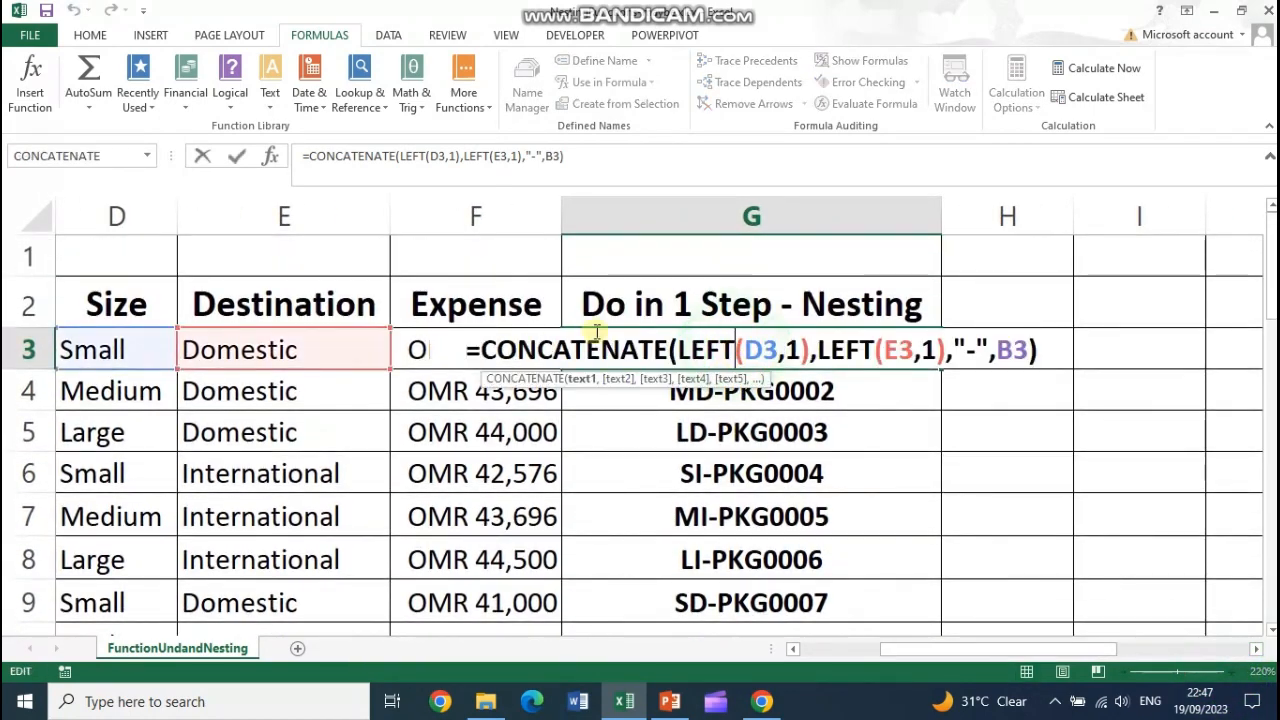
pyautogui.moveTo(680, 357); pyautogui.dragTo(947, 356)
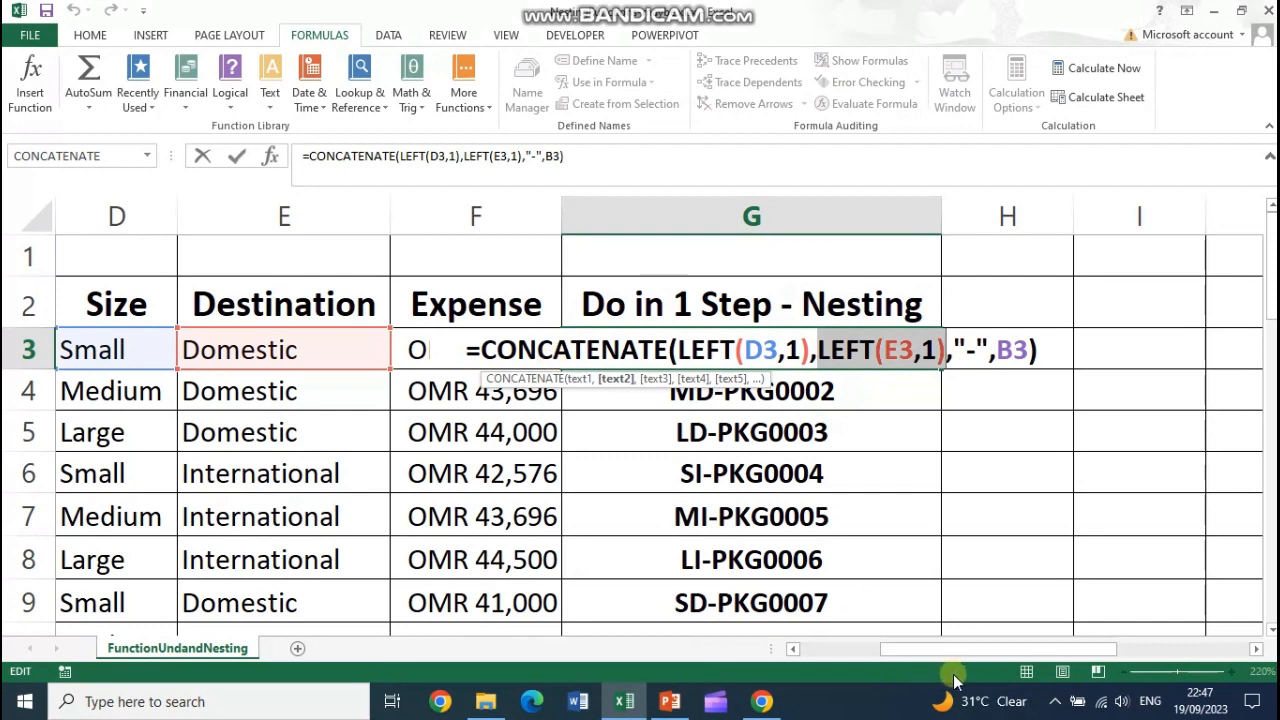
pyautogui.press('Escape')
pyautogui.moveTo(1047, 649); pyautogui.dragTo(940, 638)
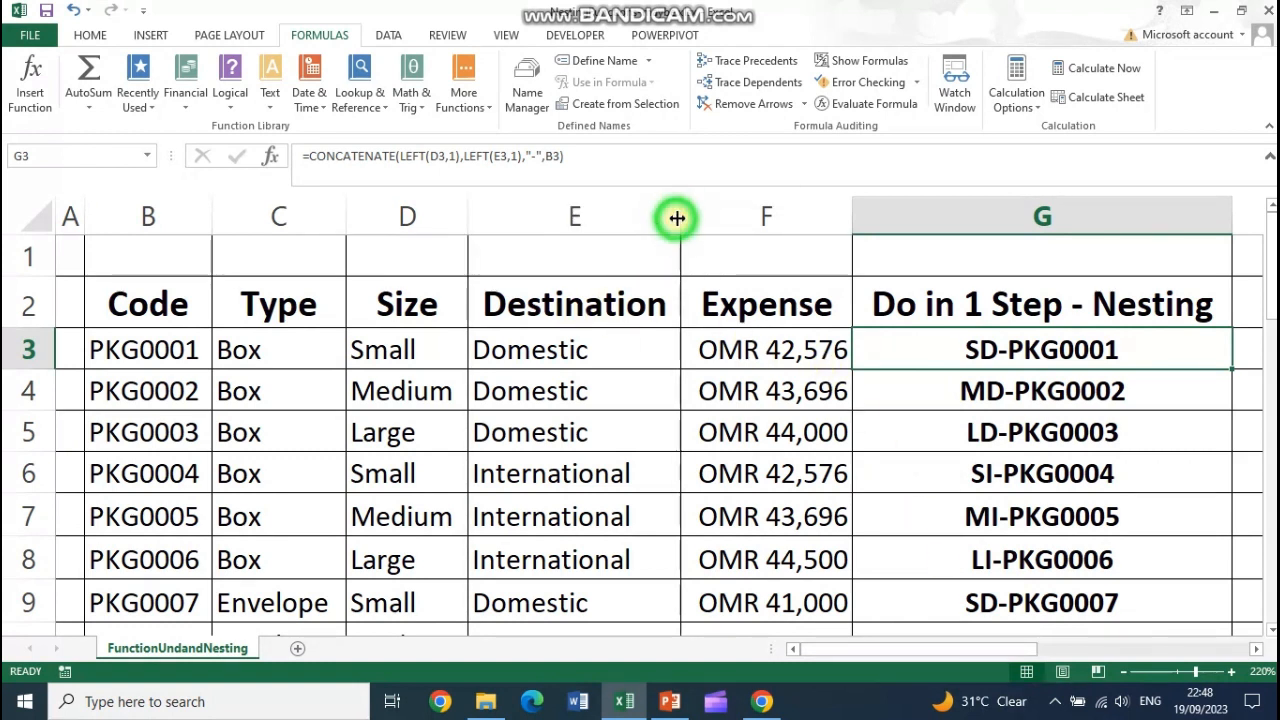
pyautogui.moveTo(957, 650); pyautogui.dragTo(1043, 650)
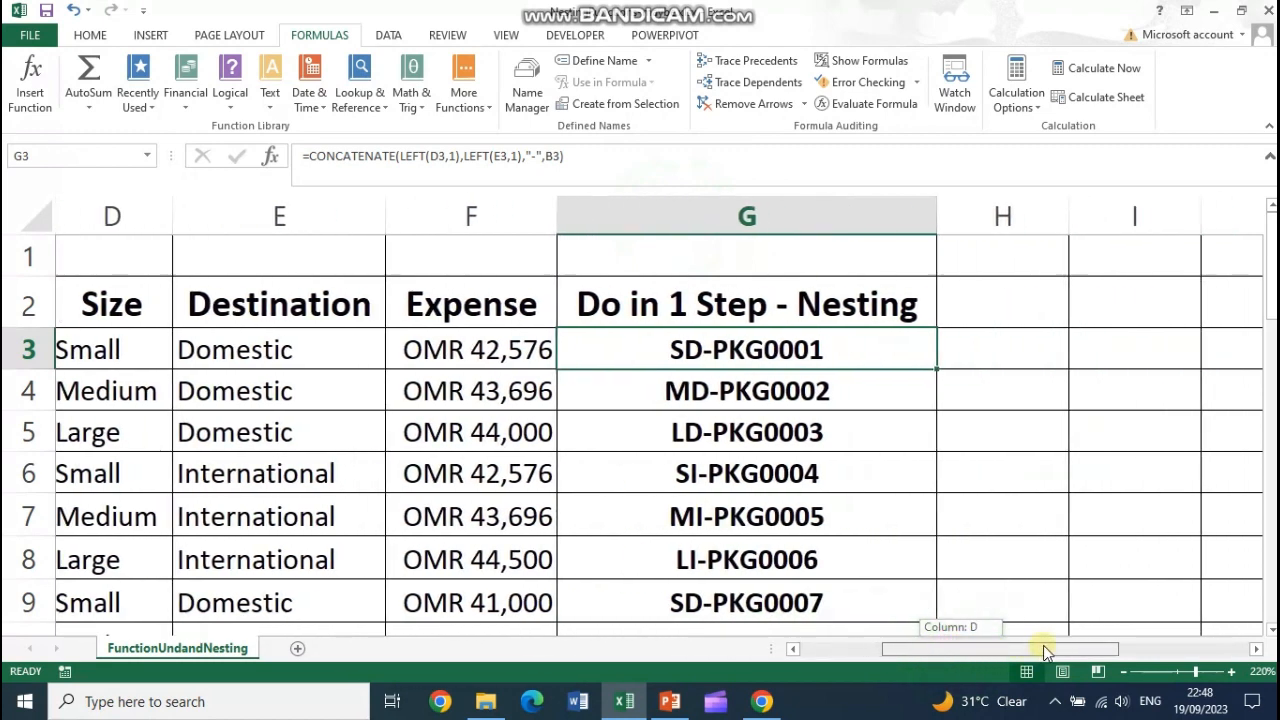
pyautogui.click(997, 357)
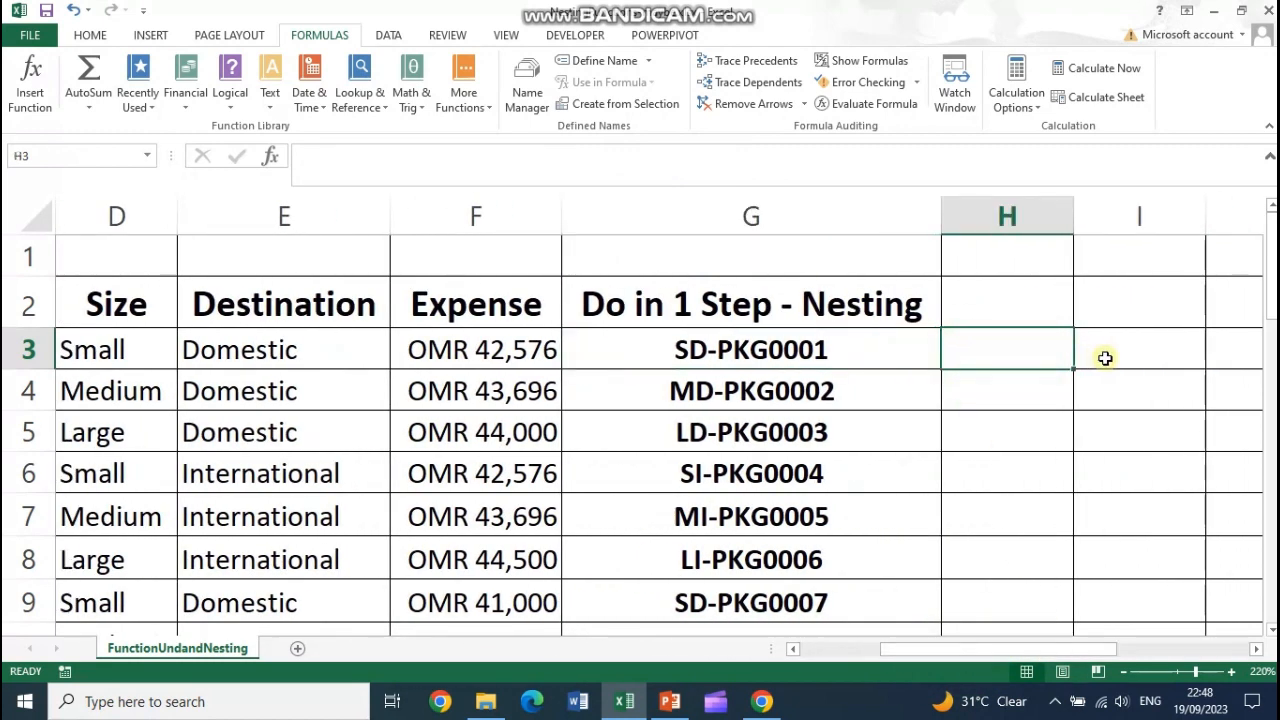
pyautogui.click(1105, 356)
pyautogui.click(1220, 354)
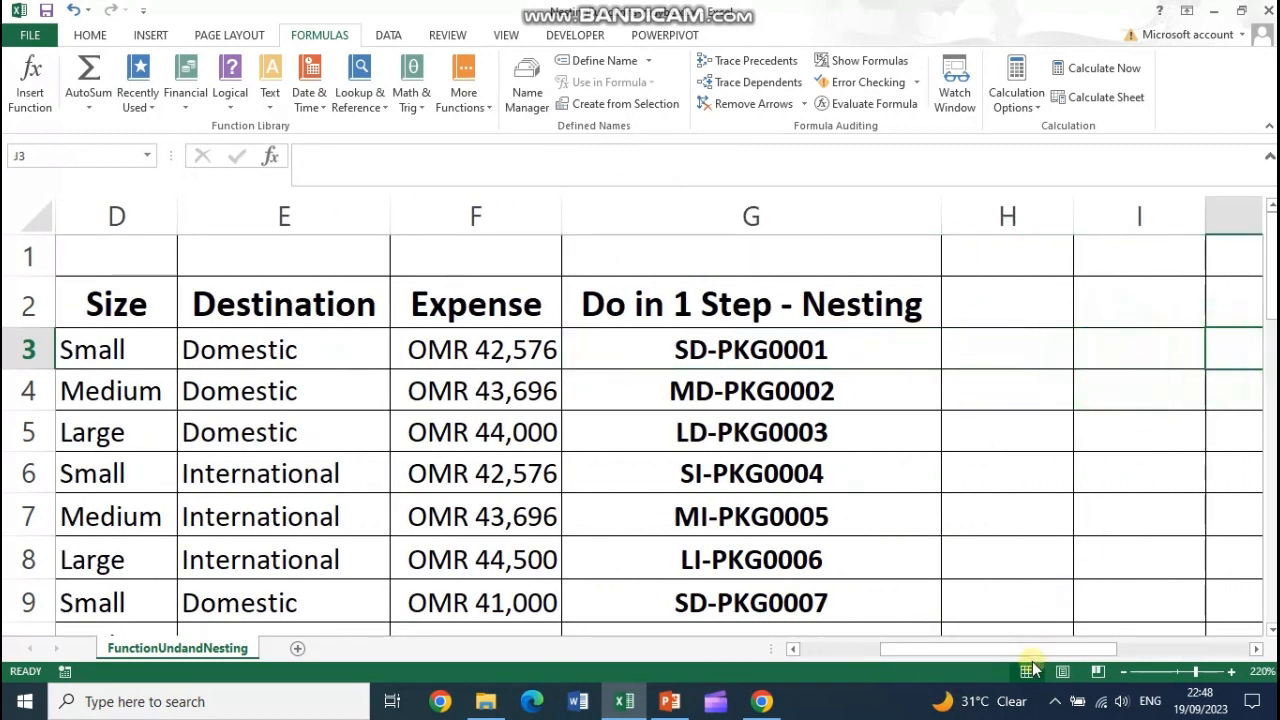
# Step: Examine the outer CONCATENATE function and the nested LEFT functions in the G3 formula, leaving the formula unedited
pyautogui.moveTo(1032, 651); pyautogui.dragTo(1084, 650)
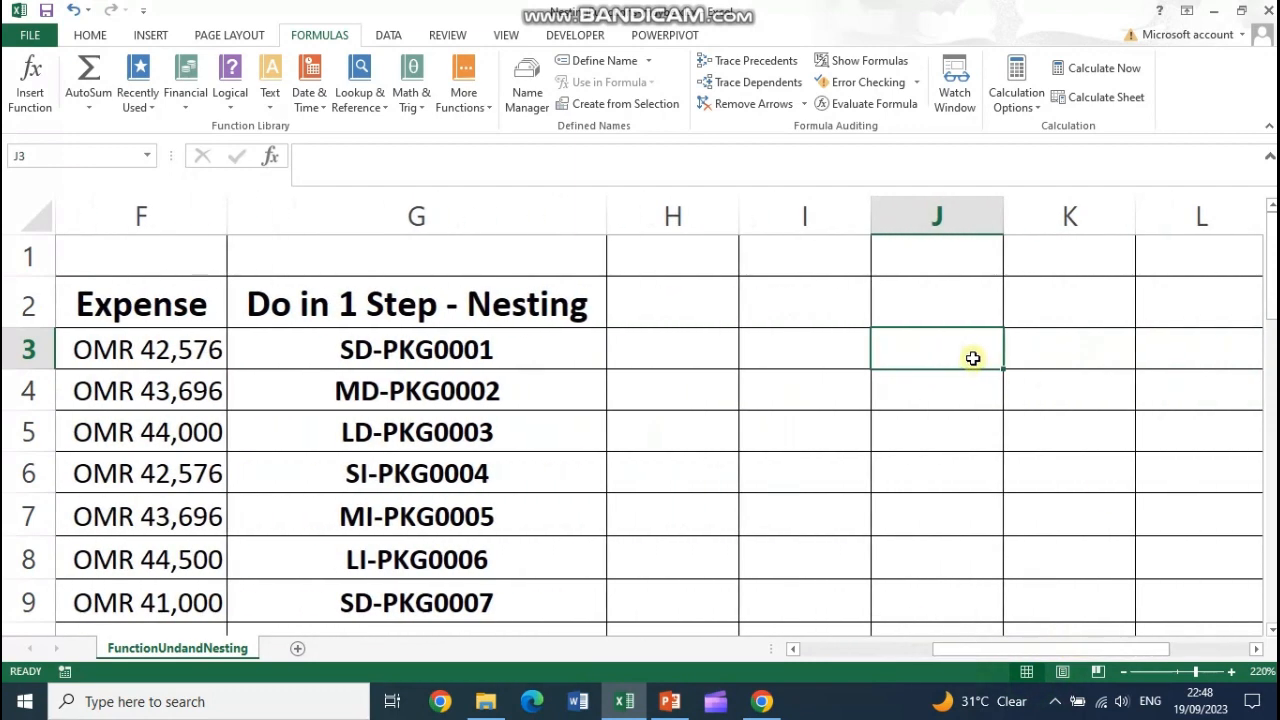
pyautogui.click(1057, 349)
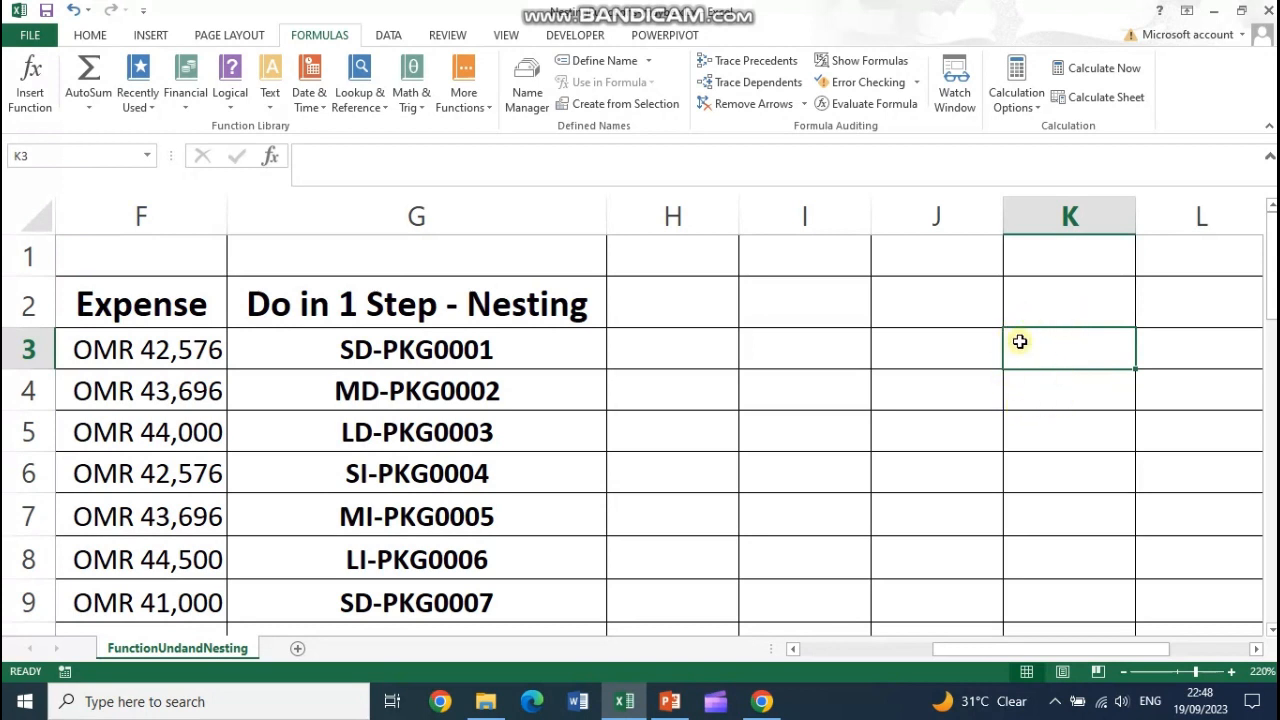
pyautogui.click(434, 346)
pyautogui.doubleClick(434, 346)
pyautogui.click(146, 350)
pyautogui.moveTo(146, 350); pyautogui.dragTo(334, 350)
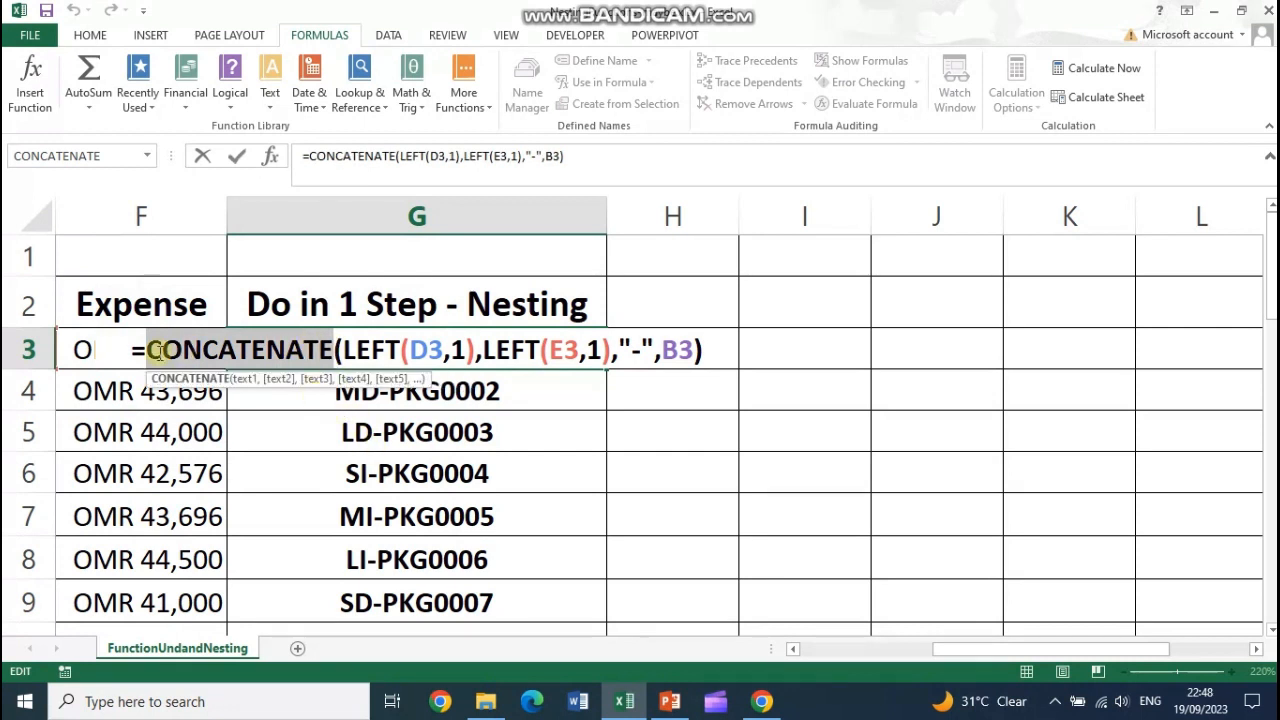
pyautogui.moveTo(146, 350); pyautogui.dragTo(332, 350)
pyautogui.click(703, 350)
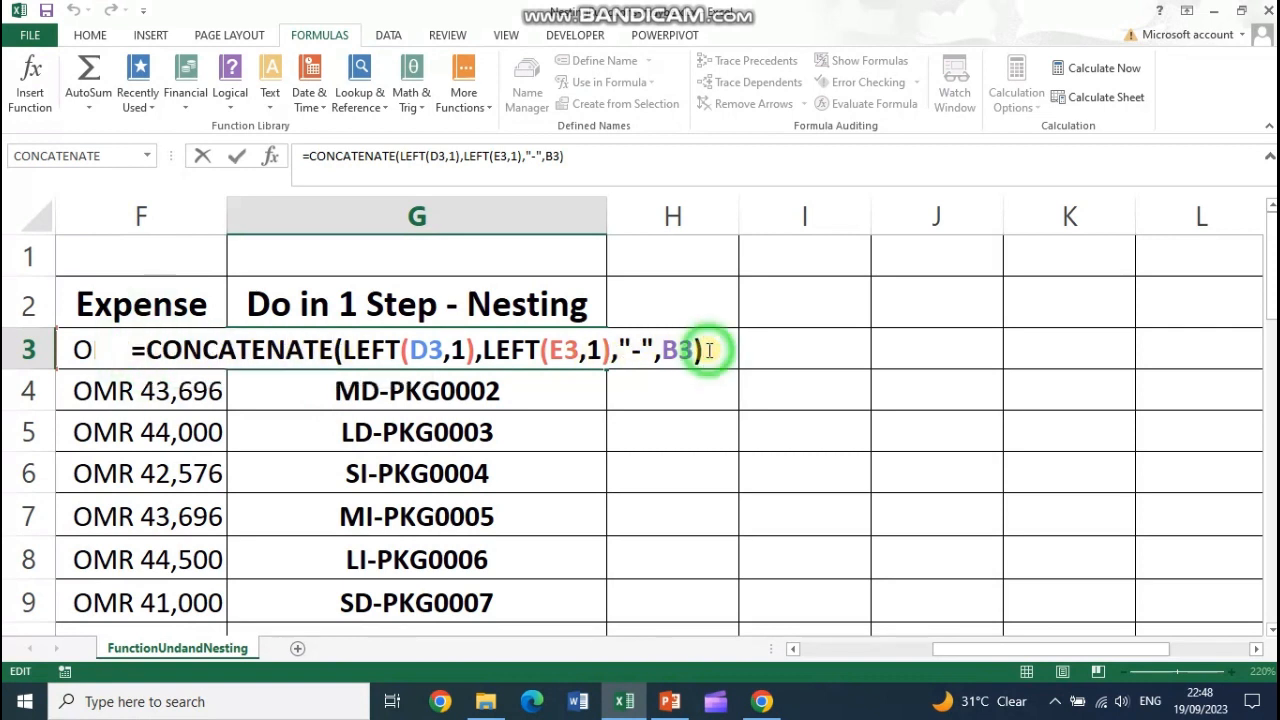
pyautogui.moveTo(342, 350); pyautogui.dragTo(490, 433)
pyautogui.press('Escape')
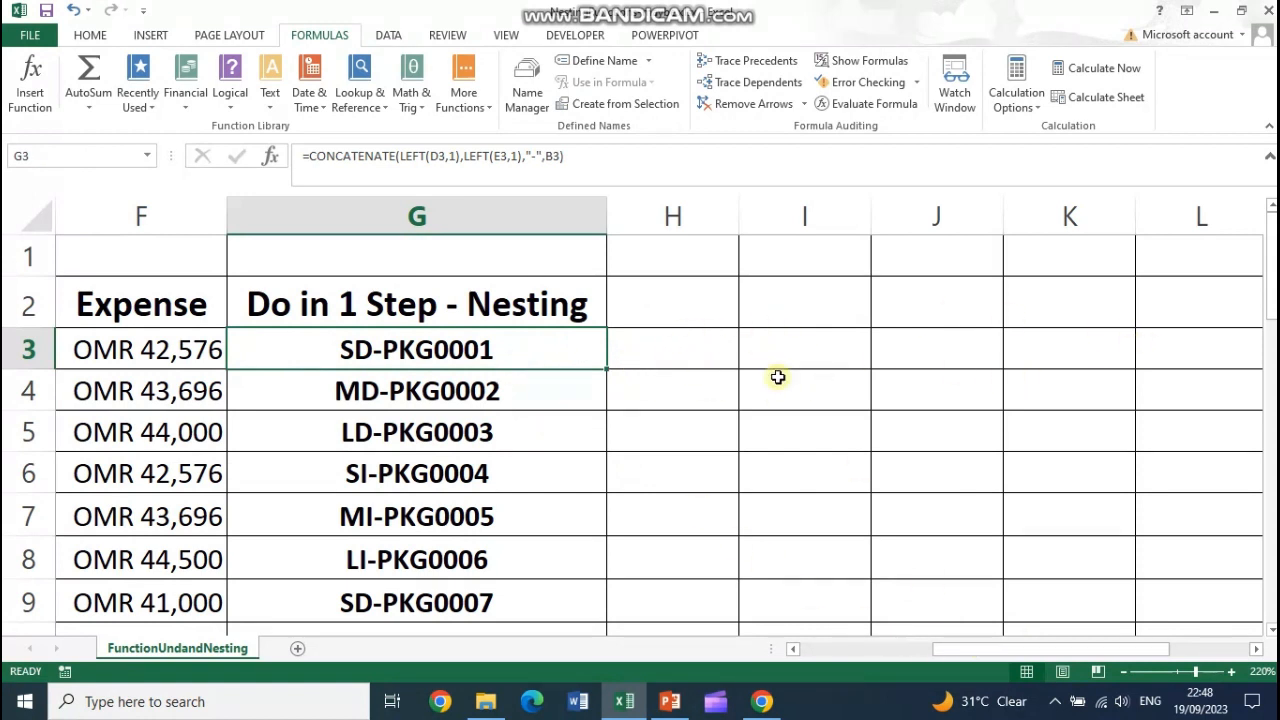
pyautogui.click(1108, 357)
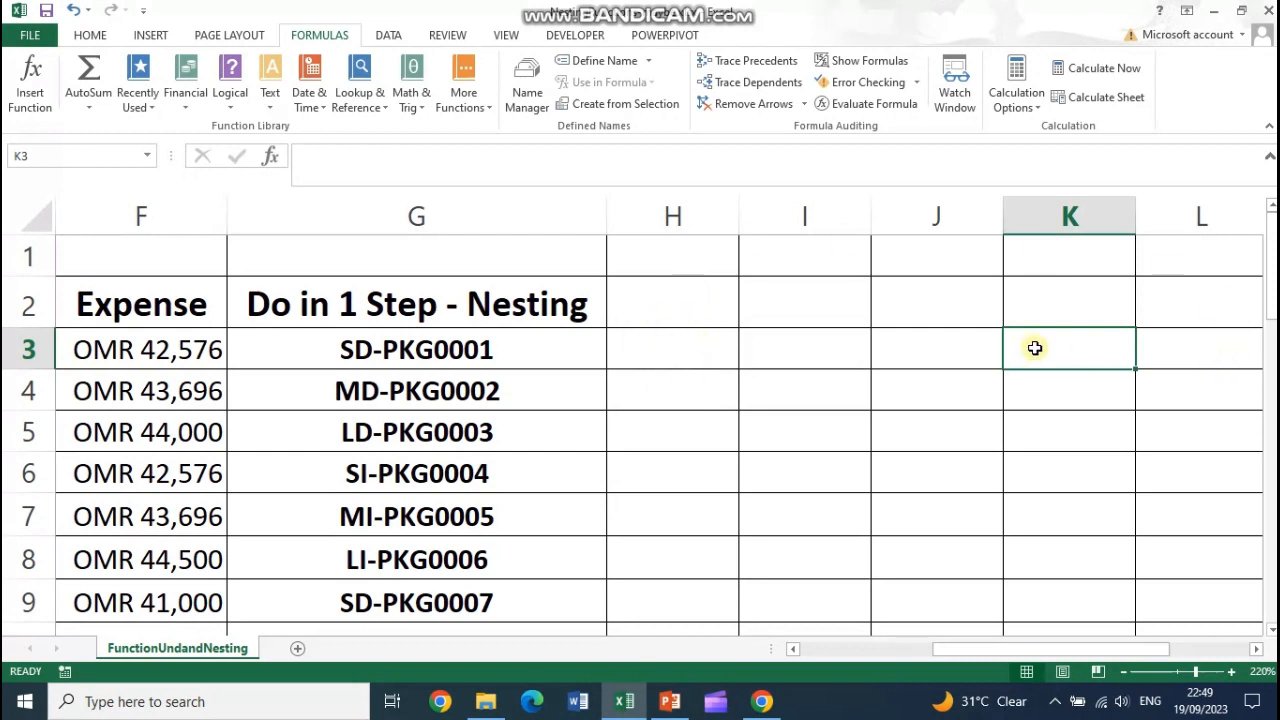
# Step: Undo the helper column deletions and the fill-down of the nested formula
pyautogui.hotkey('ctrl', 'Left')
pyautogui.scroll(-4, 1035, 348)
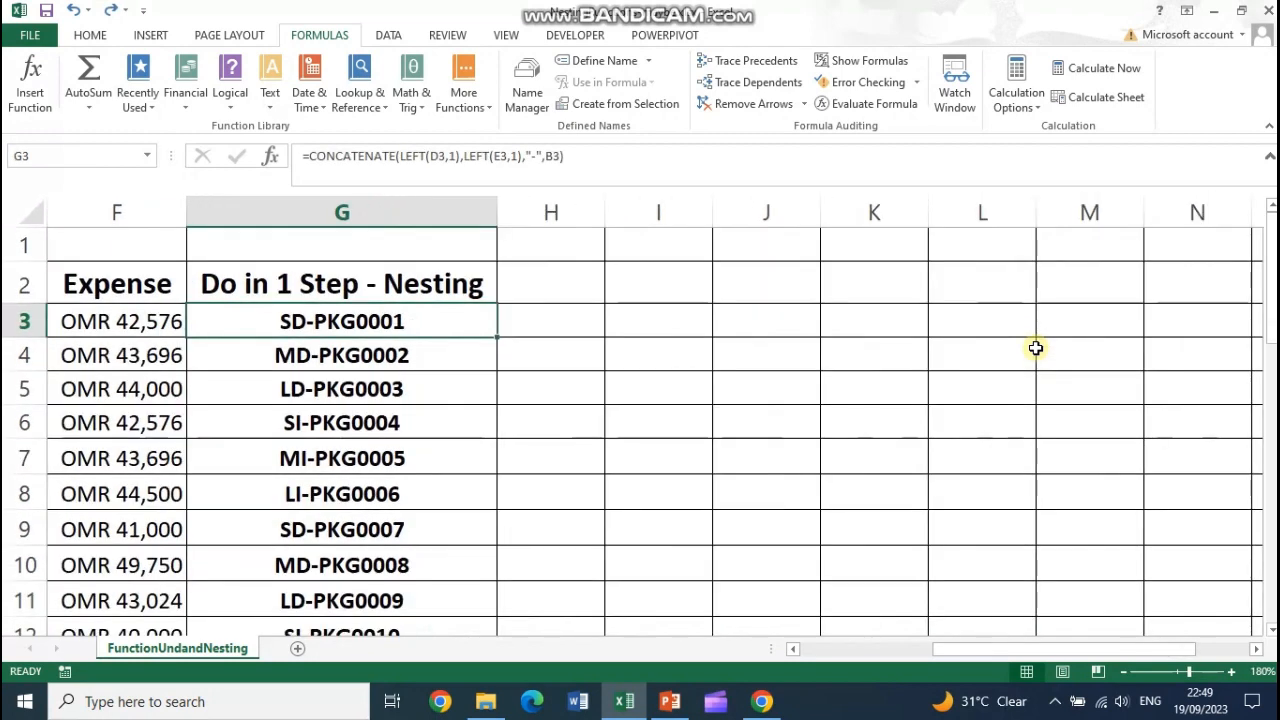
pyautogui.scroll(-1, 1035, 348)
pyautogui.hotkey('ctrl', 'z')
pyautogui.hotkey('ctrl', 'z')
pyautogui.hotkey('ctrl', 'z')
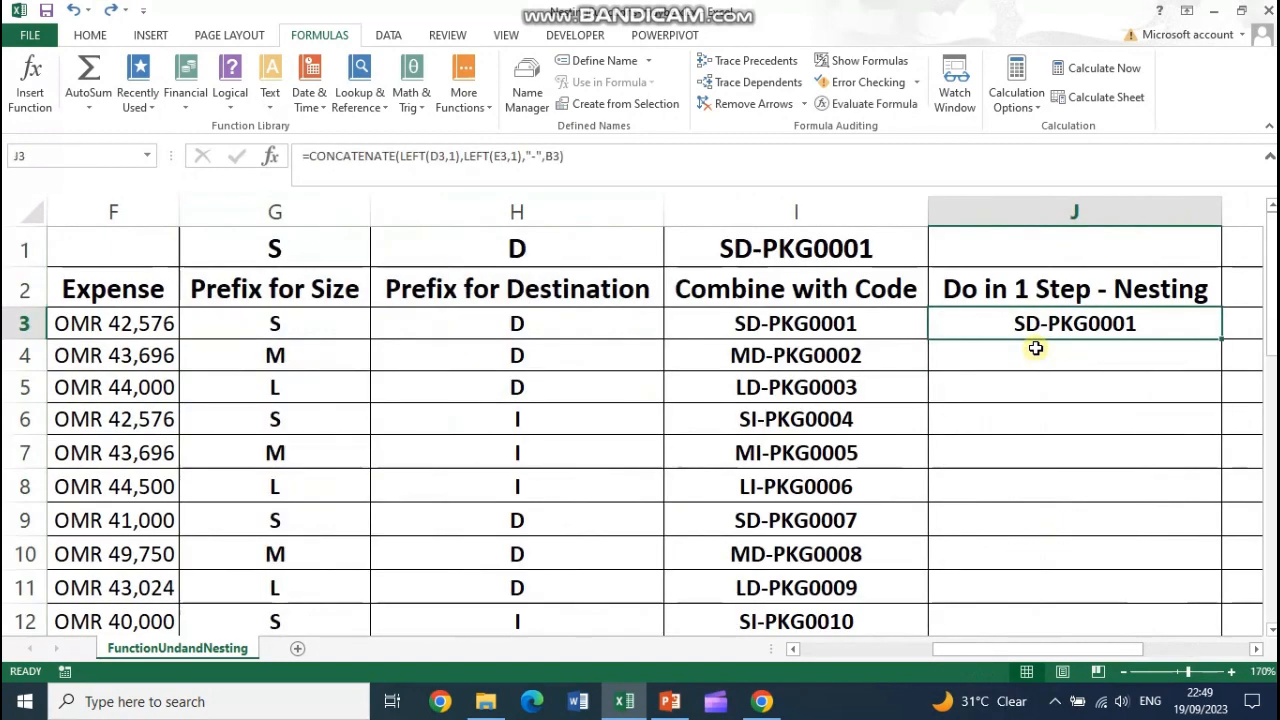
# Step: Compare the nested formula in J3 with the separate formulas in I3, G3 and H3, leaving each one unedited
pyautogui.click(1004, 325)
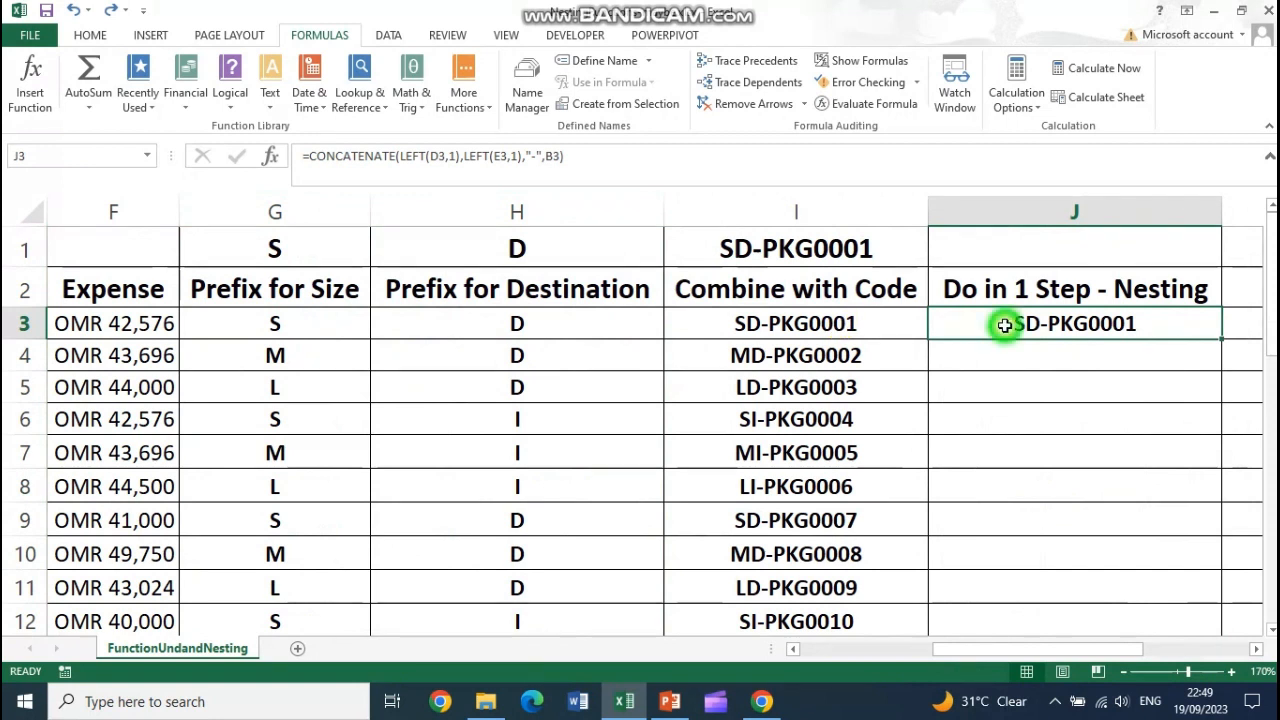
pyautogui.doubleClick(1004, 325)
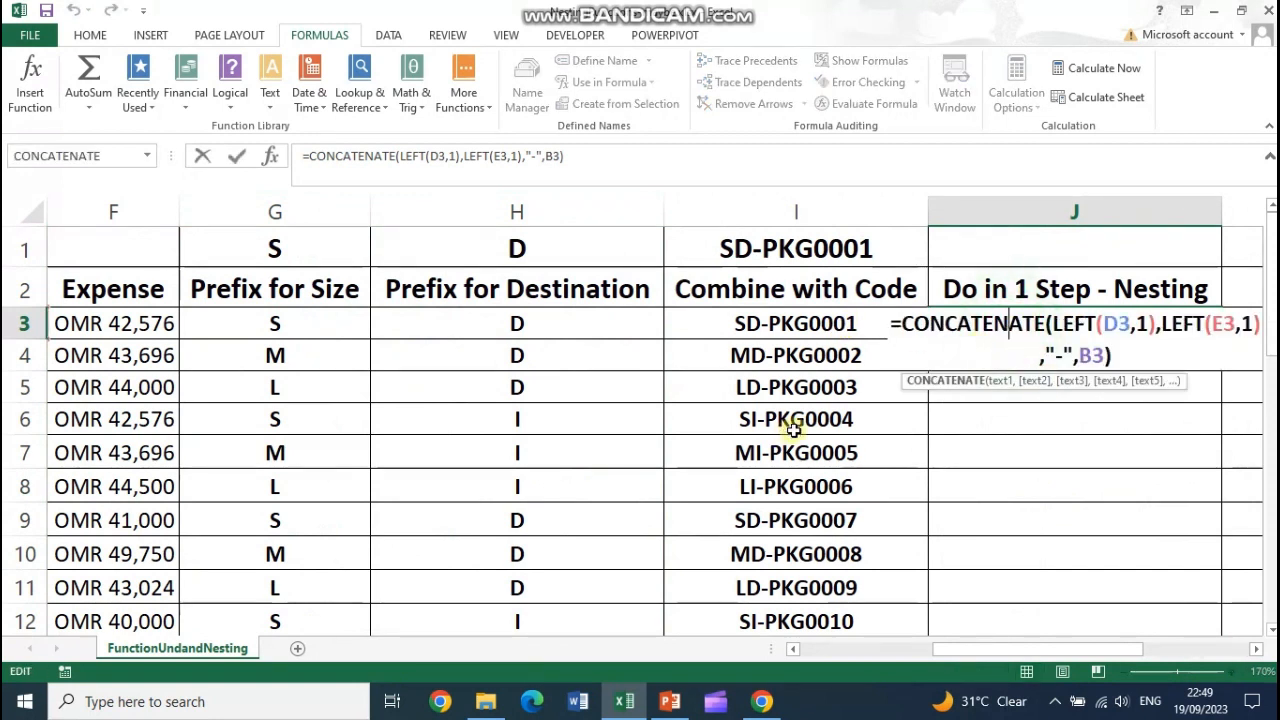
pyautogui.press('Escape')
pyautogui.doubleClick(722, 332)
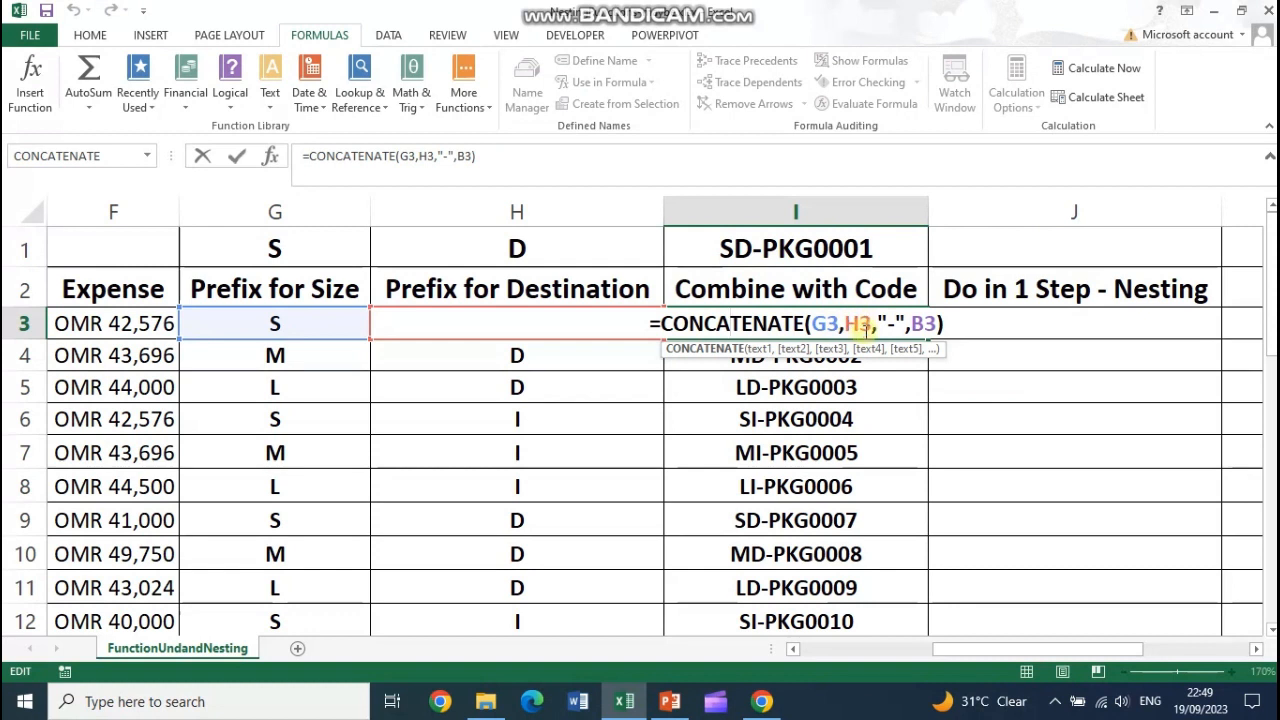
pyautogui.press('Escape')
pyautogui.click(309, 323)
pyautogui.doubleClick(309, 323)
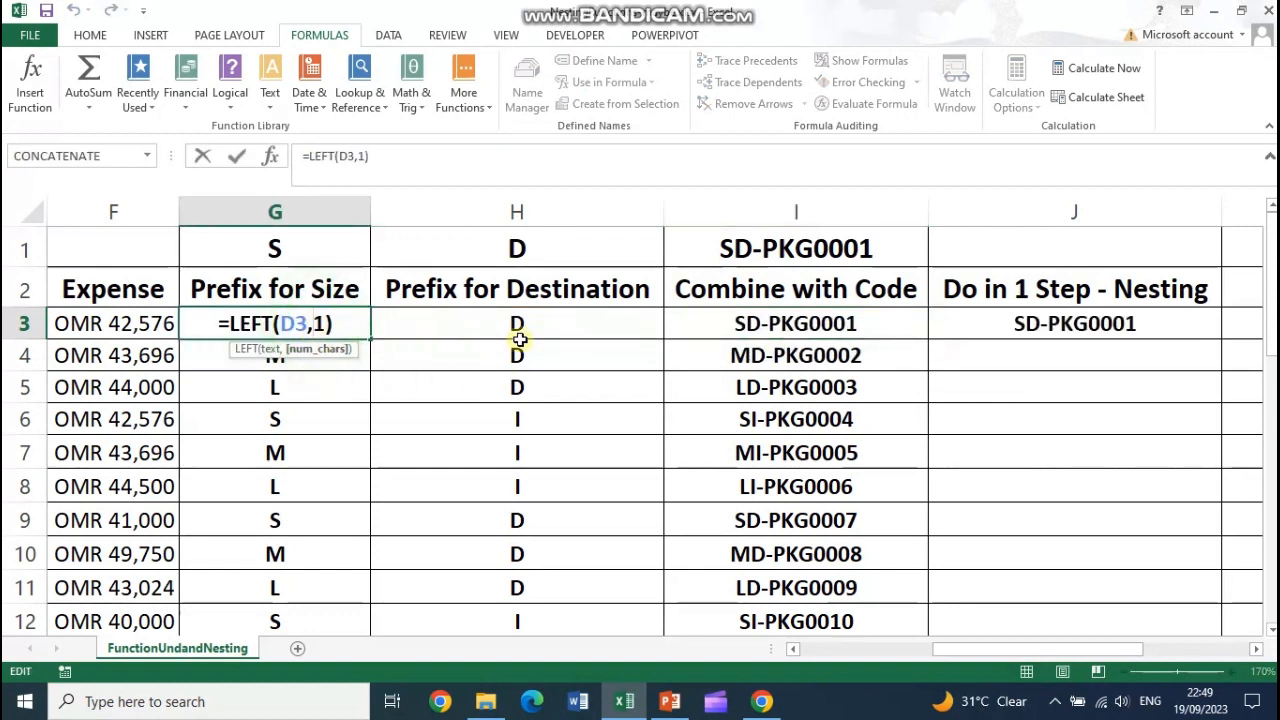
pyautogui.press('Escape')
pyautogui.doubleClick(520, 334)
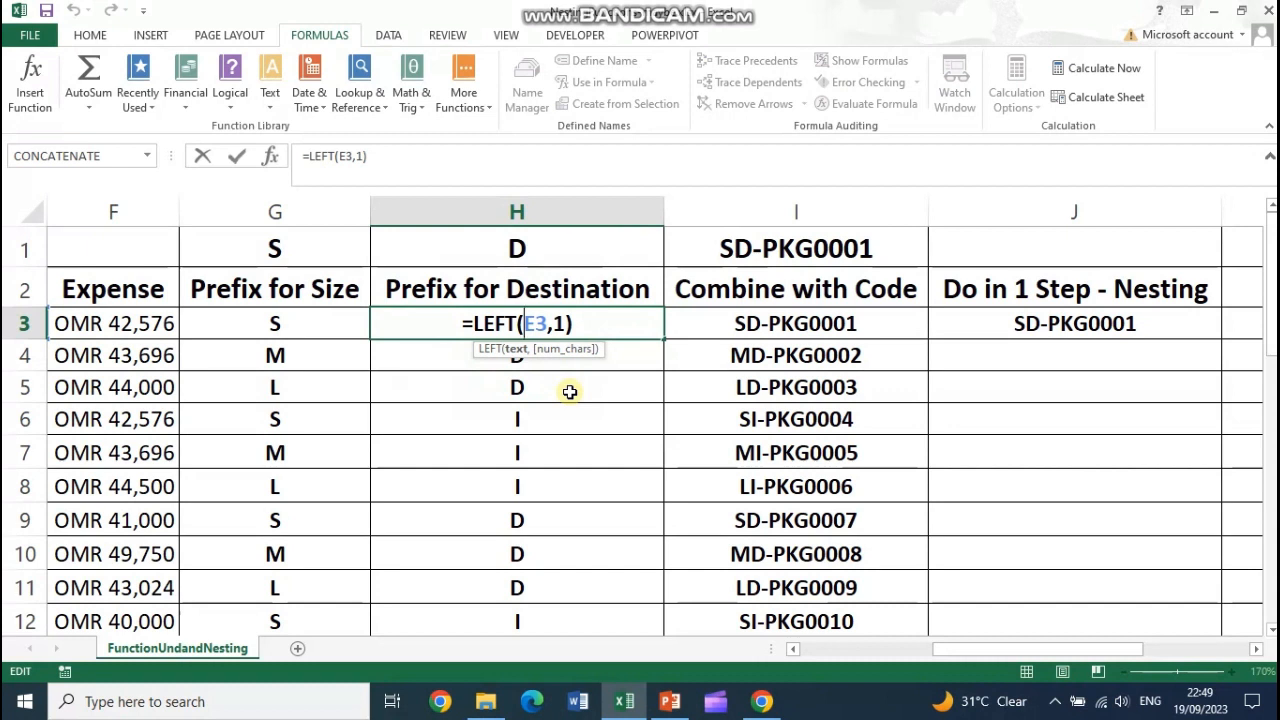
pyautogui.press('Escape')
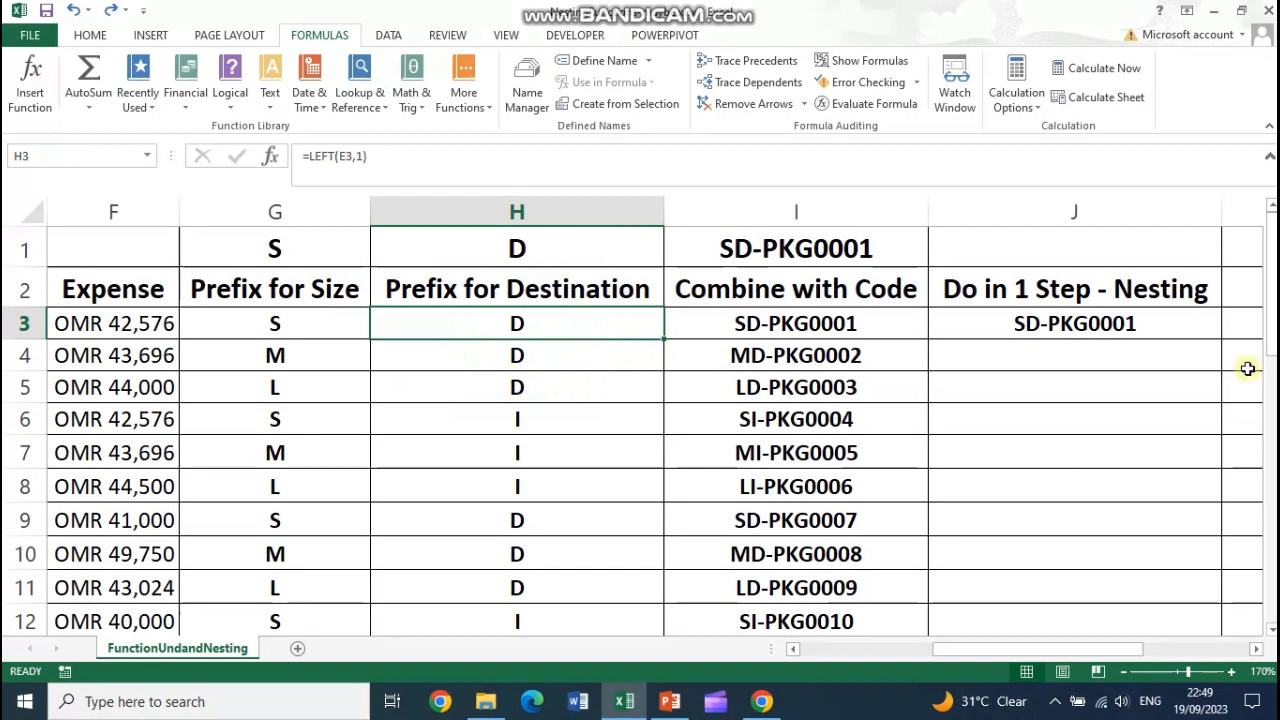
# Step: Fill the nested formula from J3 down the Do in 1 Step - Nesting column
pyautogui.click(1175, 326)
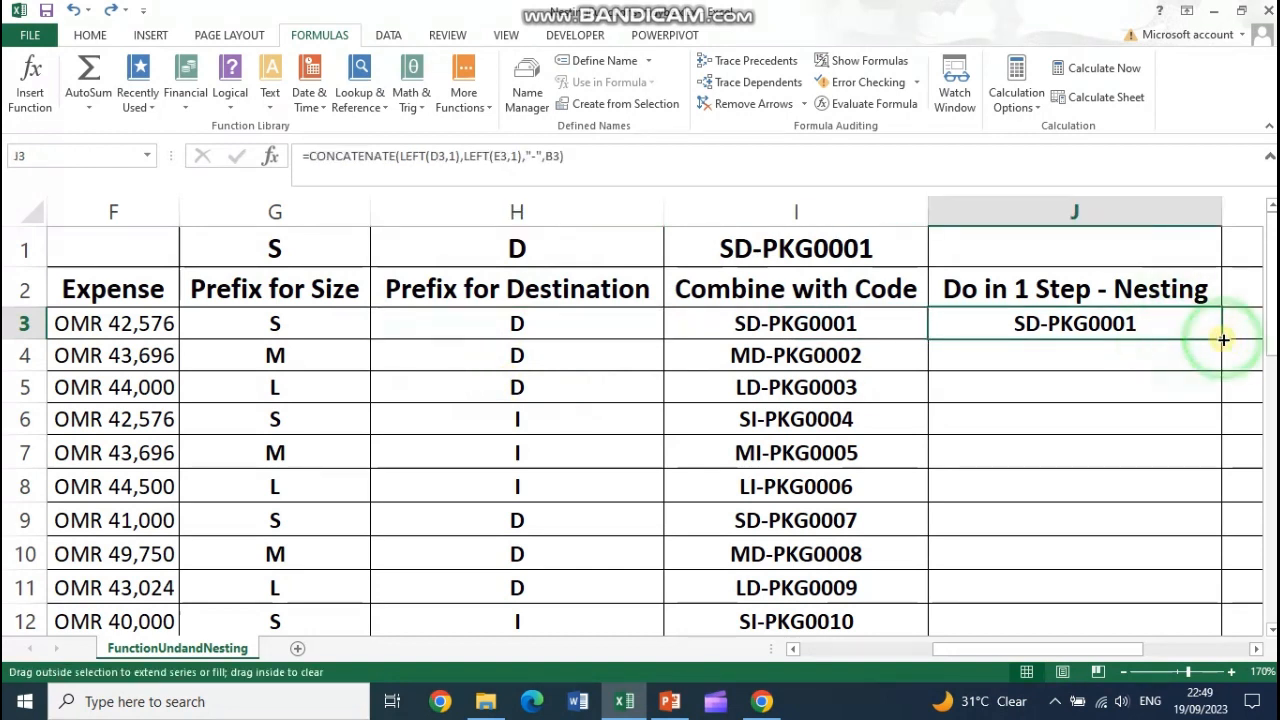
pyautogui.doubleClick(1221, 339)
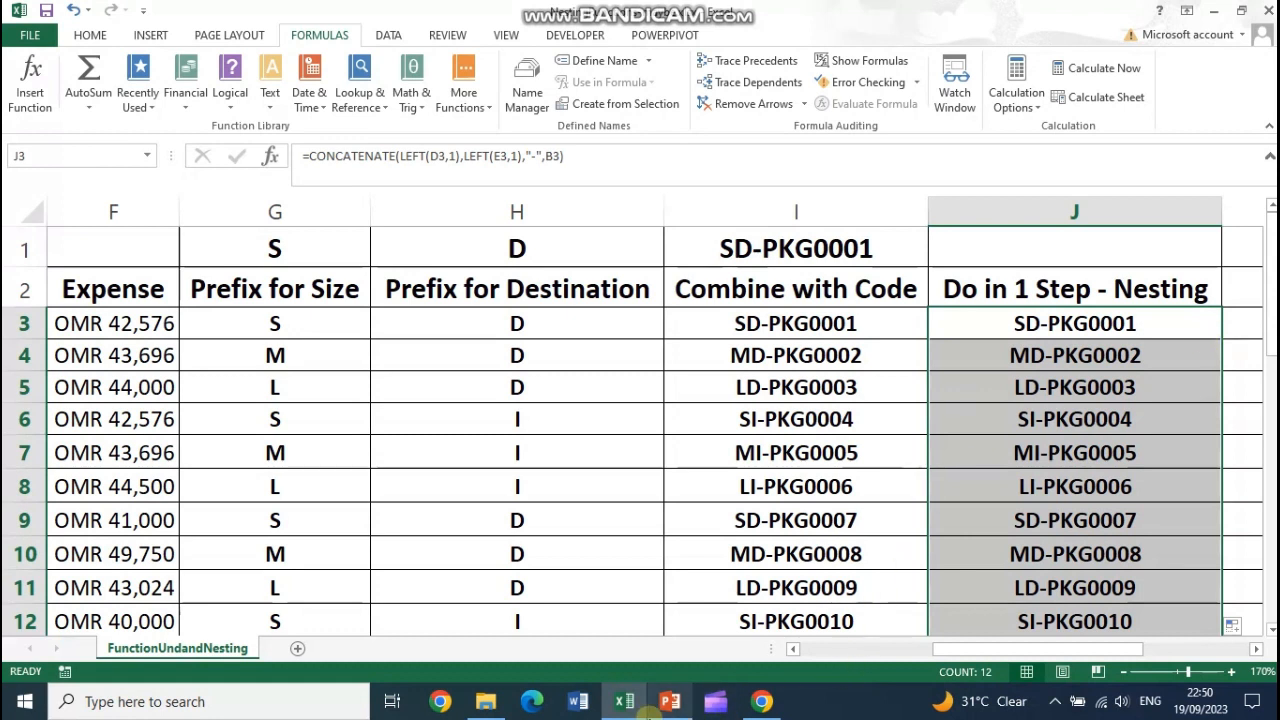
pyautogui.moveTo(963, 650); pyautogui.dragTo(816, 652)
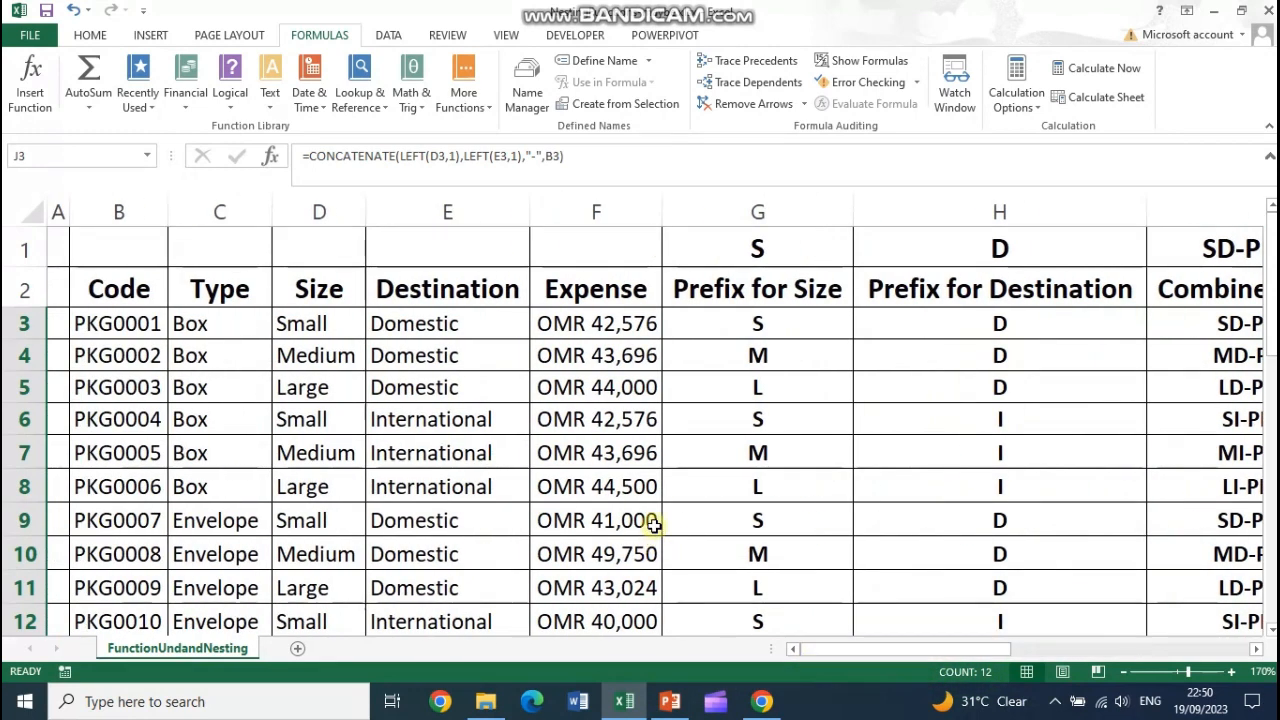